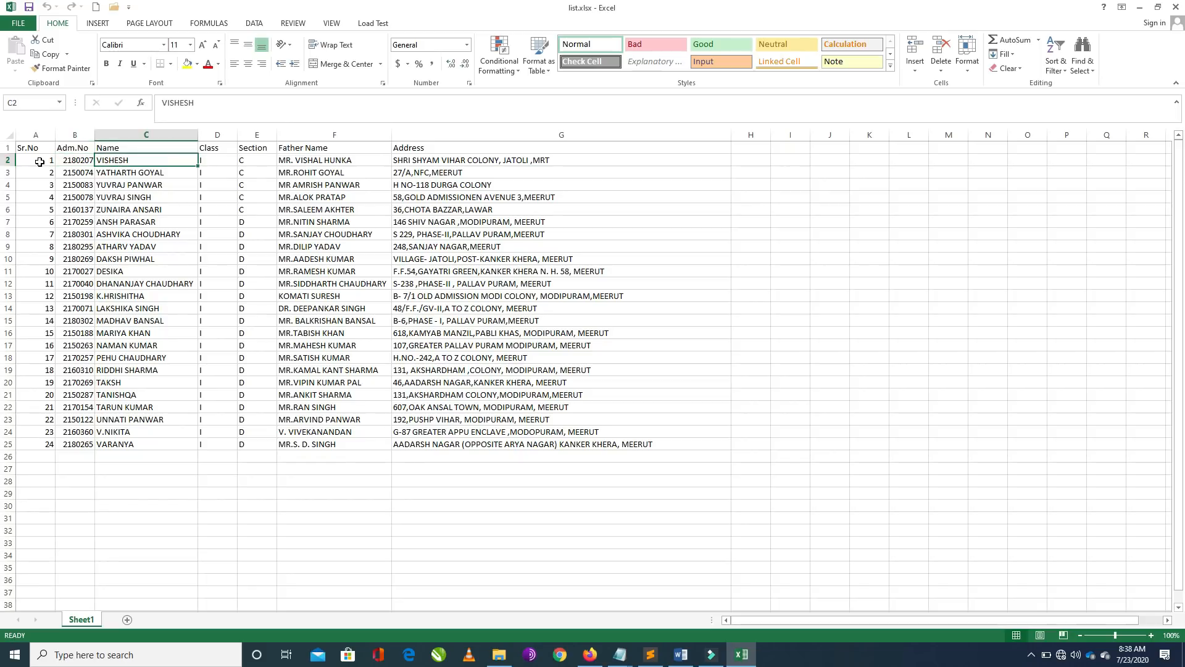
Examine the student list's Class, Section, Father Name and Address columns, and select the data from Sr.No through Address.
{"action": "left_click", "coordinate": [216, 148]}
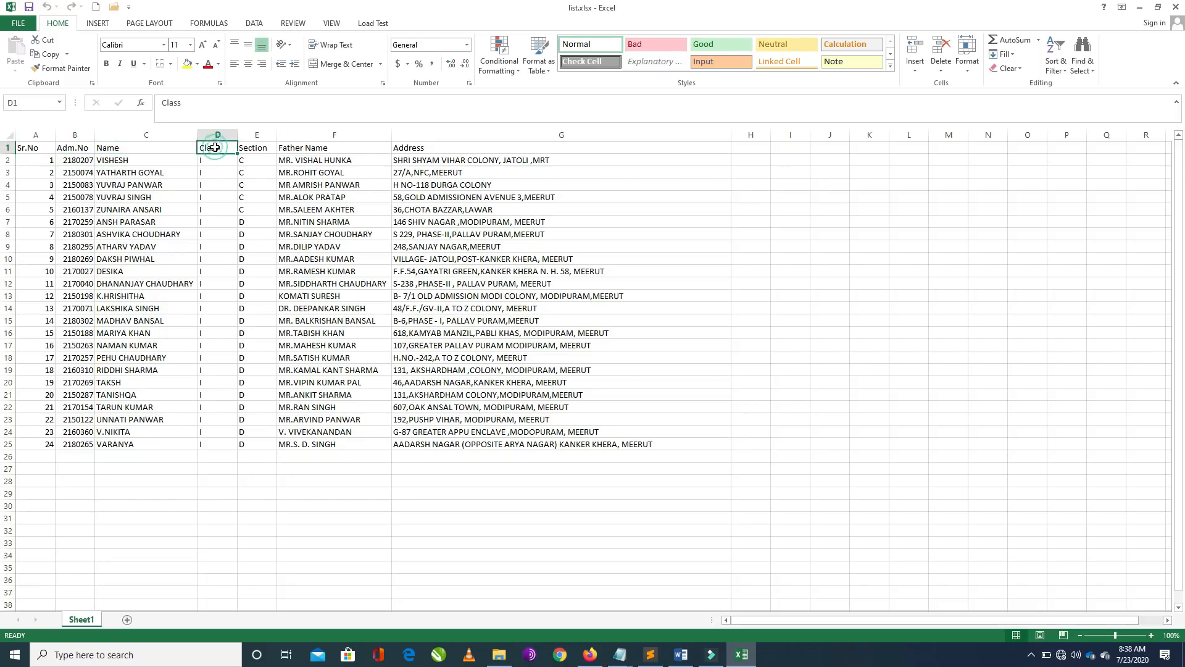
{"action": "left_click", "coordinate": [256, 152]}
{"action": "left_click", "coordinate": [297, 157]}
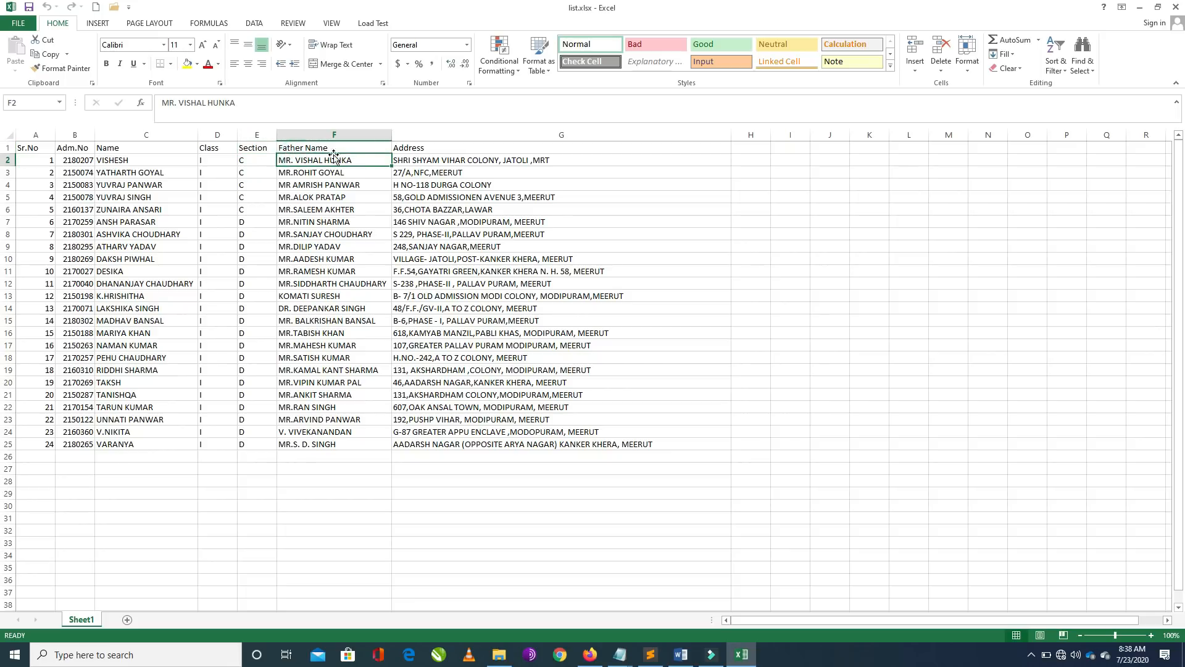
{"action": "left_click", "coordinate": [404, 158]}
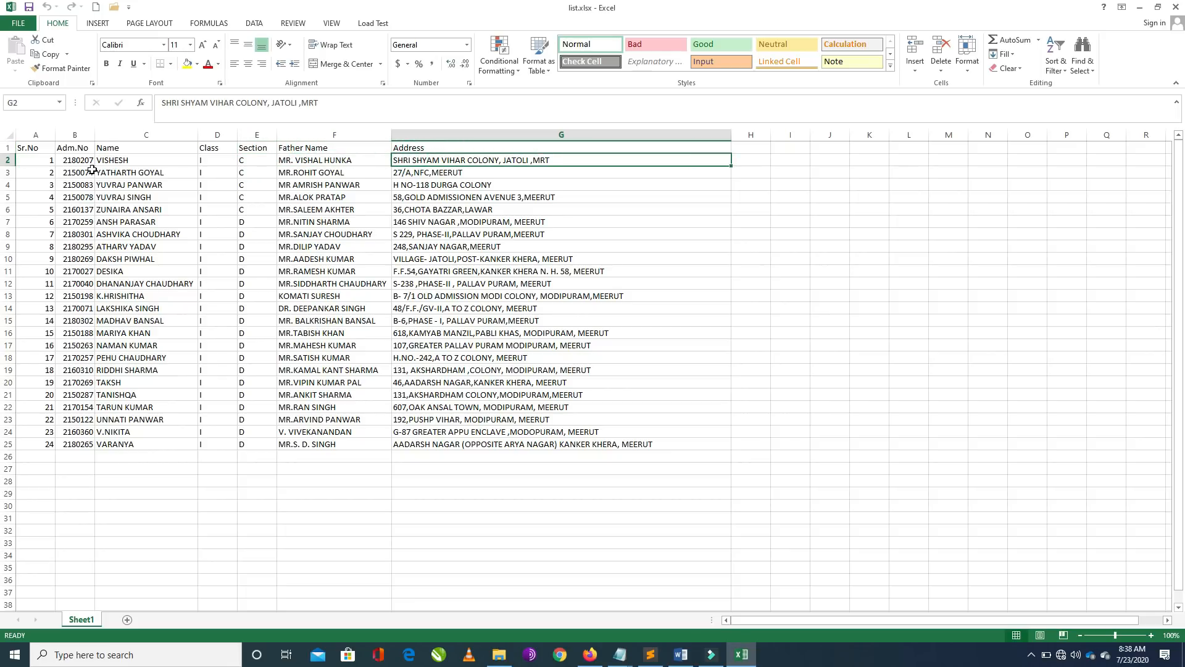
{"action": "left_click_drag", "start_coordinate": [33, 148], "coordinate": [547, 453]}
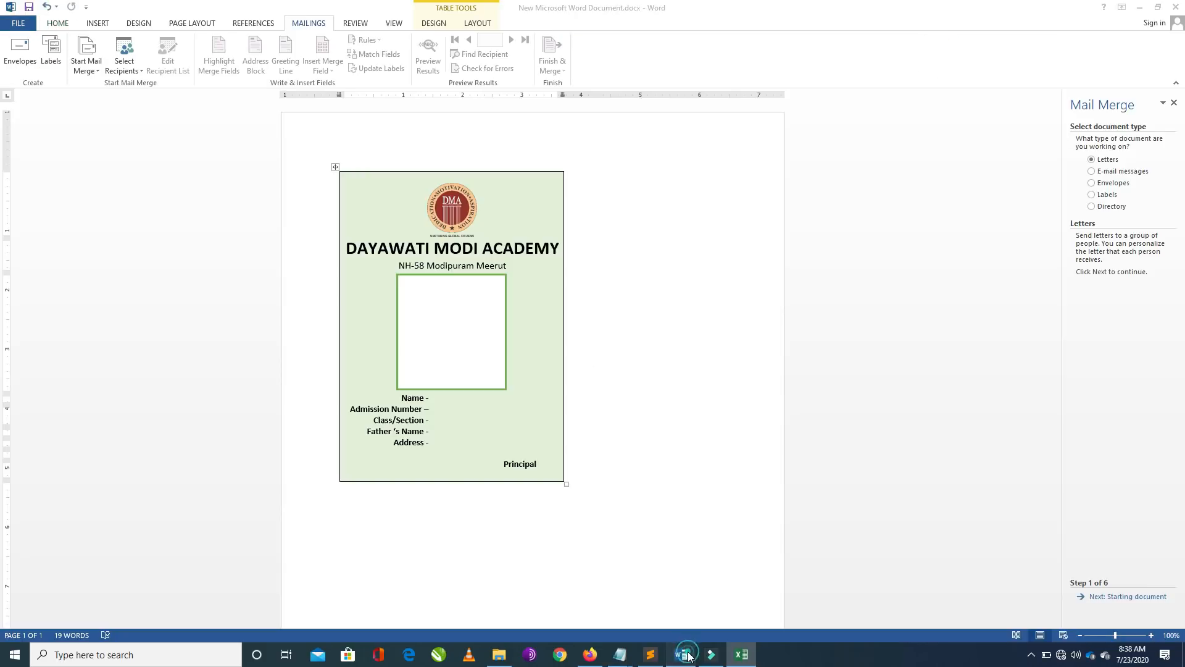
Switch to Word and examine the ID card template's logo row, photo box, detail labels and Principal line.
{"action": "left_click", "coordinate": [687, 655]}
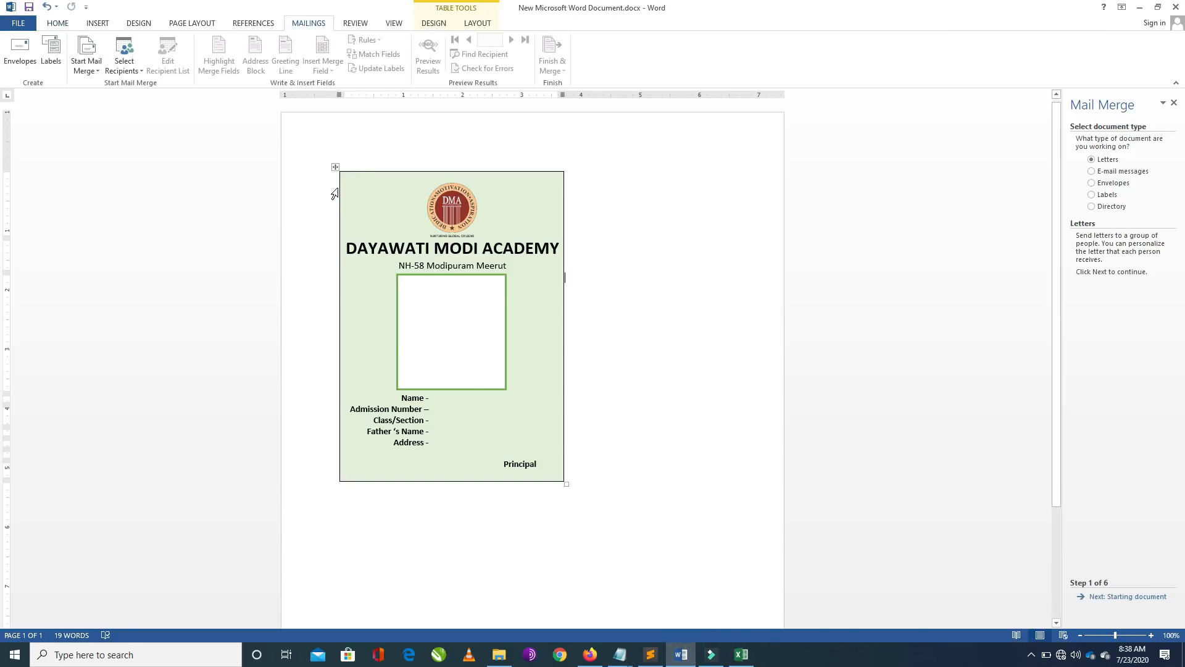
{"action": "left_click", "coordinate": [304, 150]}
{"action": "left_click", "coordinate": [304, 150]}
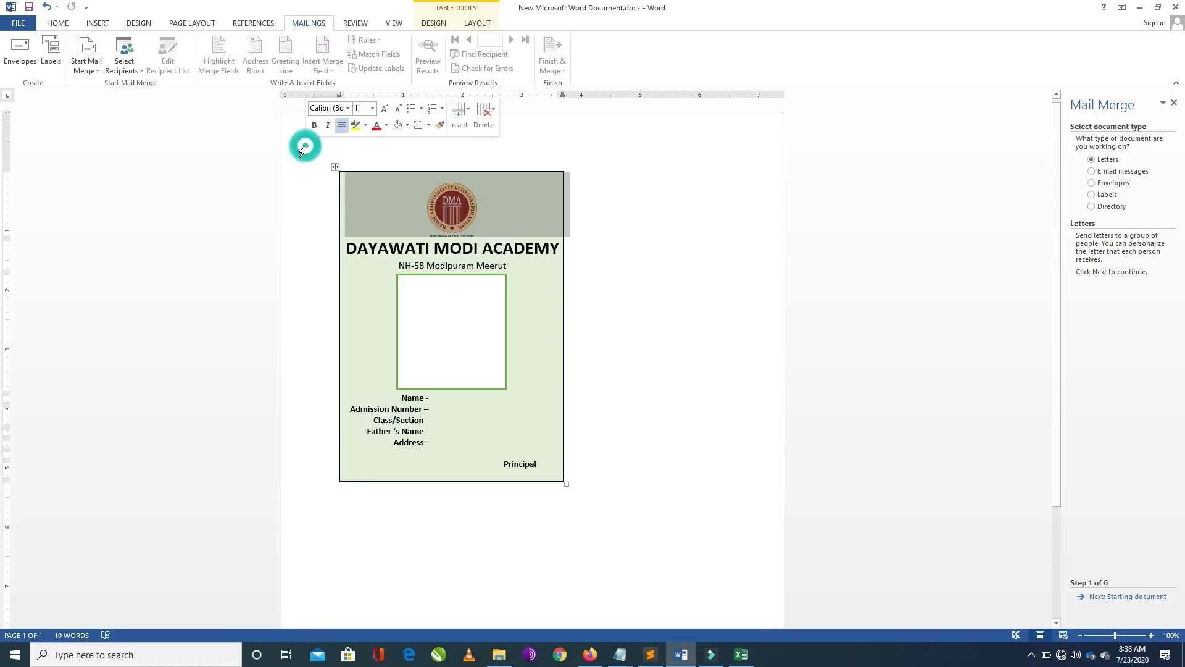
{"action": "left_click", "coordinate": [317, 181]}
{"action": "left_click", "coordinate": [316, 183]}
{"action": "left_click", "coordinate": [498, 279]}
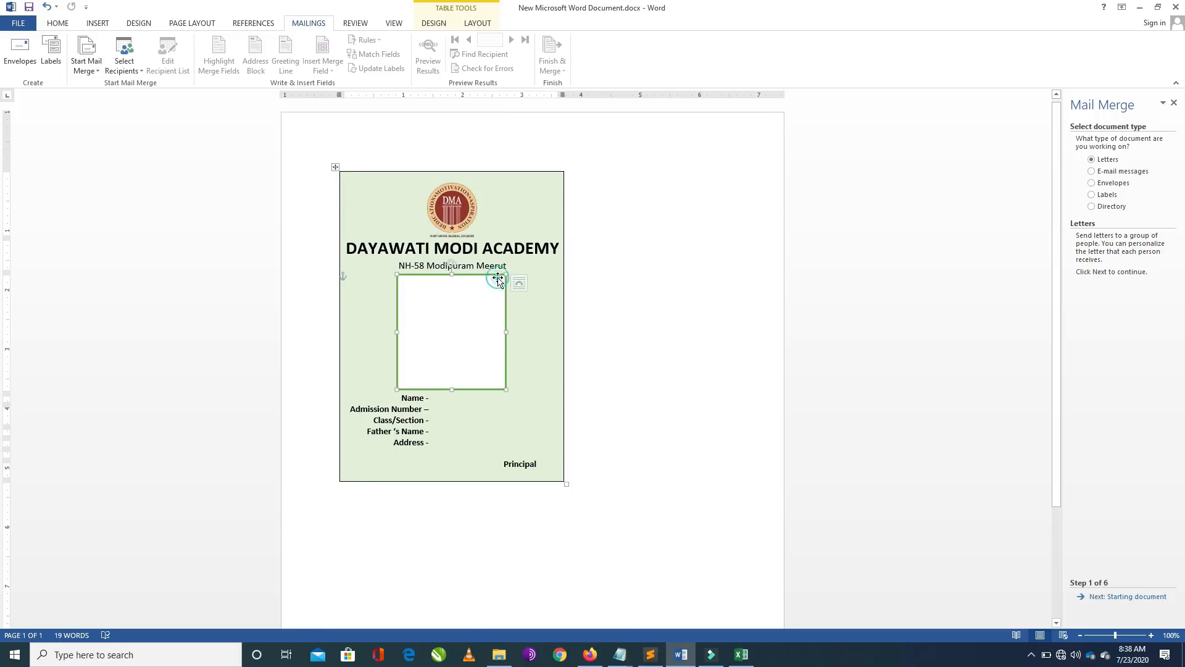
{"action": "left_click", "coordinate": [543, 317]}
{"action": "left_click", "coordinate": [516, 409]}
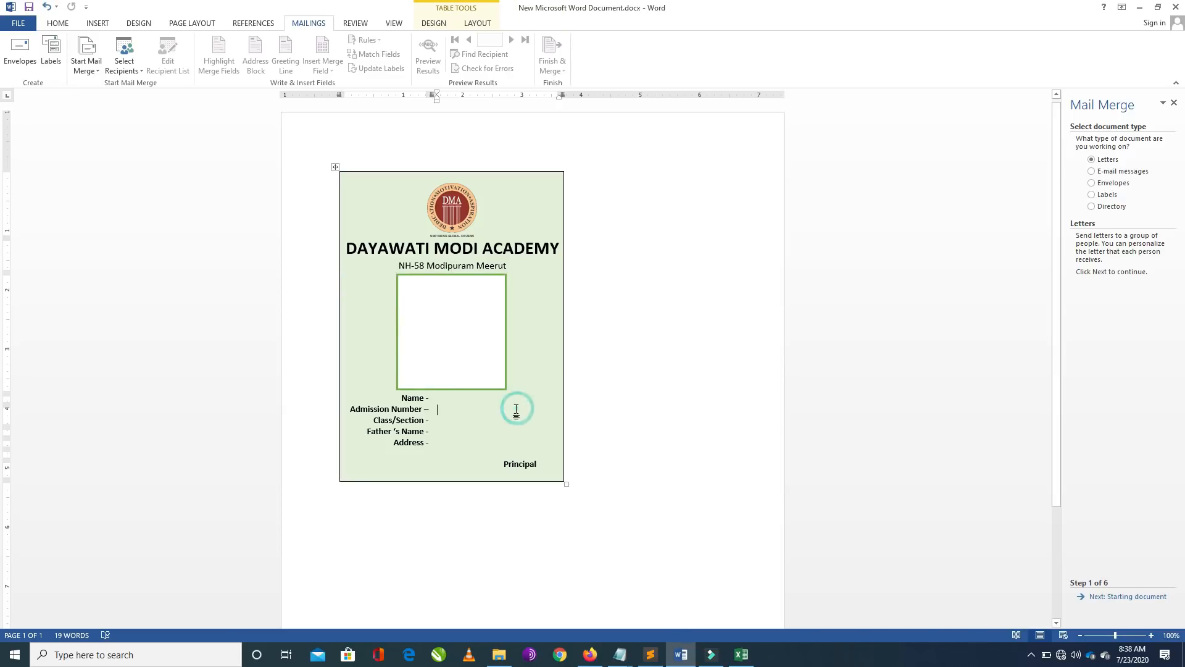
{"action": "mouse_move", "coordinate": [367, 397]}
{"action": "left_mouse_down"}
{"action": "mouse_move", "coordinate": [395, 424]}
{"action": "mouse_move", "coordinate": [524, 471]}
{"action": "left_mouse_up"}
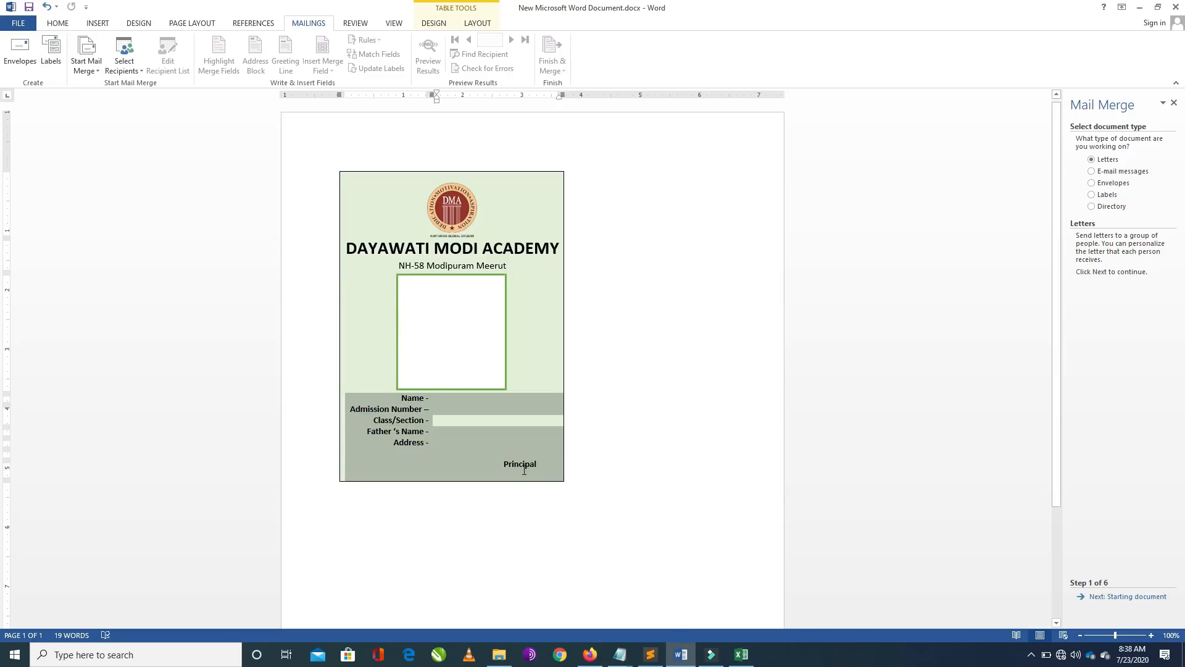
{"action": "left_click", "coordinate": [412, 212]}
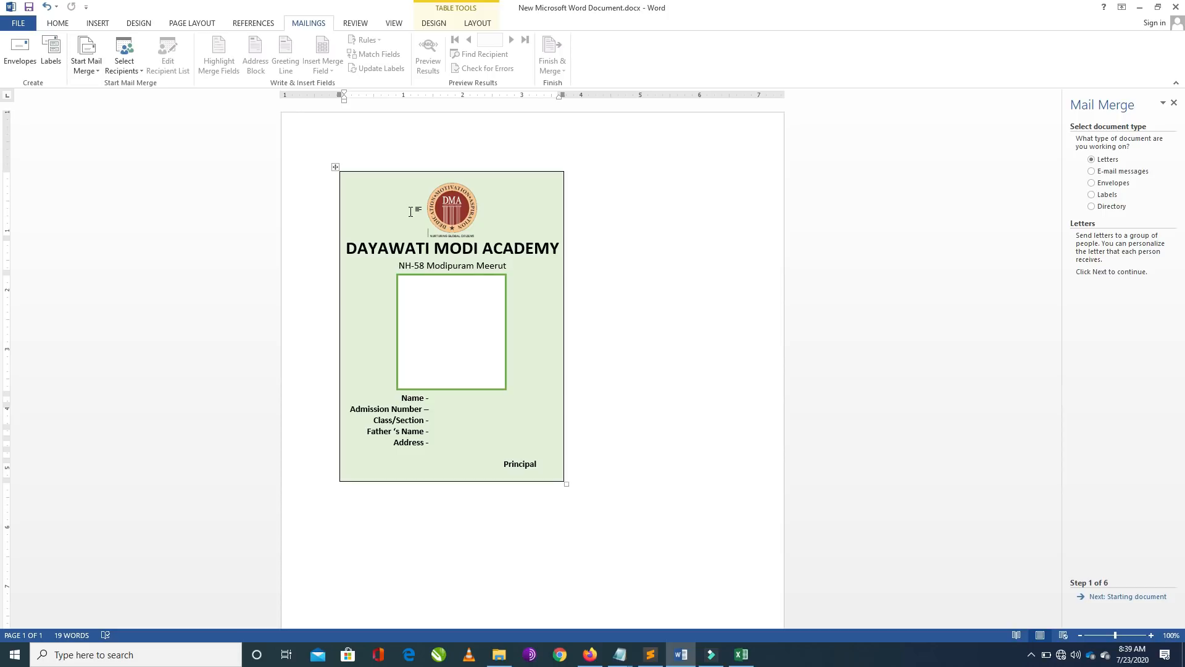
Examine the ID card's table structure by selecting the whole table and its heading and logo rows.
{"action": "left_click", "coordinate": [336, 169]}
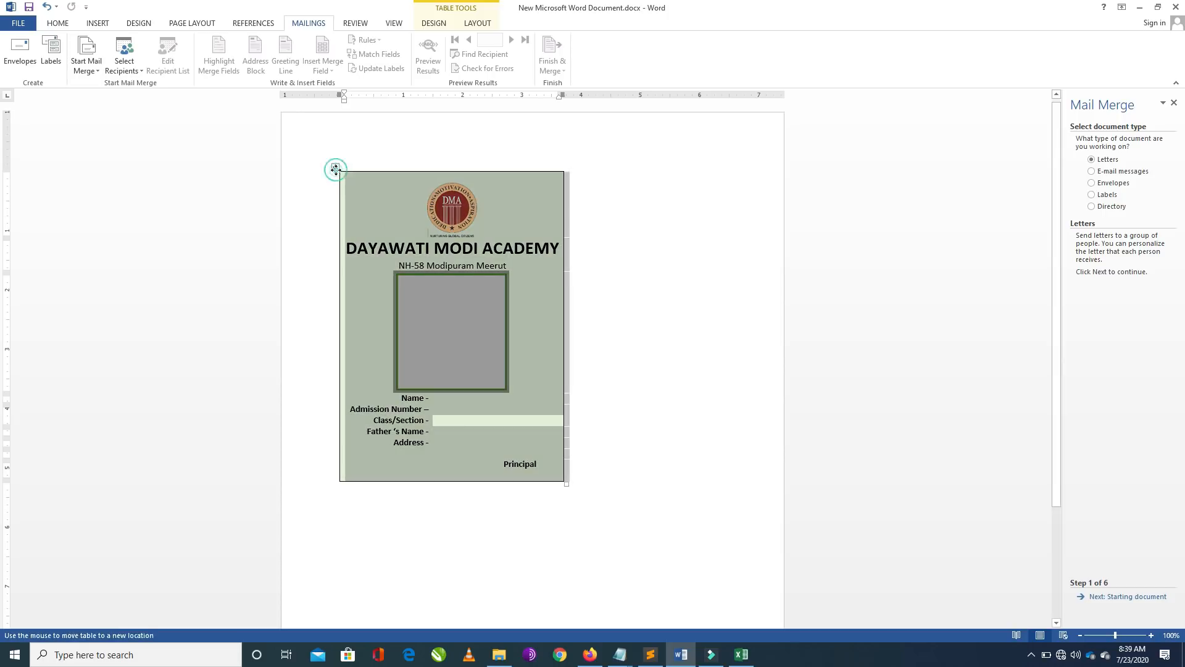
{"action": "left_click", "coordinate": [340, 247]}
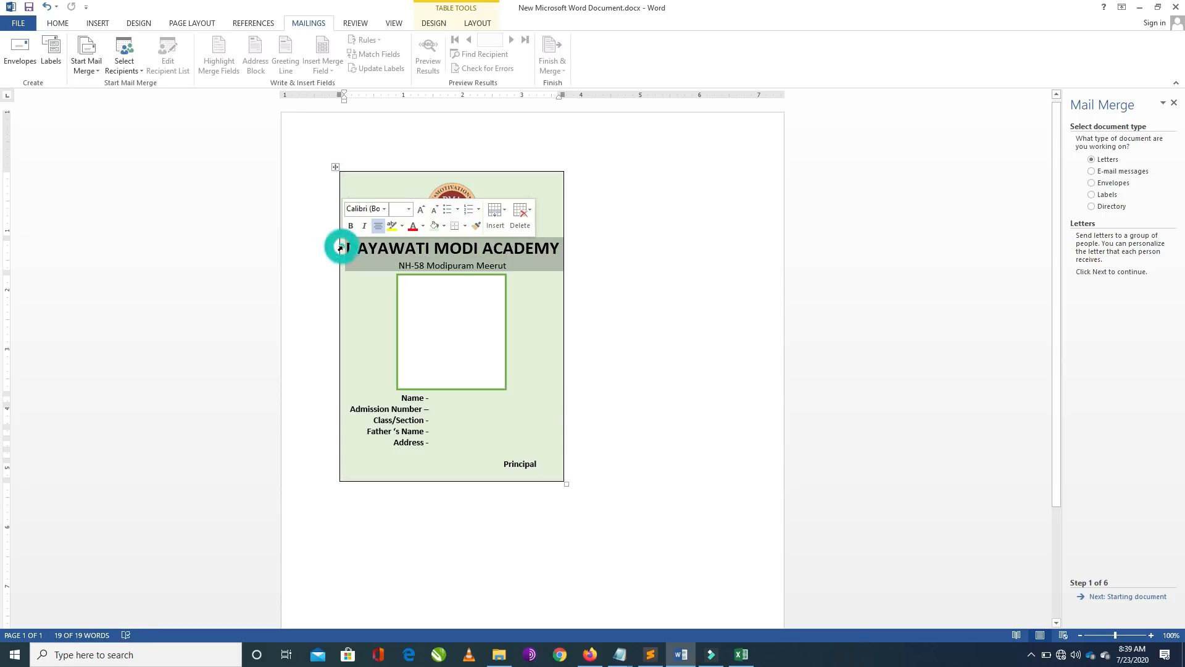
{"action": "left_click", "coordinate": [316, 222]}
{"action": "left_click", "coordinate": [336, 170]}
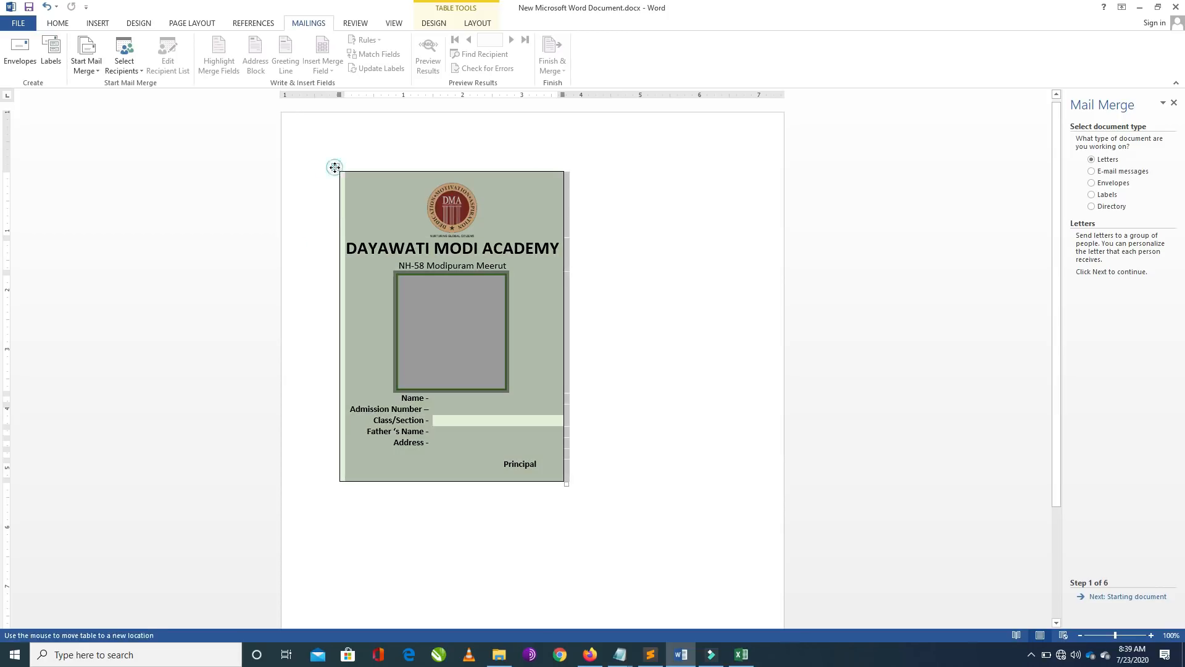
{"action": "left_click", "coordinate": [325, 203]}
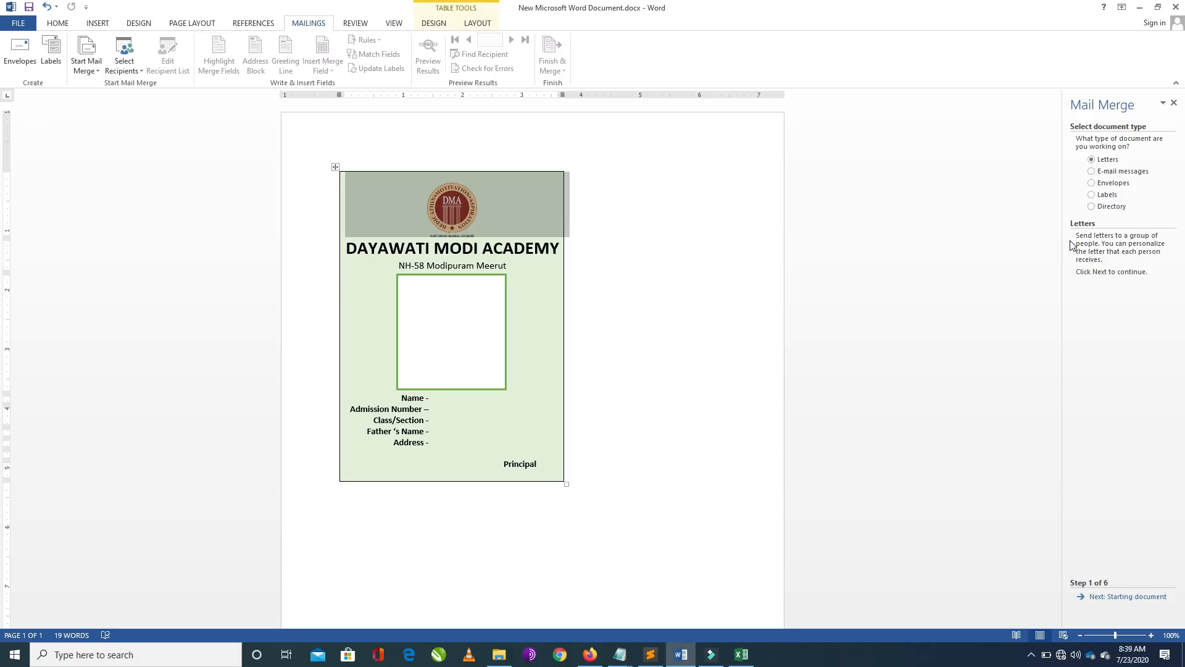
Close the Mail Merge pane and insert a one-column, one-row table in a new blank document.
{"action": "left_click", "coordinate": [1175, 103]}
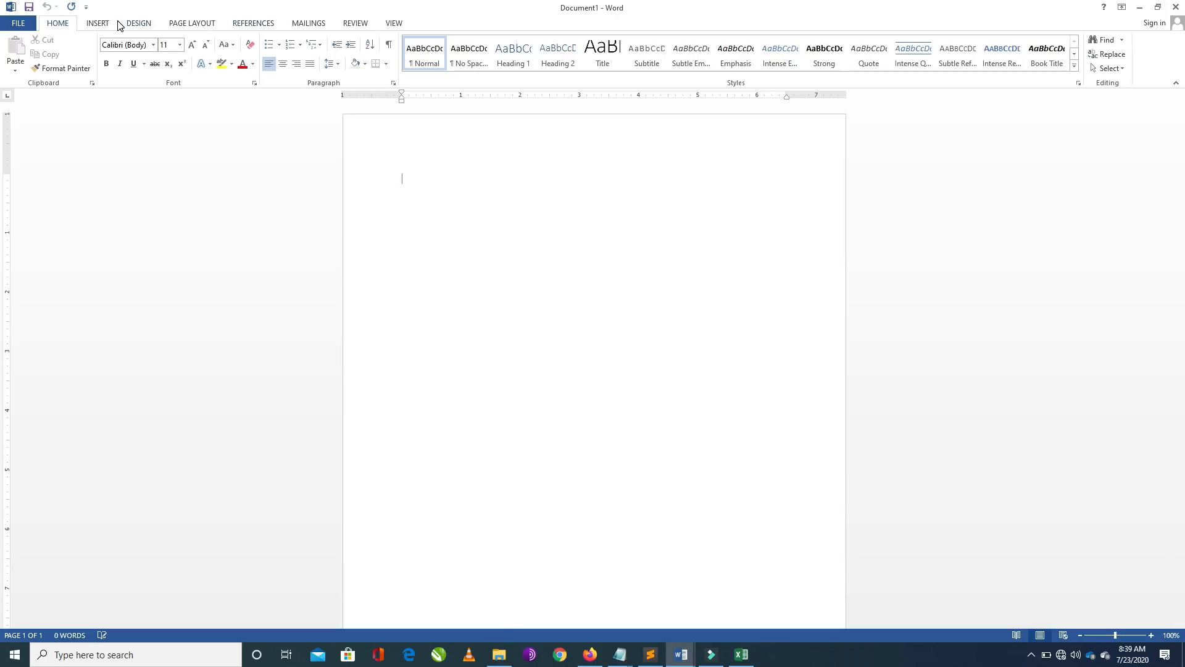
{"action": "left_click", "coordinate": [102, 25]}
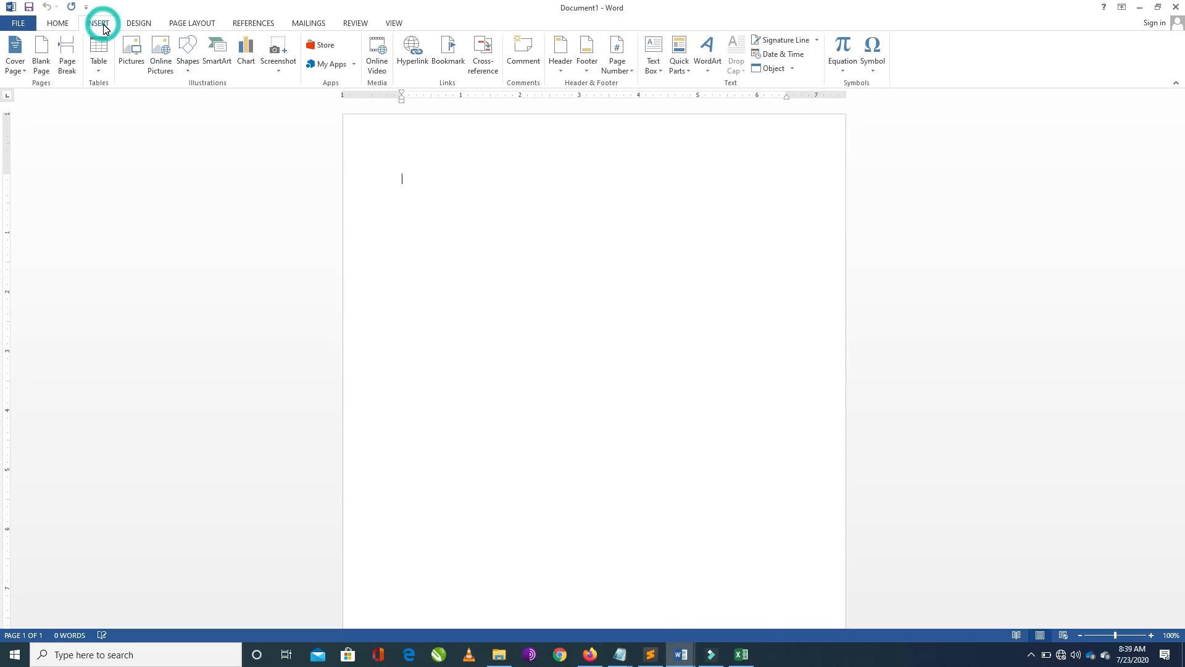
{"action": "left_click", "coordinate": [98, 62]}
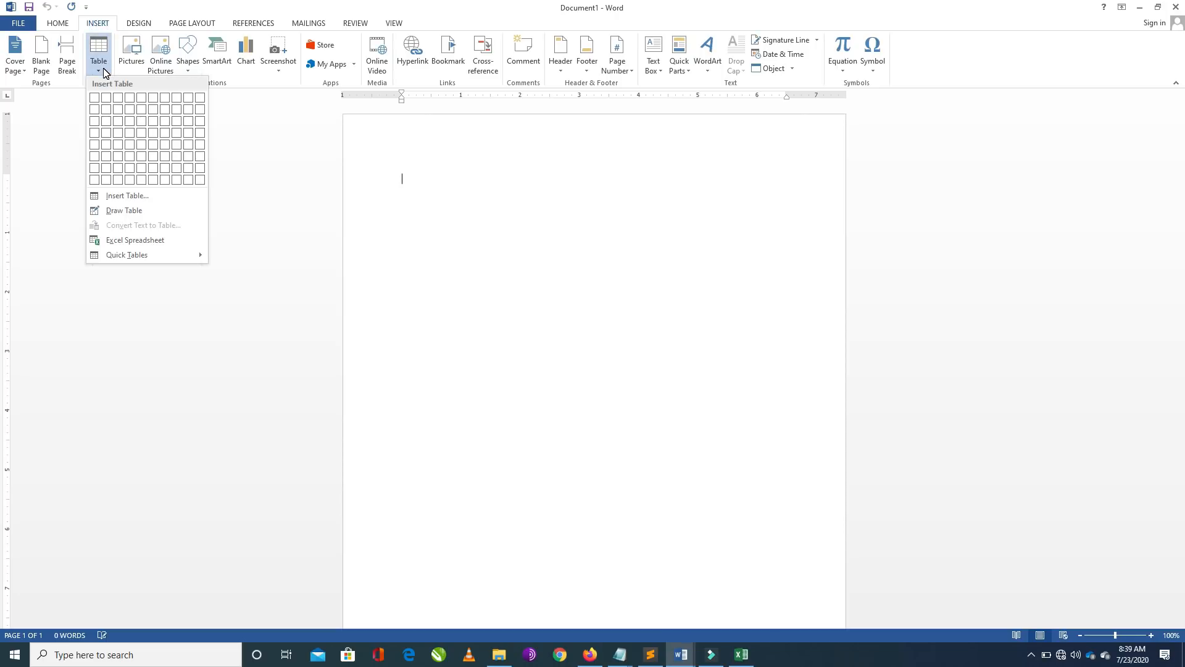
{"action": "left_click", "coordinate": [94, 98]}
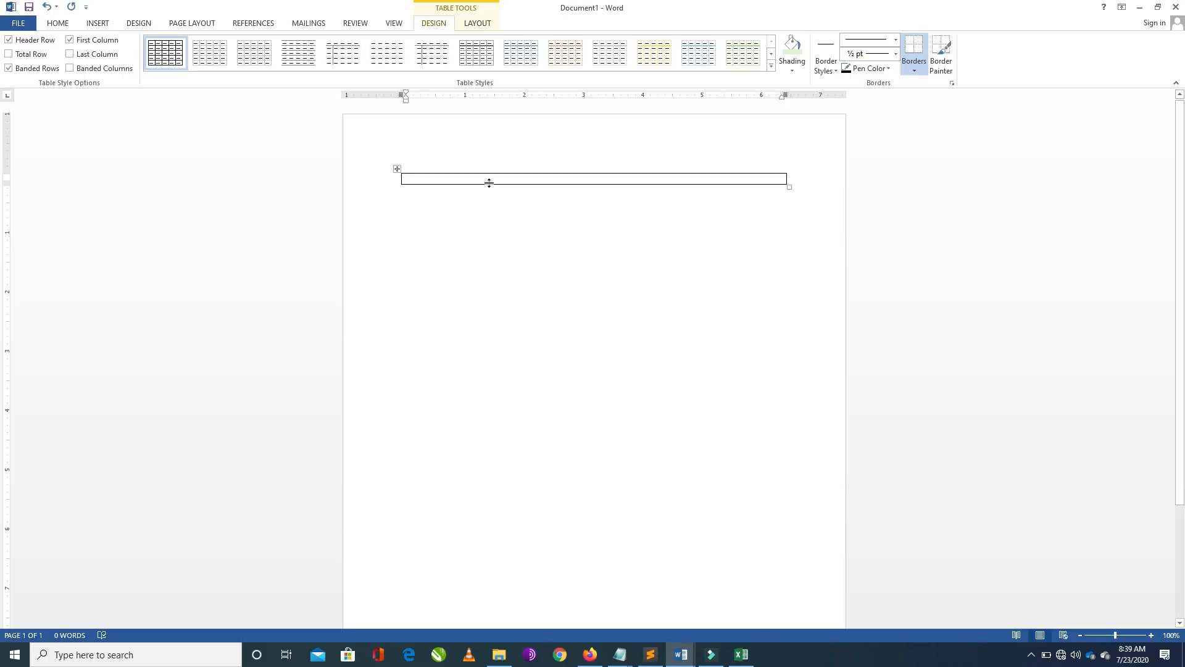
Extend the new single-column table to six rows.
{"action": "key", "text": "Tab"}
{"action": "key", "text": "Tab"}
{"action": "key", "text": "Tab"}
{"action": "key", "text": "Tab"}
{"action": "key", "text": "Tab"}
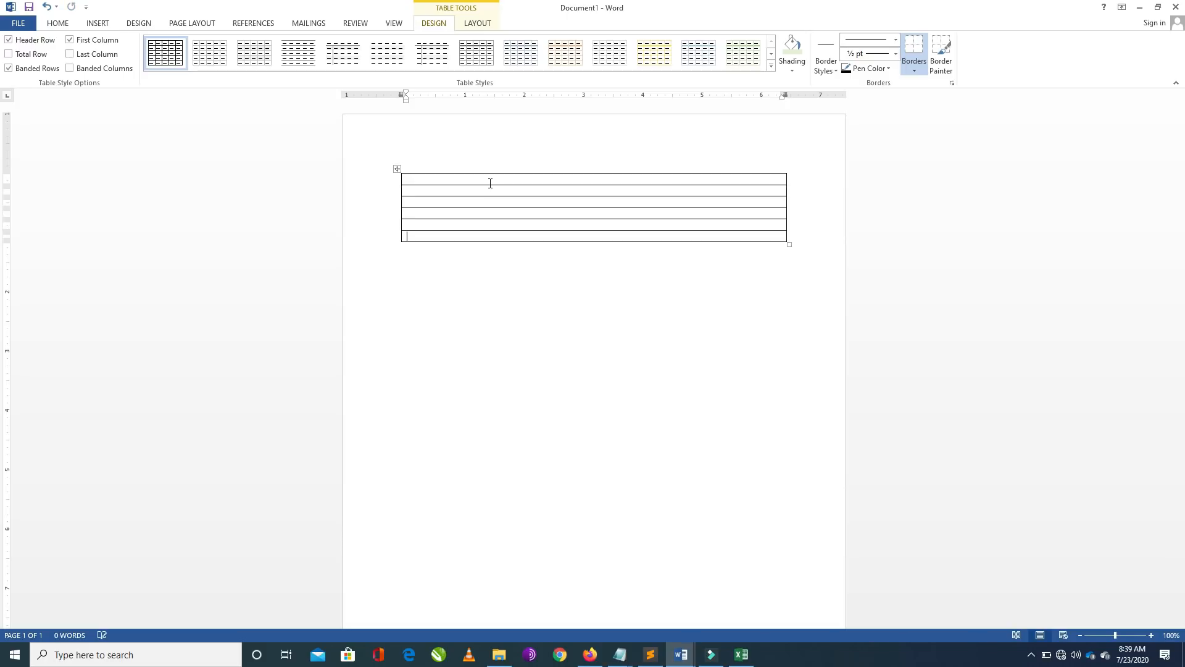
{"action": "left_click", "coordinate": [517, 180]}
{"action": "left_click", "coordinate": [516, 189]}
{"action": "left_click", "coordinate": [531, 203]}
{"action": "left_click", "coordinate": [534, 213]}
{"action": "left_click", "coordinate": [538, 224]}
{"action": "left_click", "coordinate": [513, 181]}
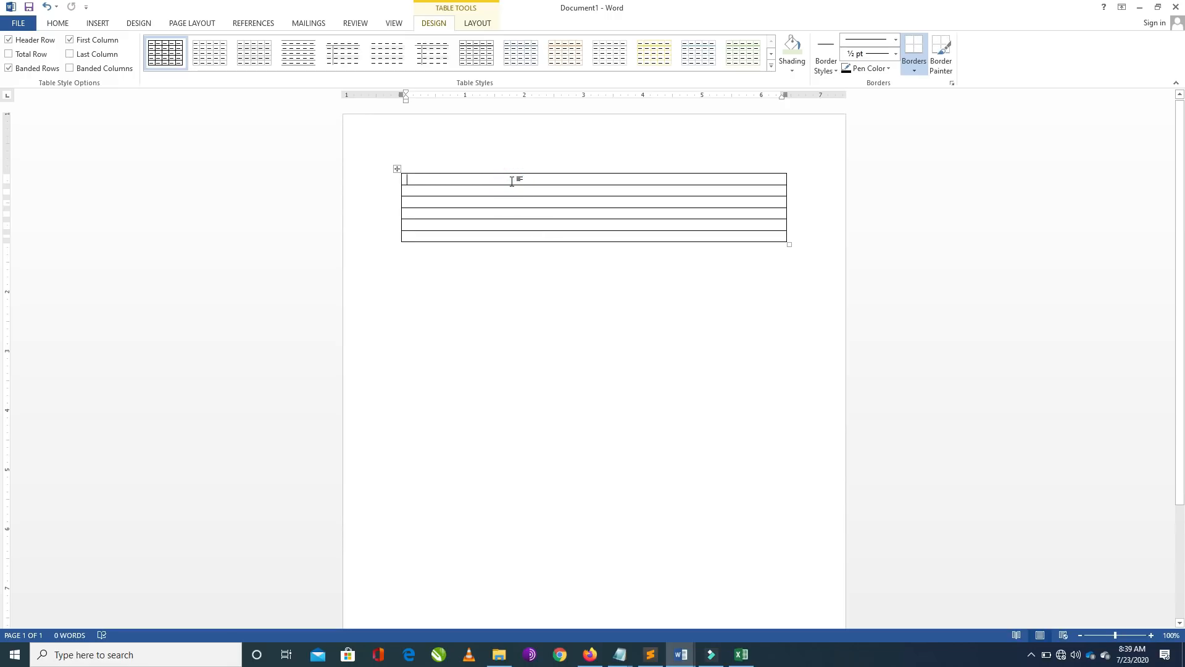
Copy the DMA school logo from the ID card document into the first row of the new table.
{"action": "key", "text": "alt+Tab"}
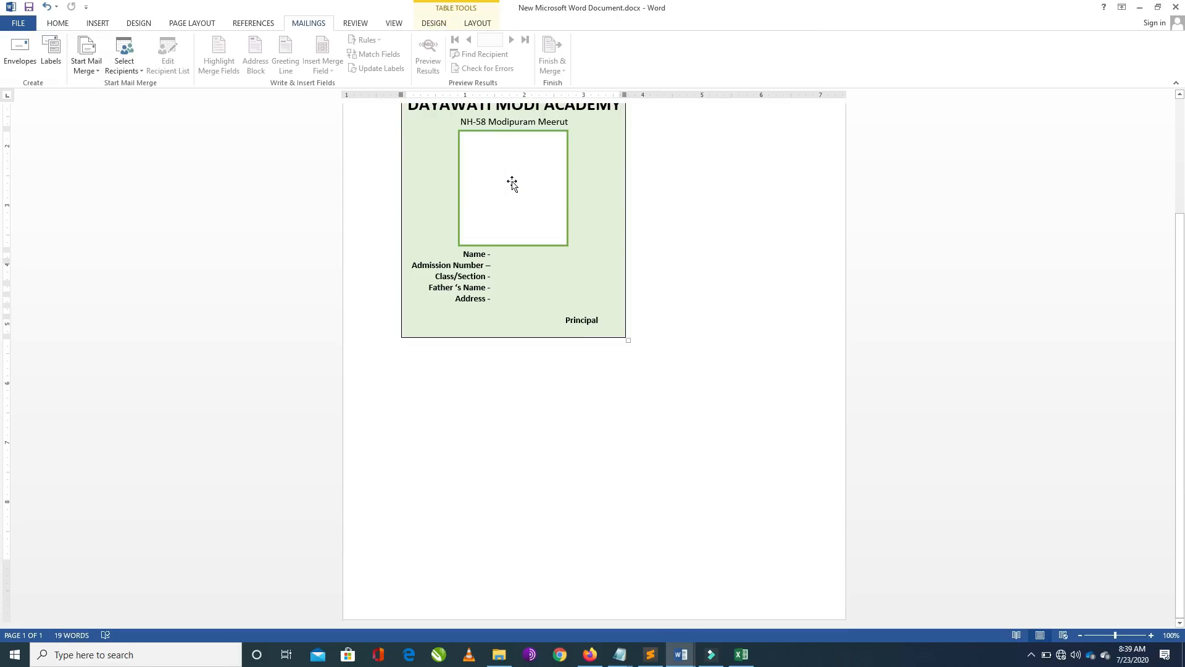
{"action": "scroll", "coordinate": [1177, 267], "scroll_direction": "up", "scroll_amount": 5}
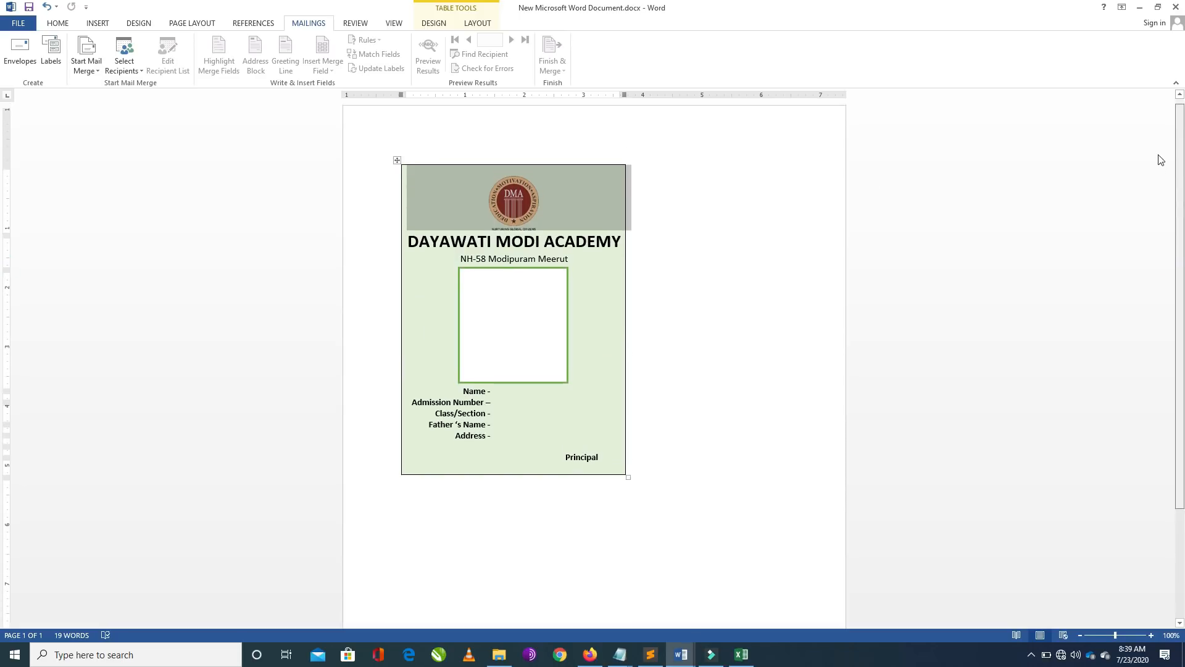
{"action": "left_click", "coordinate": [514, 209]}
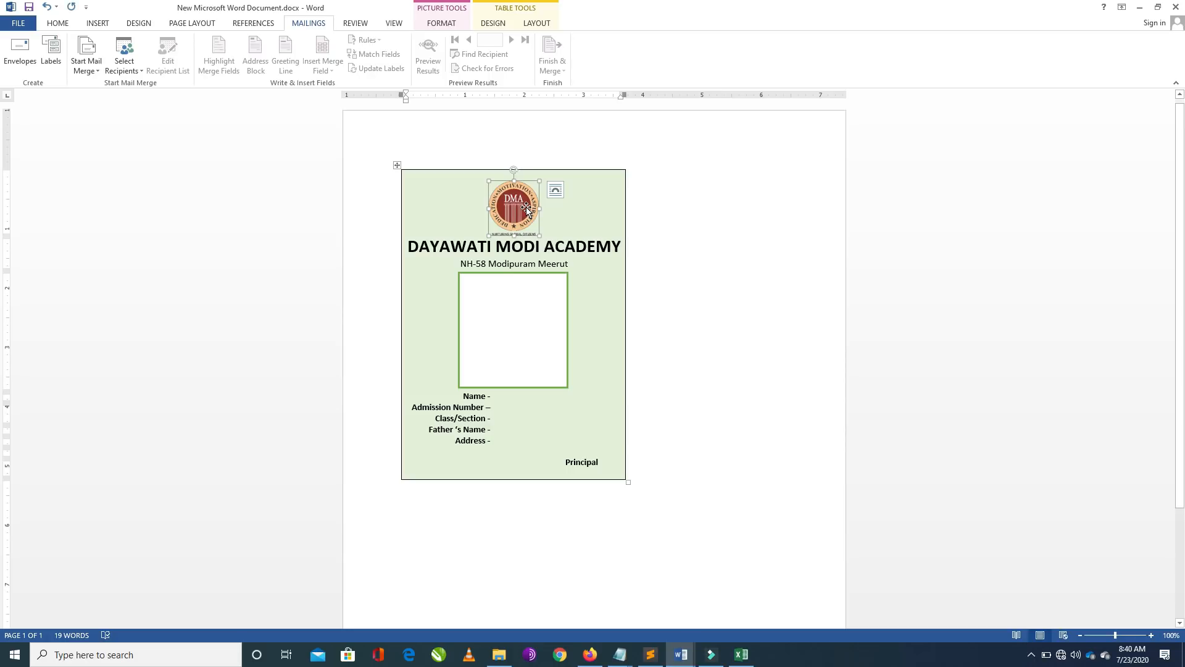
{"action": "key", "text": "alt+Tab"}
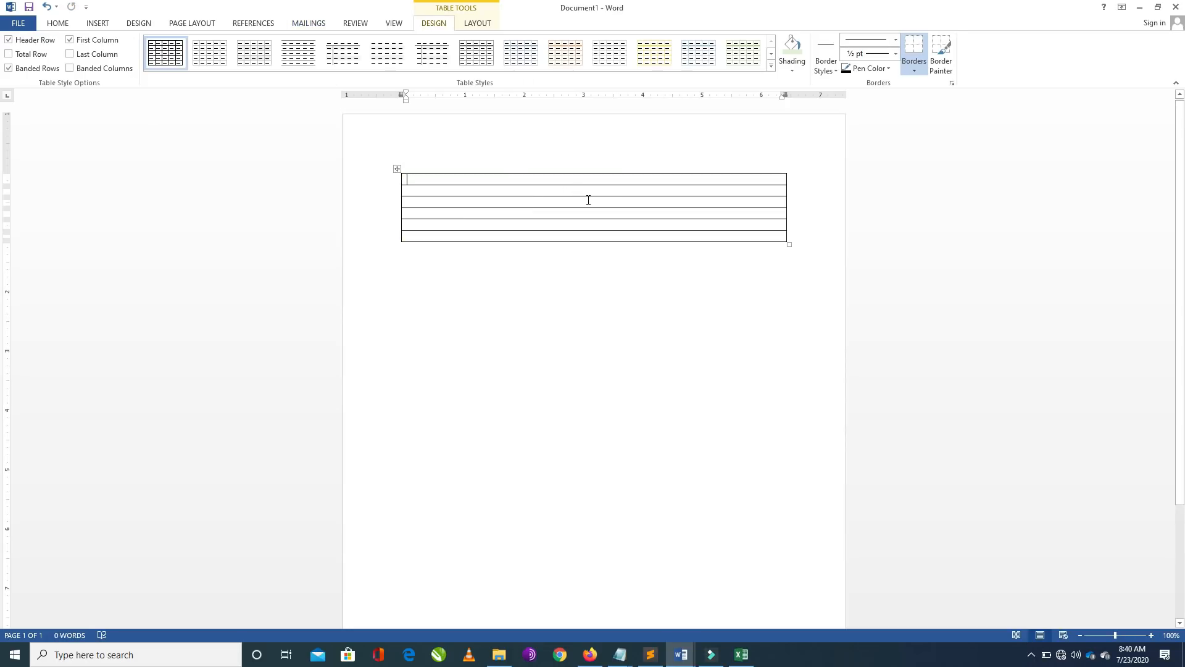
{"action": "key", "text": "alt+Tab"}
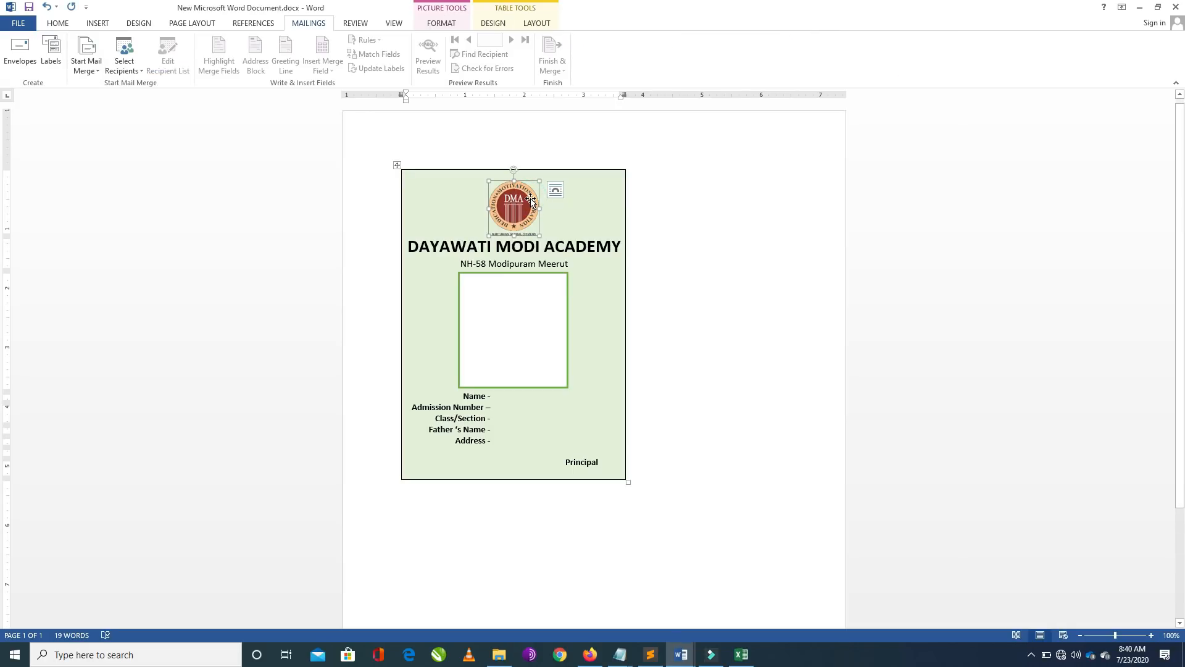
{"action": "key", "text": "alt+Tab"}
{"action": "left_click", "coordinate": [587, 179]}
{"action": "key", "text": "ctrl+v"}
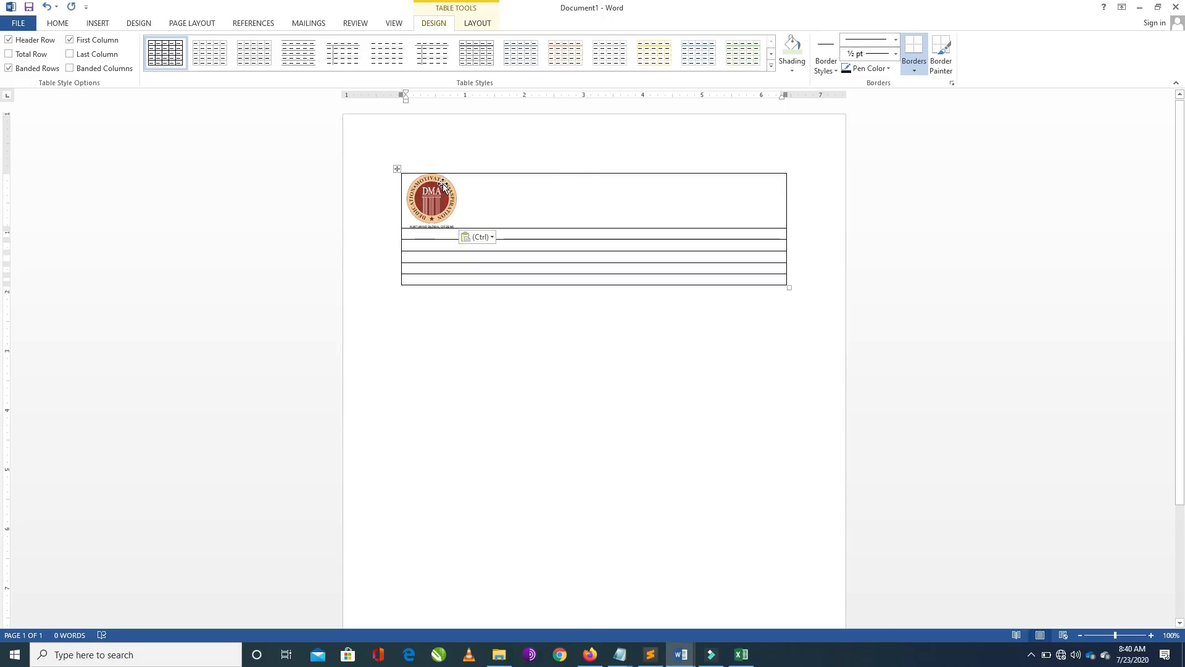
Center the pasted logo horizontally in the table's first row.
{"action": "left_click", "coordinate": [443, 184]}
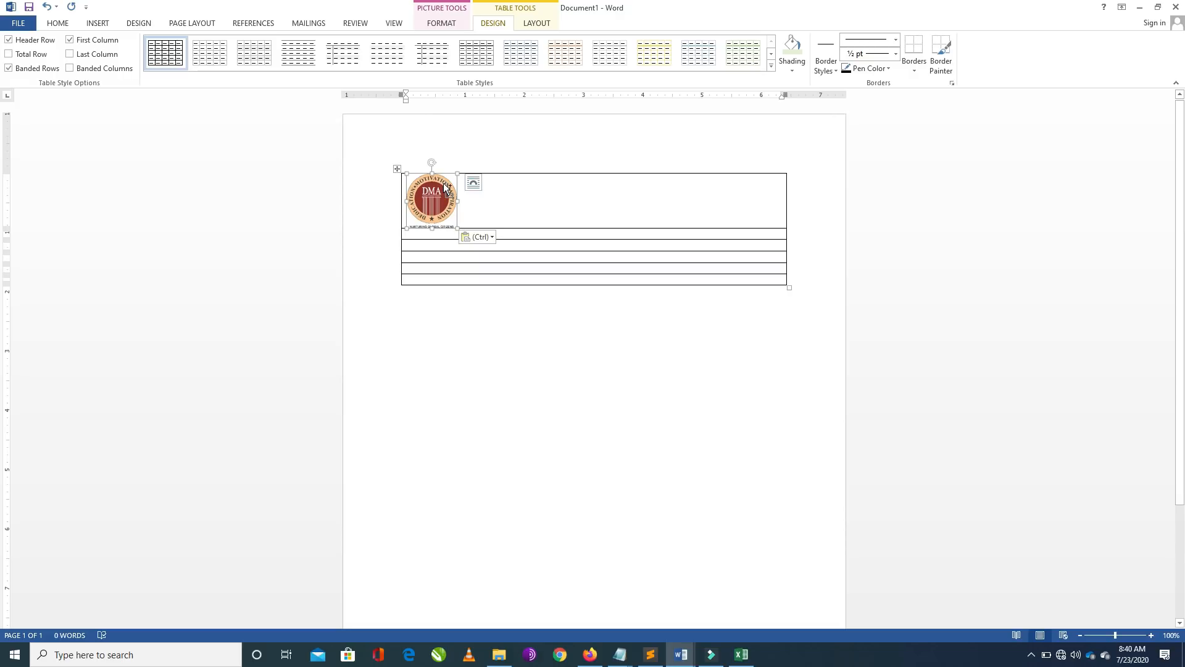
{"action": "key", "text": "ctrl+e"}
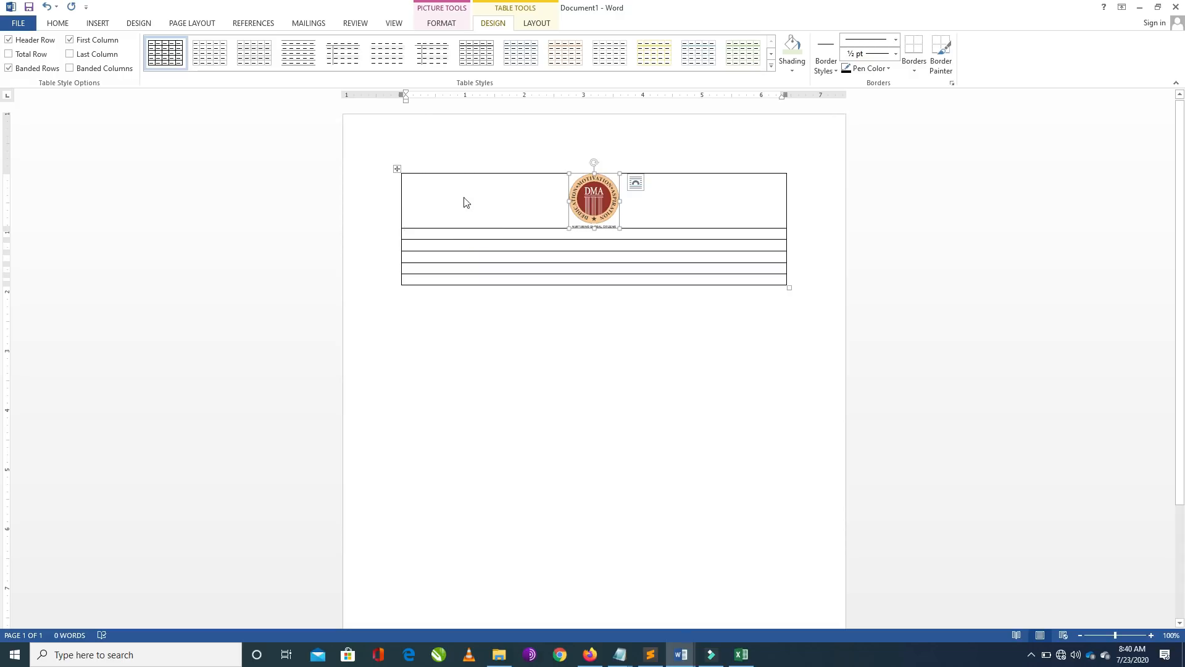
{"action": "left_click", "coordinate": [645, 207]}
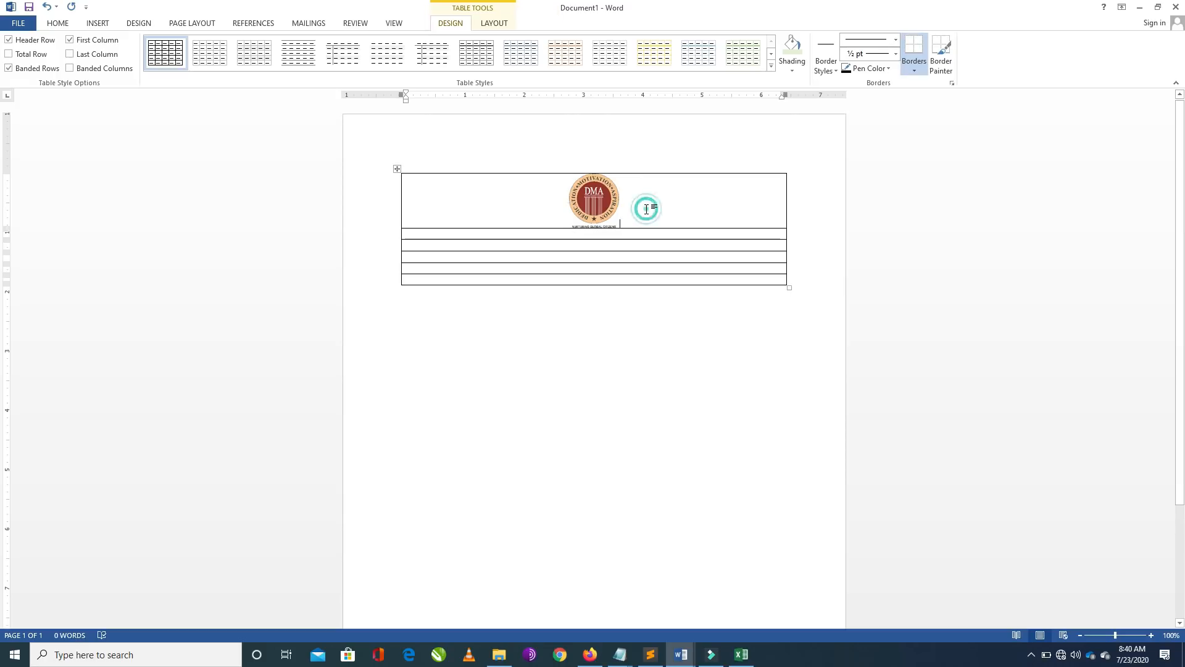
{"action": "left_click", "coordinate": [627, 232]}
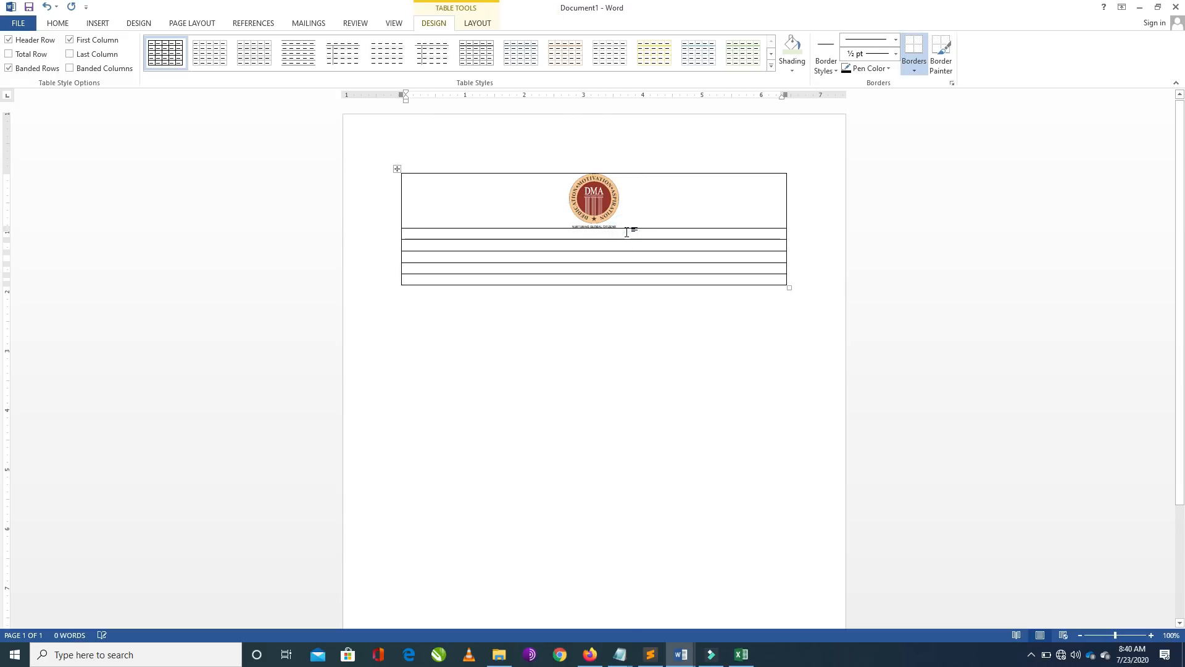
Add a blank line above the logo in the first row.
{"action": "left_click", "coordinate": [594, 197]}
{"action": "key", "text": "Return"}
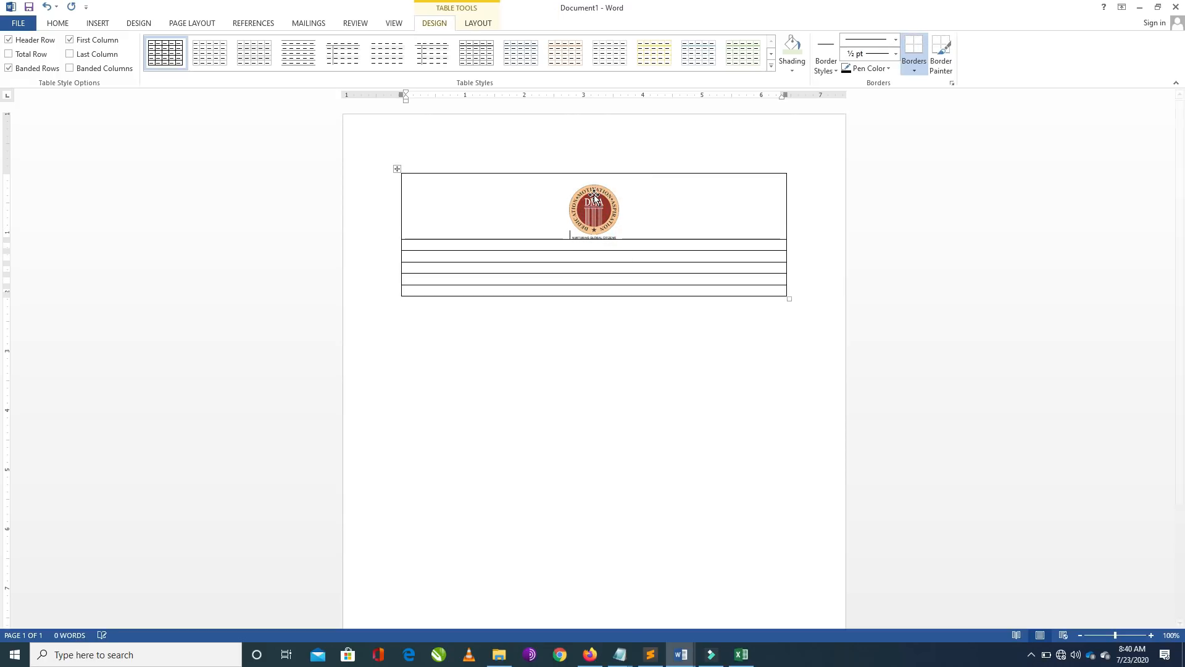
{"action": "left_click", "coordinate": [588, 181]}
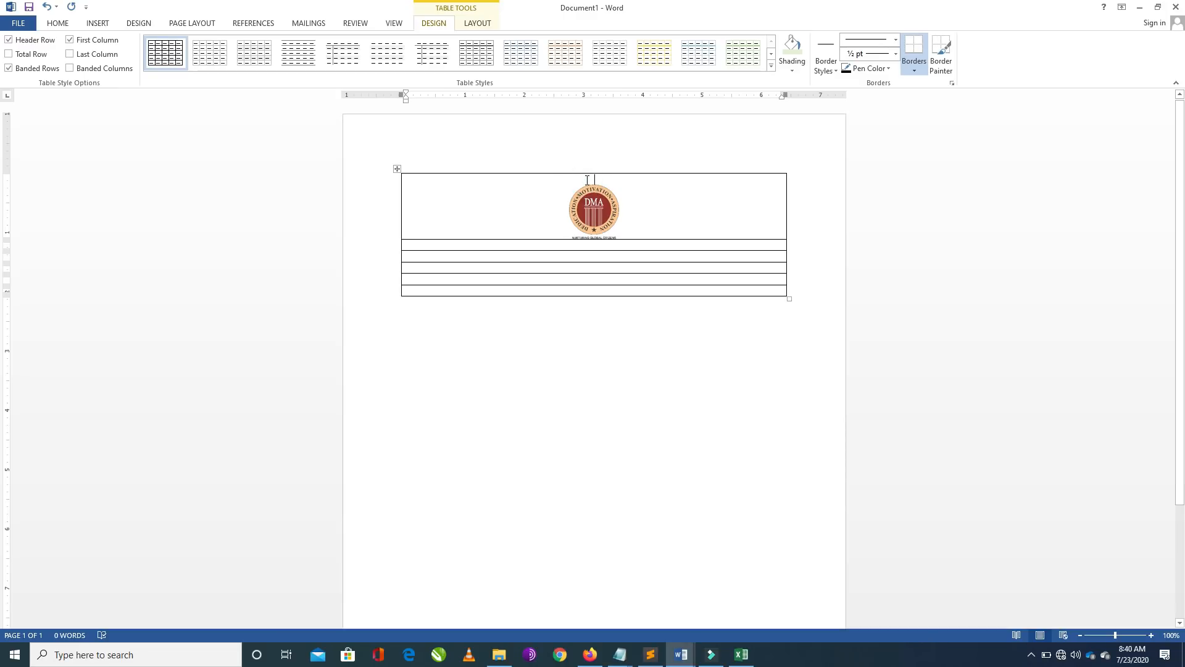
Copy the "DAYAWATI MODI ACADEMY" heading and its address line from the ID card document into the new table's second row.
{"action": "left_click", "coordinate": [622, 239]}
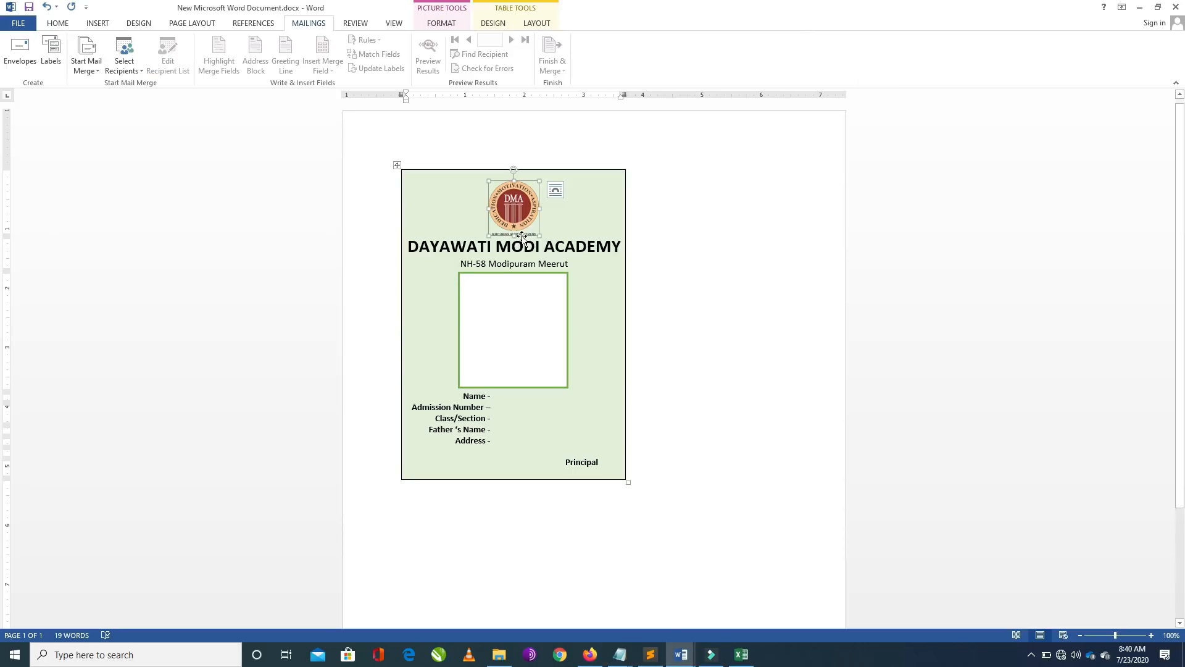
{"action": "left_click_drag", "start_coordinate": [411, 245], "coordinate": [572, 263]}
{"action": "key", "text": "ctrl+c"}
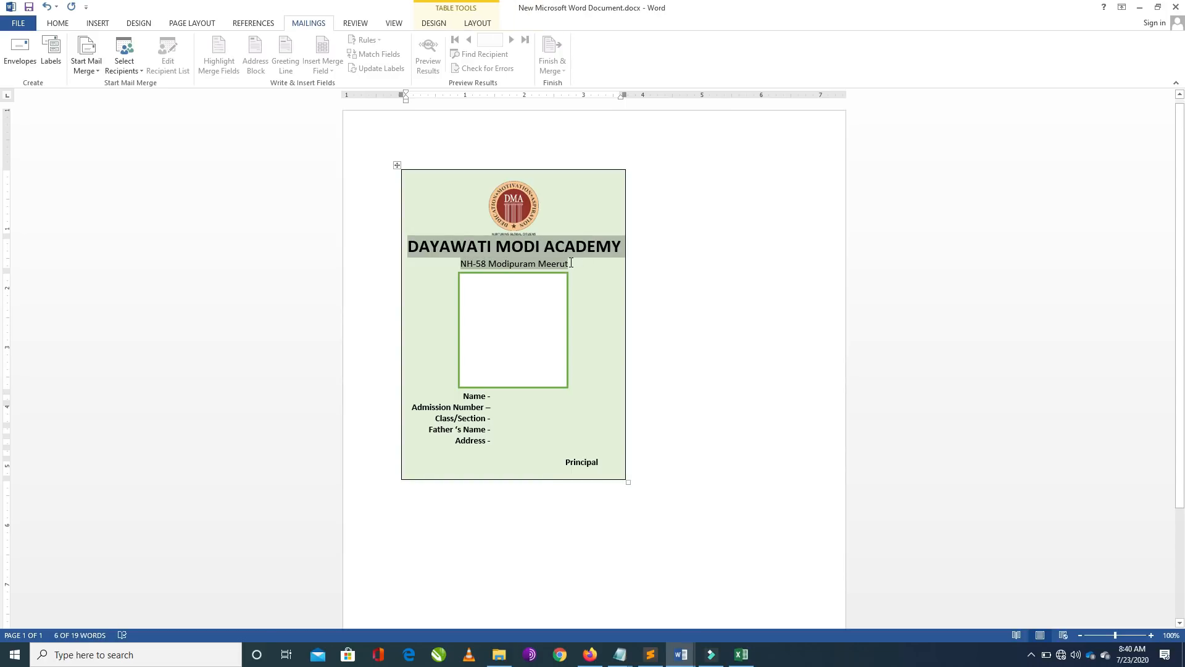
{"action": "key", "text": "alt+Tab"}
{"action": "left_click", "coordinate": [588, 245]}
{"action": "key", "text": "ctrl+v"}
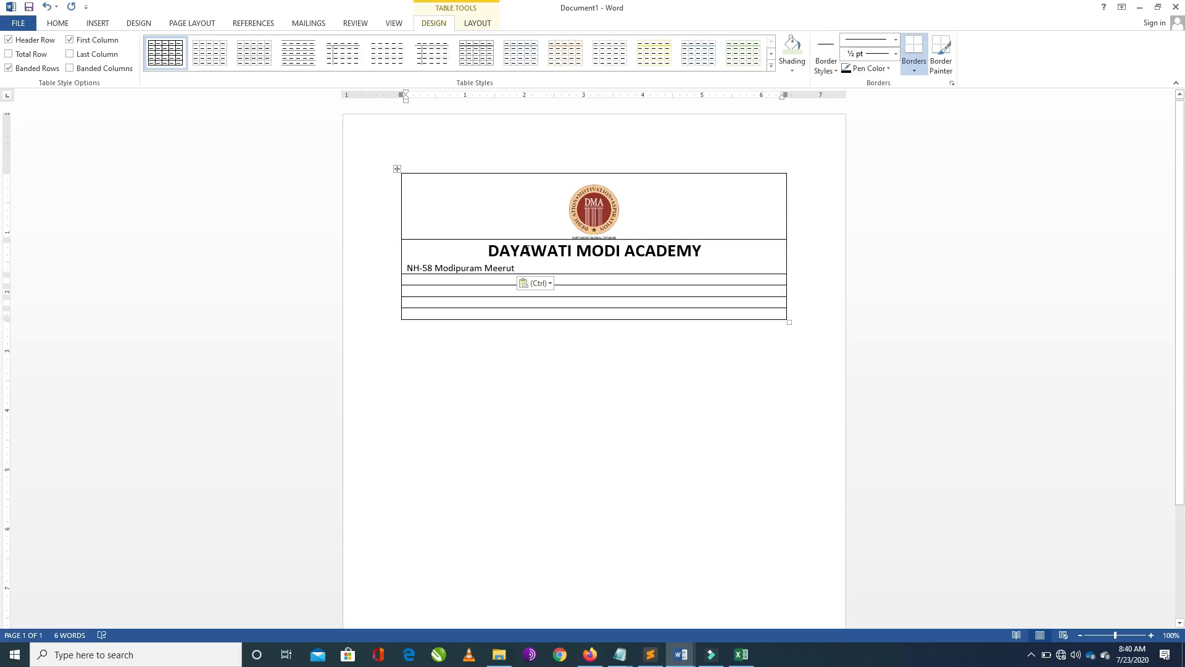
Center the academy heading and its address line in the table's second row.
{"action": "left_click_drag", "start_coordinate": [487, 250], "coordinate": [518, 265]}
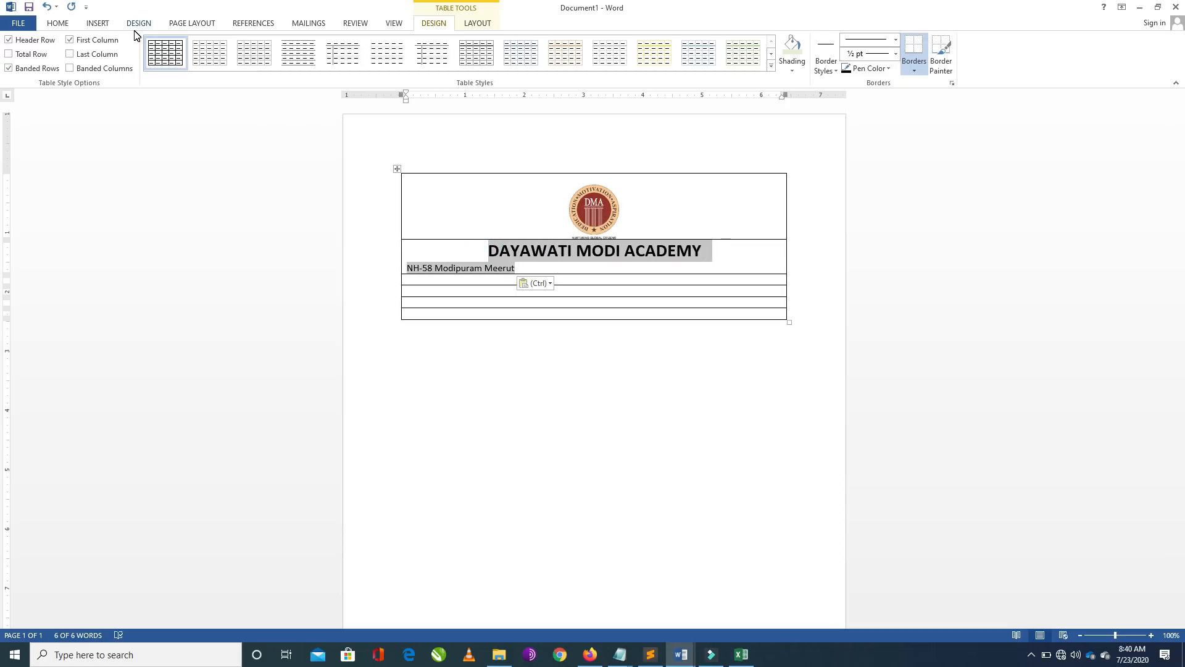
{"action": "key", "text": "ctrl+e"}
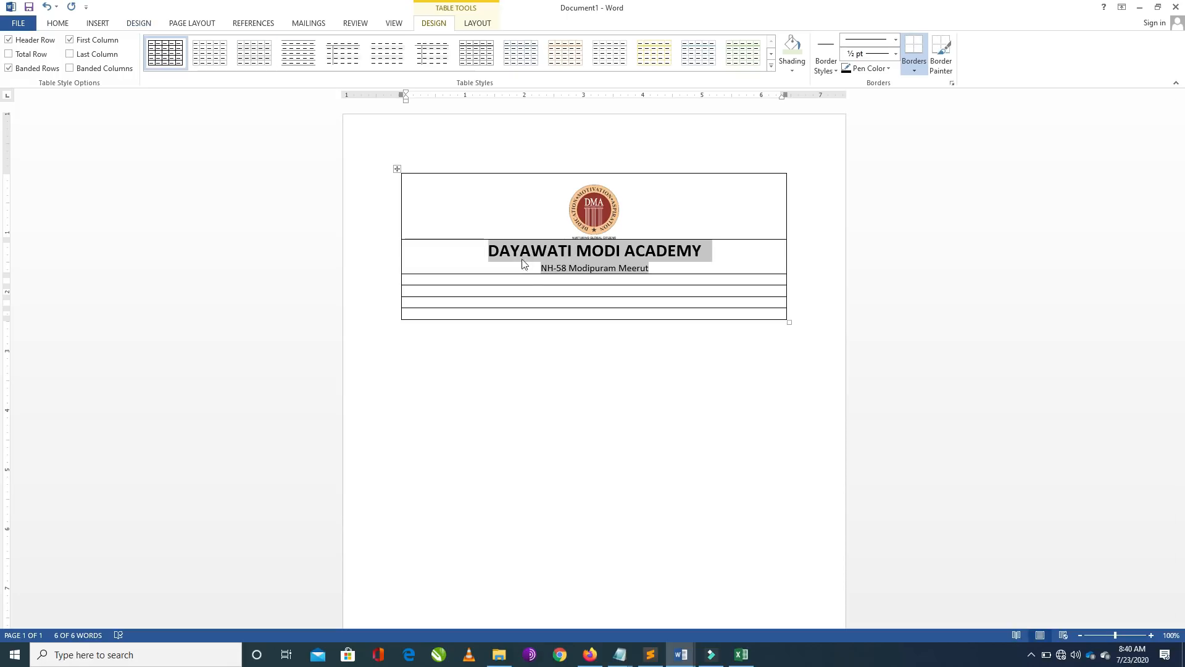
{"action": "left_click", "coordinate": [572, 281]}
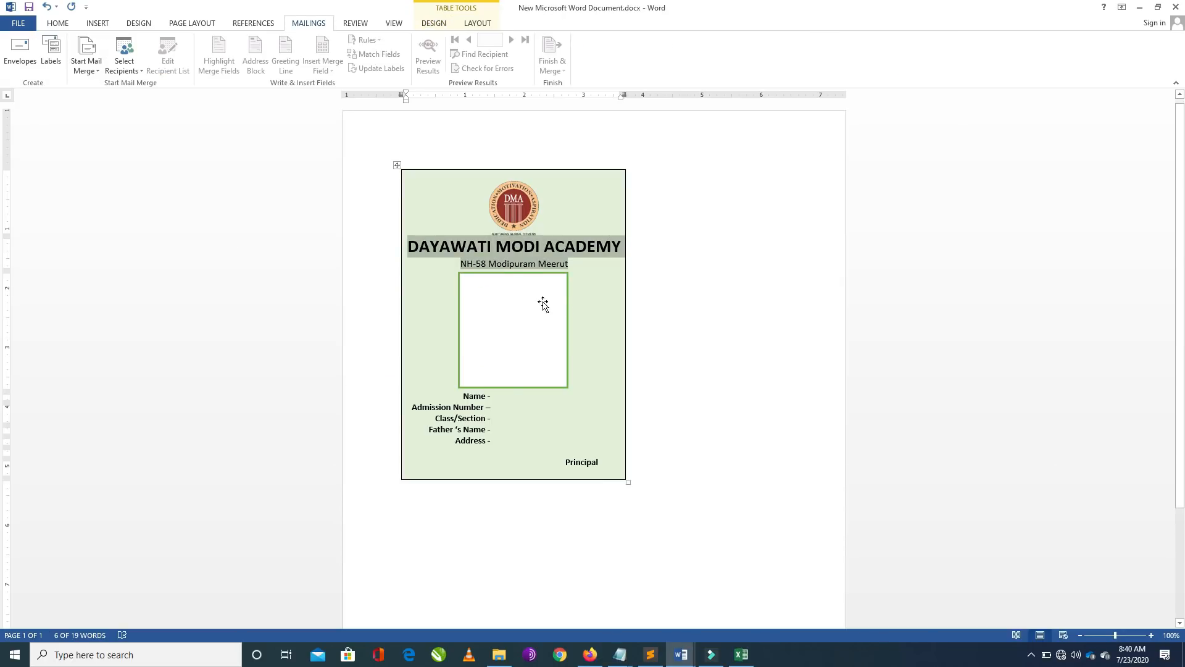
Draw a rectangle as the photo box below the address line, about as wide as that line, following the existing ID card.
{"action": "left_click", "coordinate": [544, 304]}
{"action": "key", "text": "alt+Tab"}
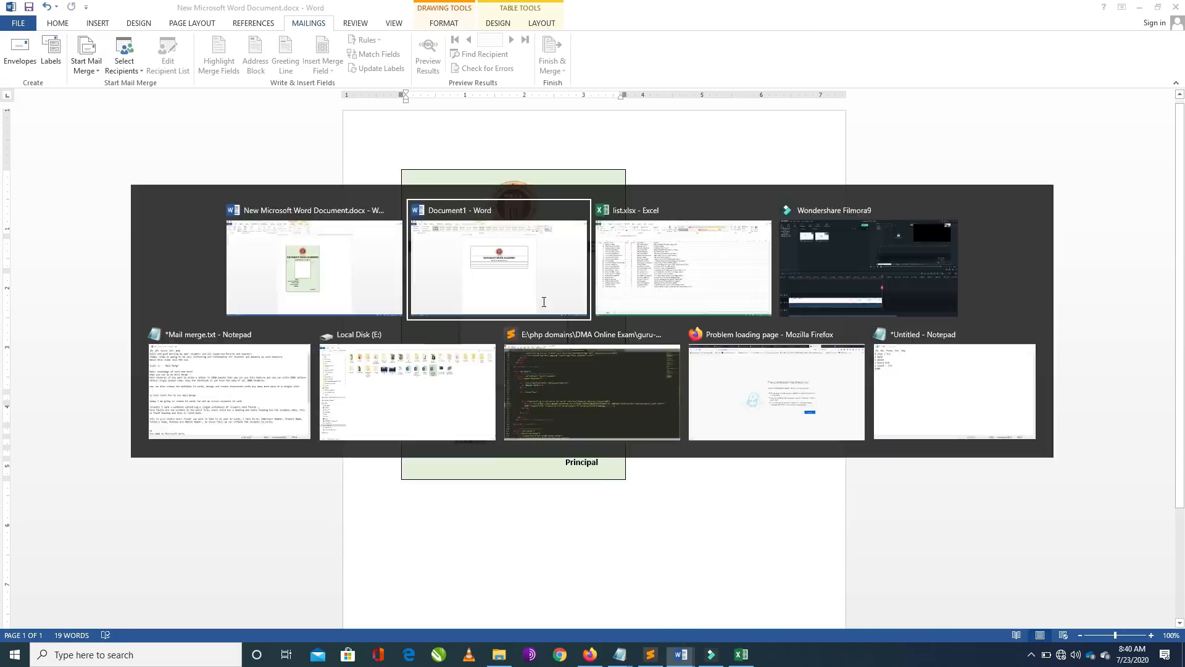
{"action": "key", "text": "alt+Tab"}
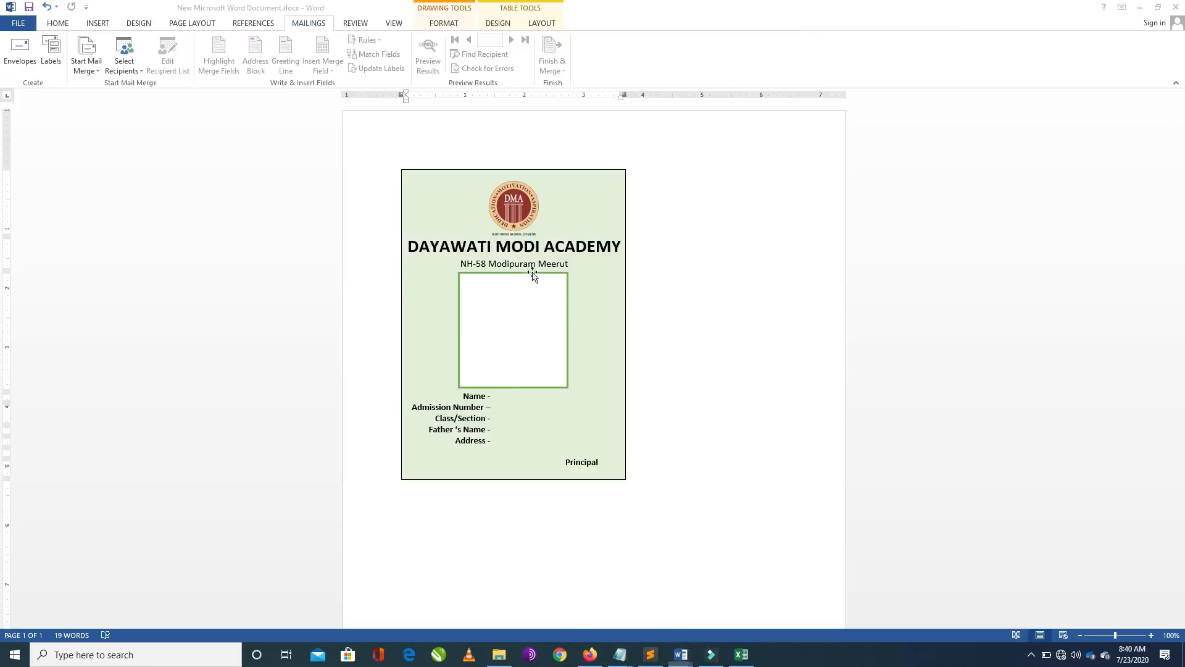
{"action": "left_click", "coordinate": [495, 290]}
{"action": "key", "text": "alt+Tab"}
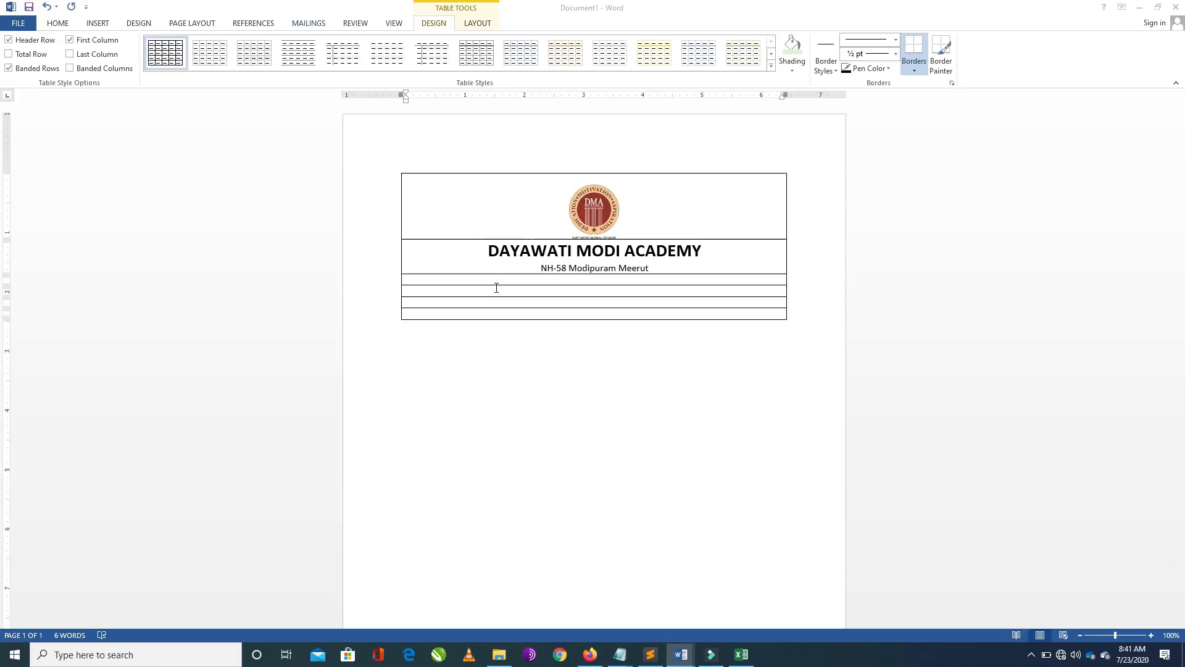
{"action": "left_click", "coordinate": [97, 23]}
{"action": "left_click", "coordinate": [194, 68]}
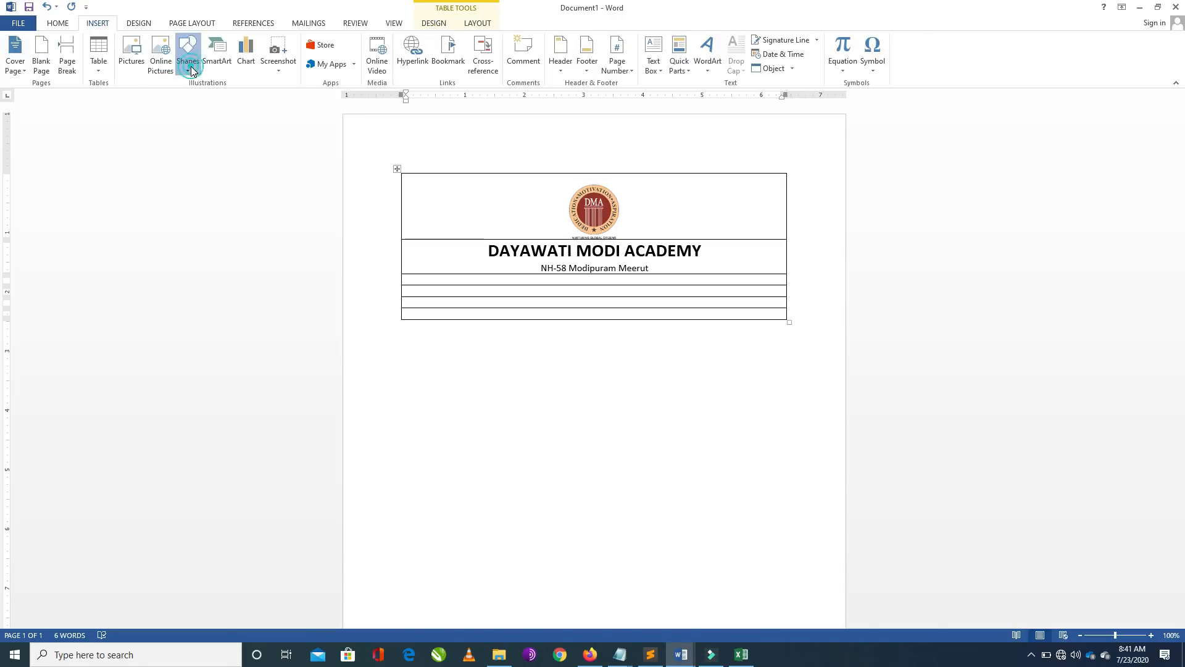
{"action": "left_click", "coordinate": [220, 98]}
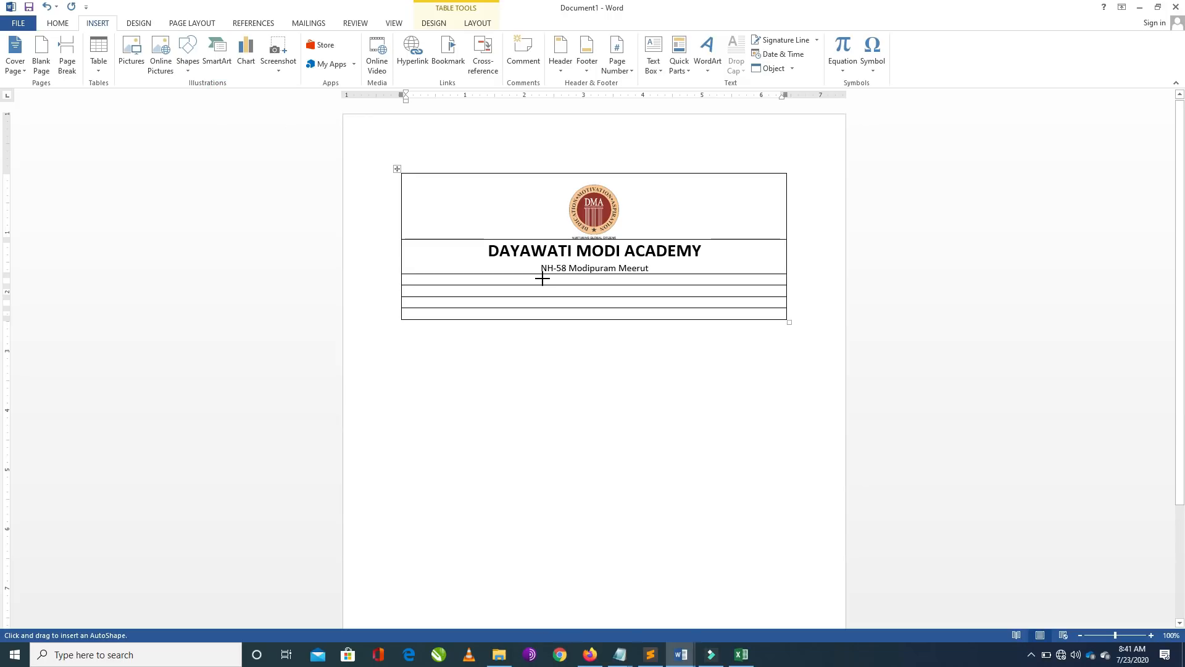
{"action": "mouse_move", "coordinate": [539, 277]}
{"action": "left_mouse_down"}
{"action": "mouse_move", "coordinate": [619, 379]}
{"action": "mouse_move", "coordinate": [648, 390]}
{"action": "left_mouse_up"}
Narrow the table to about 3.84" to fit the academy heading and shrink the rectangle to about 1.54" high by 1.42" wide.
{"action": "left_click", "coordinate": [779, 314]}
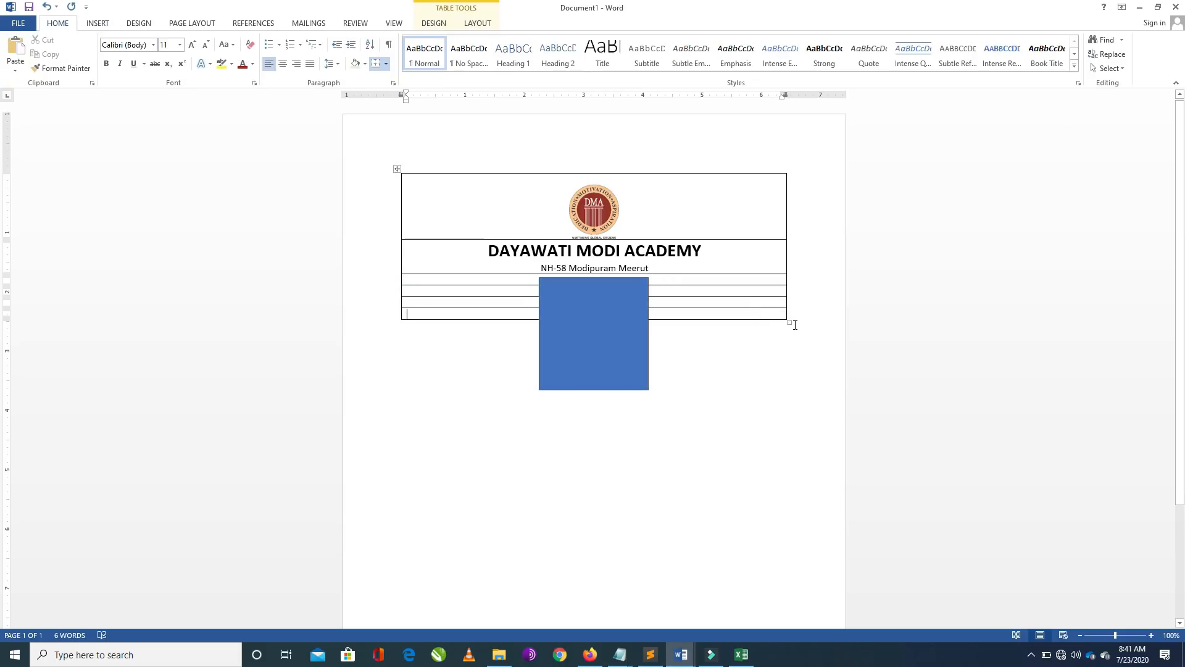
{"action": "left_click_drag", "start_coordinate": [792, 325], "coordinate": [629, 345]}
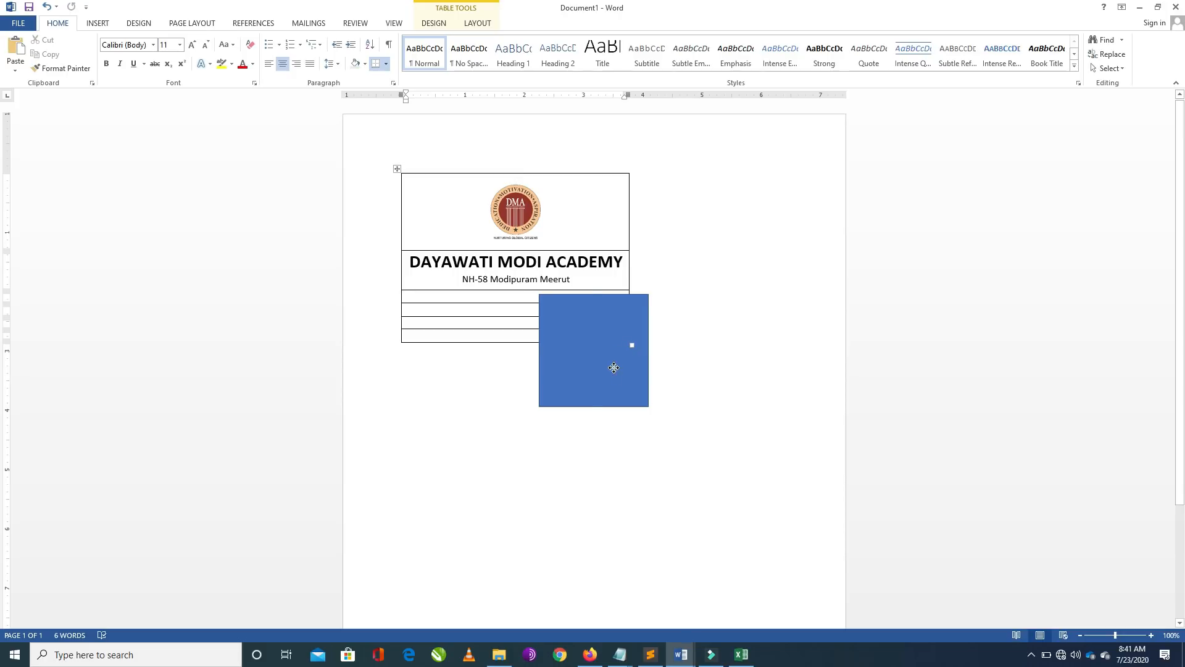
{"action": "left_click", "coordinate": [614, 369]}
{"action": "left_click_drag", "start_coordinate": [648, 407], "coordinate": [623, 386]}
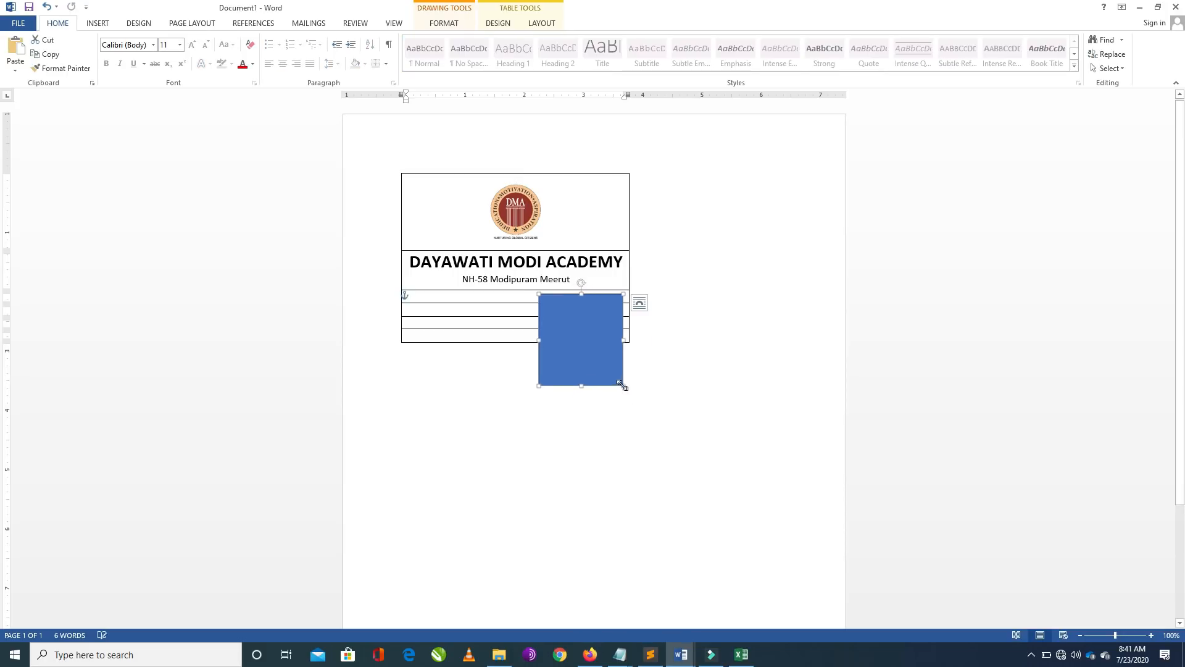
Enlarge the table's third row with blank lines and move the rectangle into its middle, leaving no surplus blank line.
{"action": "left_click", "coordinate": [495, 299]}
{"action": "left_click", "coordinate": [509, 298]}
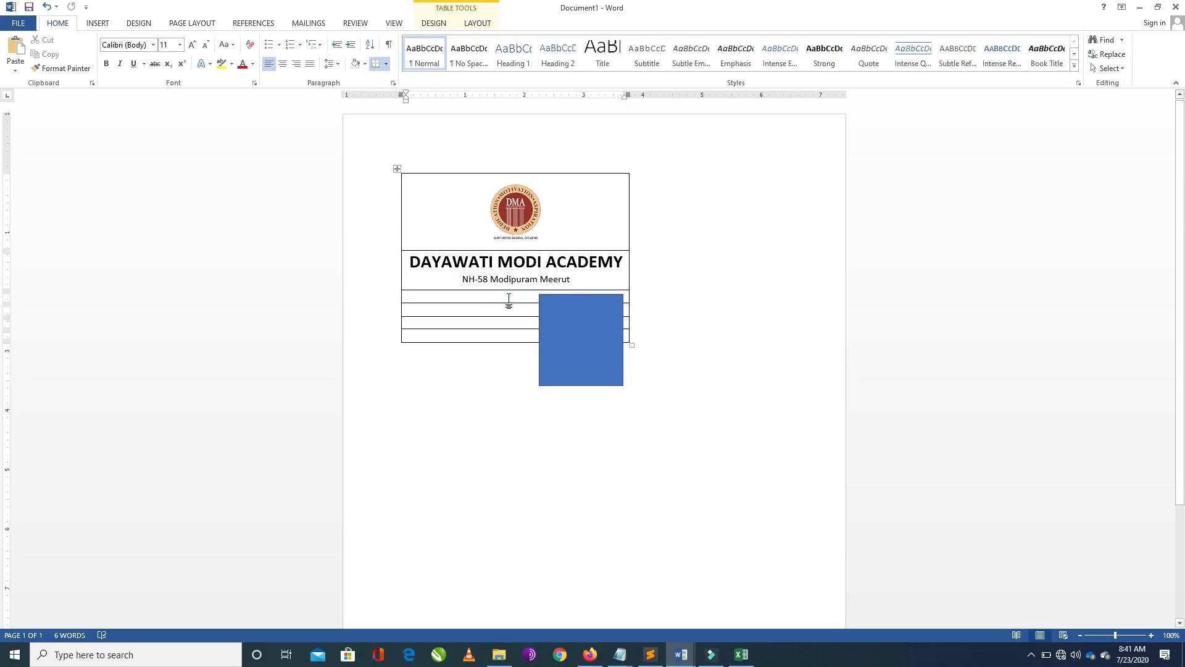
{"action": "key", "text": "Return"}
{"action": "key", "text": "Return"}
{"action": "key", "text": "Return"}
{"action": "key", "text": "Return"}
{"action": "key", "text": "Return"}
{"action": "key", "text": "Return"}
{"action": "key", "text": "Return"}
{"action": "key", "text": "Return"}
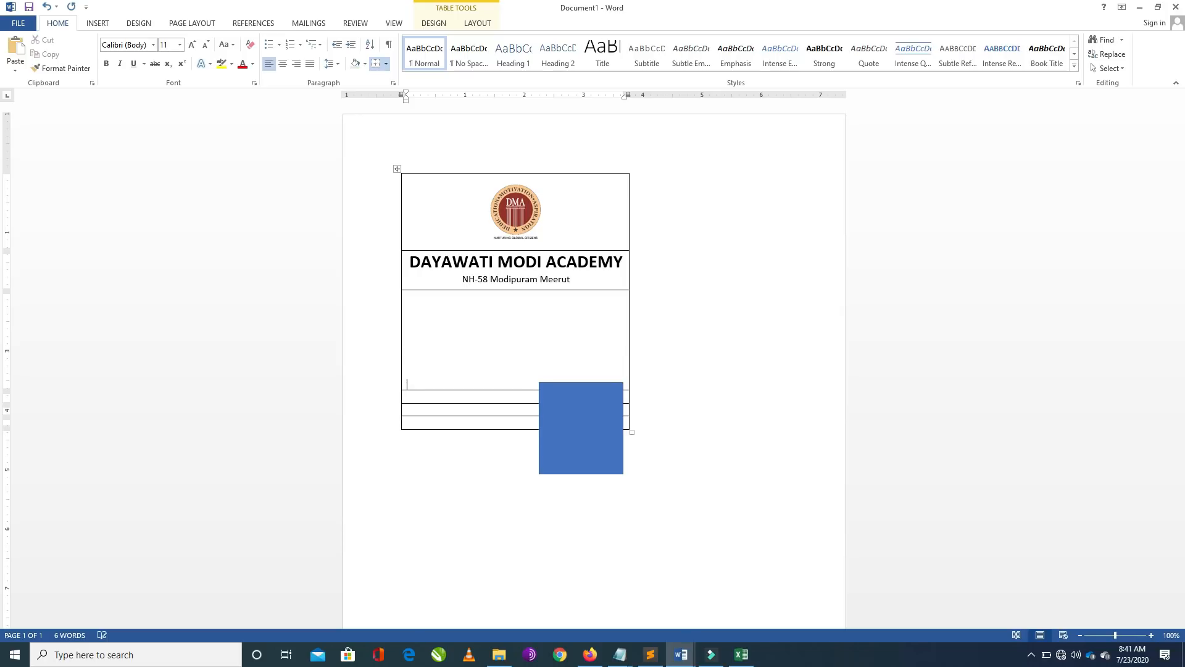
{"action": "left_click_drag", "start_coordinate": [591, 431], "coordinate": [522, 328]}
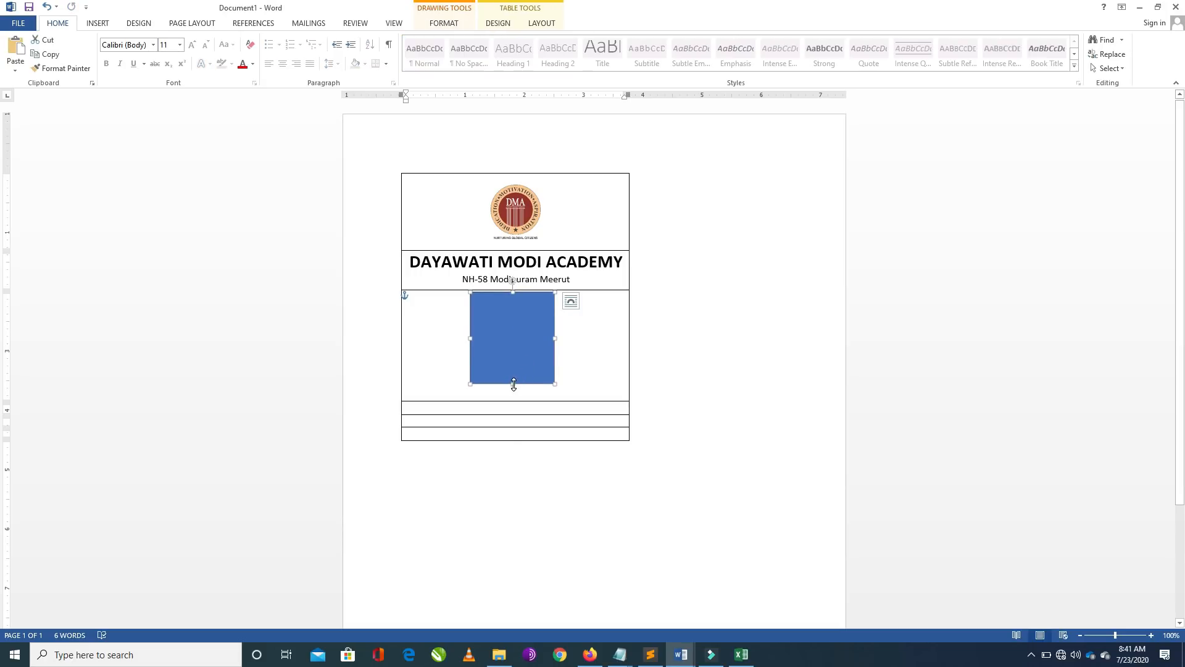
{"action": "left_click", "coordinate": [515, 394]}
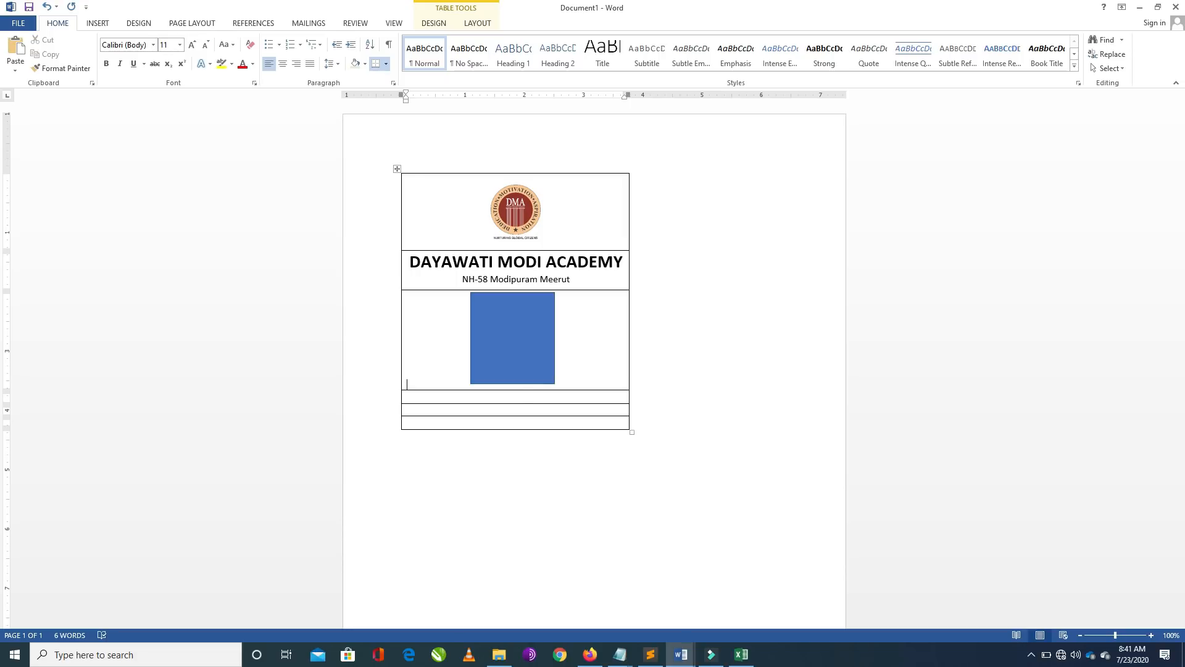
Apply the preset shape style with white fill and thin green outline to the photo rectangle.
{"action": "left_click", "coordinate": [526, 363]}
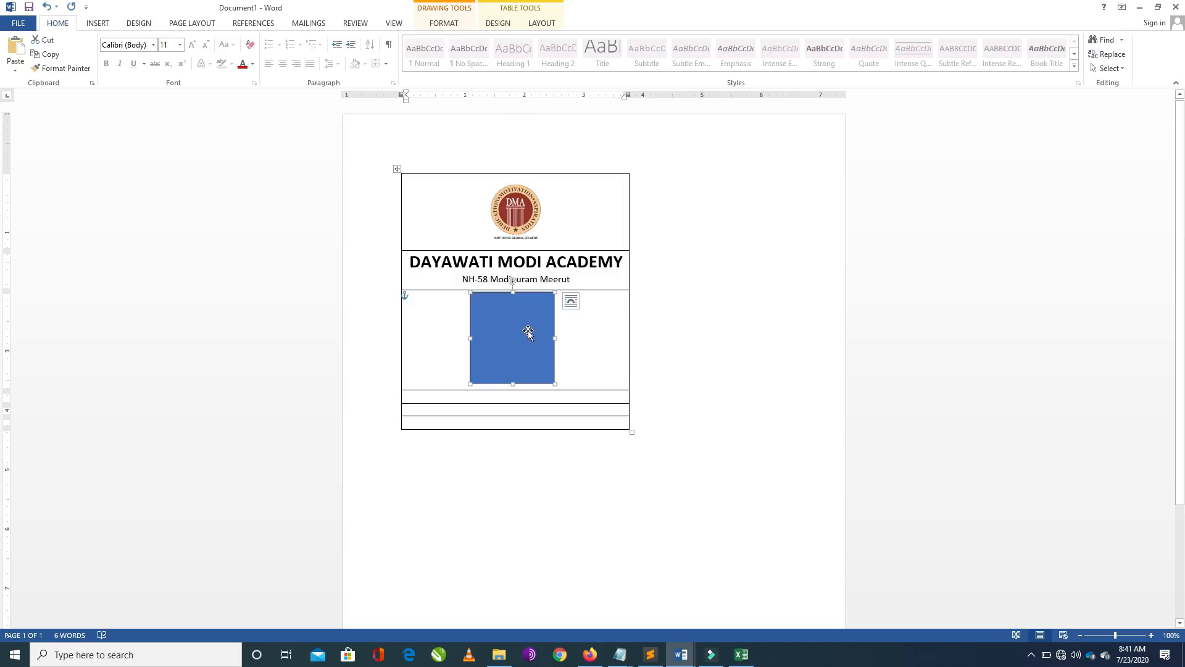
{"action": "left_click", "coordinate": [510, 25]}
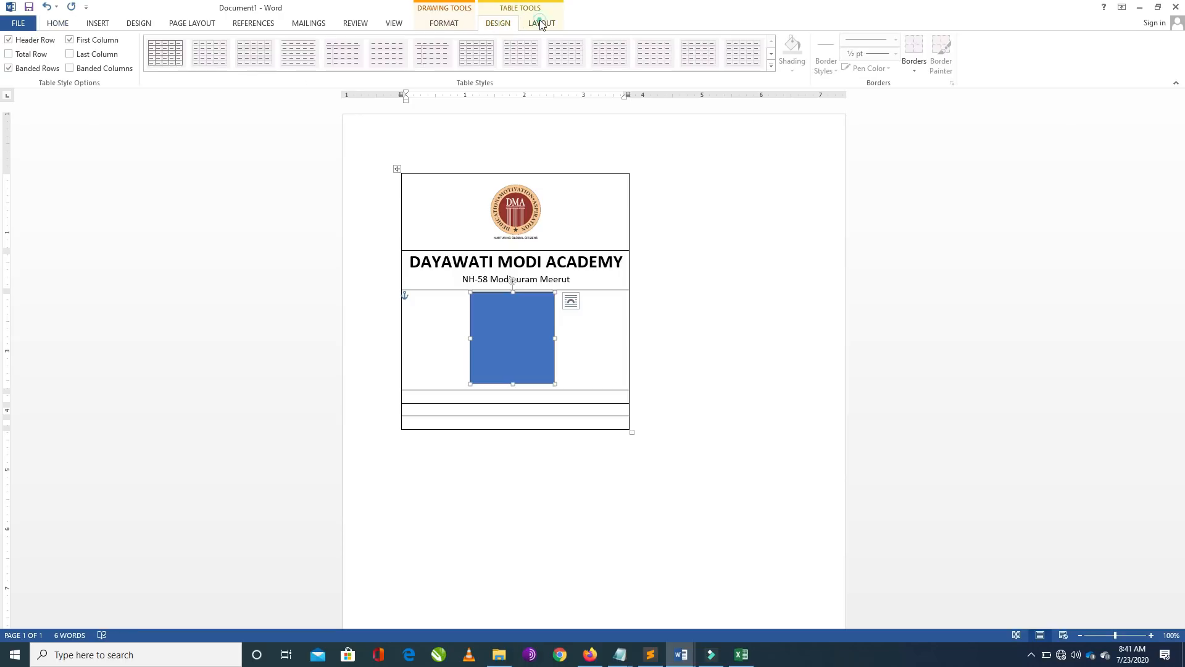
{"action": "left_click", "coordinate": [541, 22]}
{"action": "left_click", "coordinate": [502, 23]}
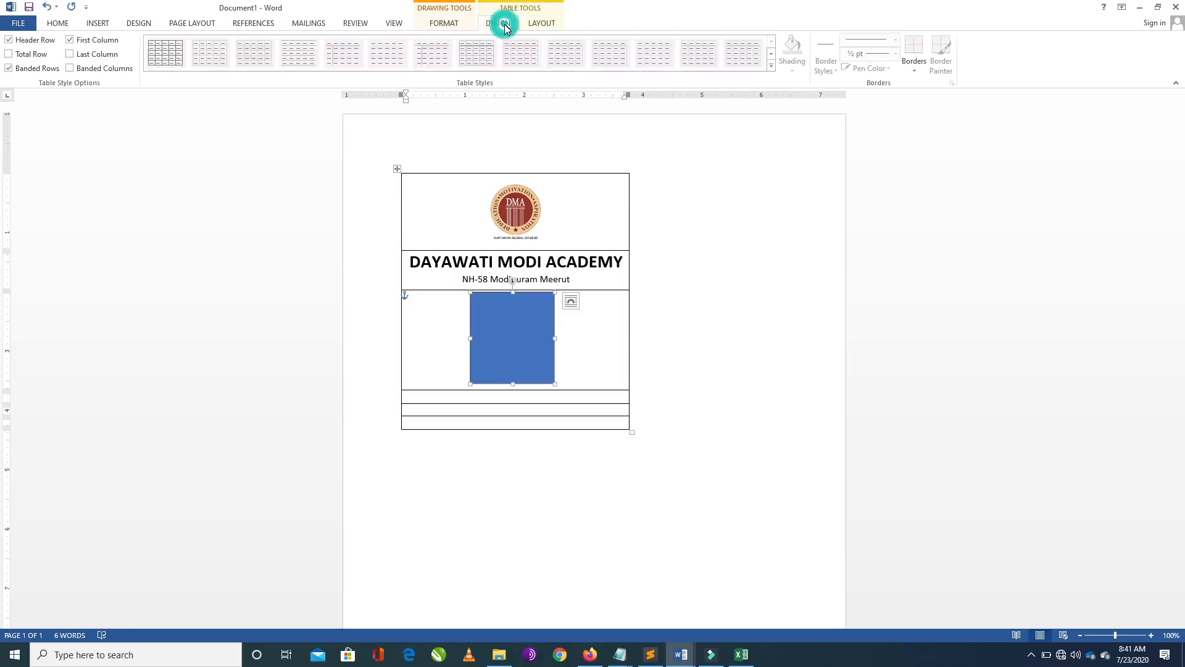
{"action": "double_click", "coordinate": [495, 321]}
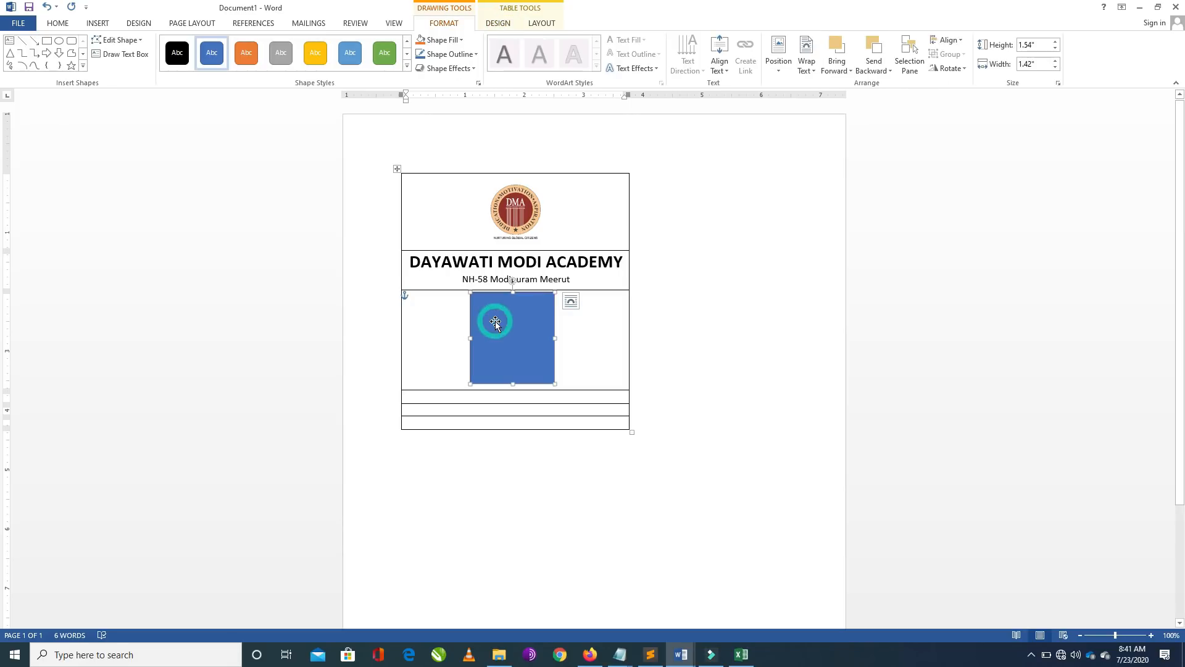
{"action": "left_click", "coordinate": [407, 66]}
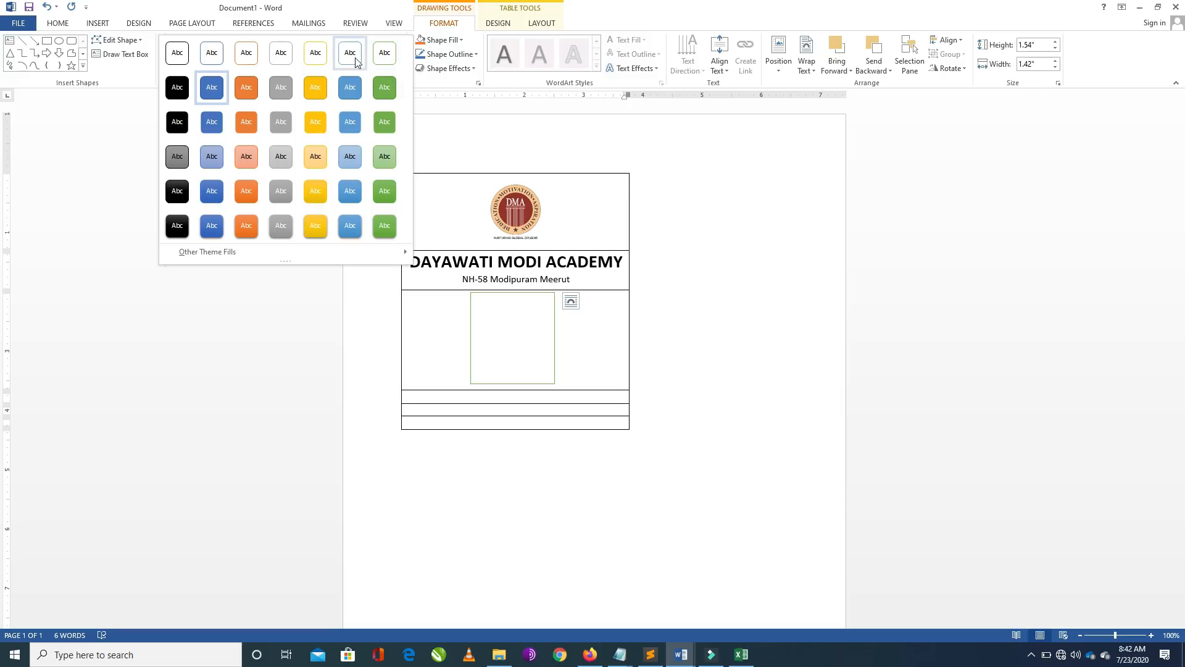
{"action": "left_click", "coordinate": [519, 327]}
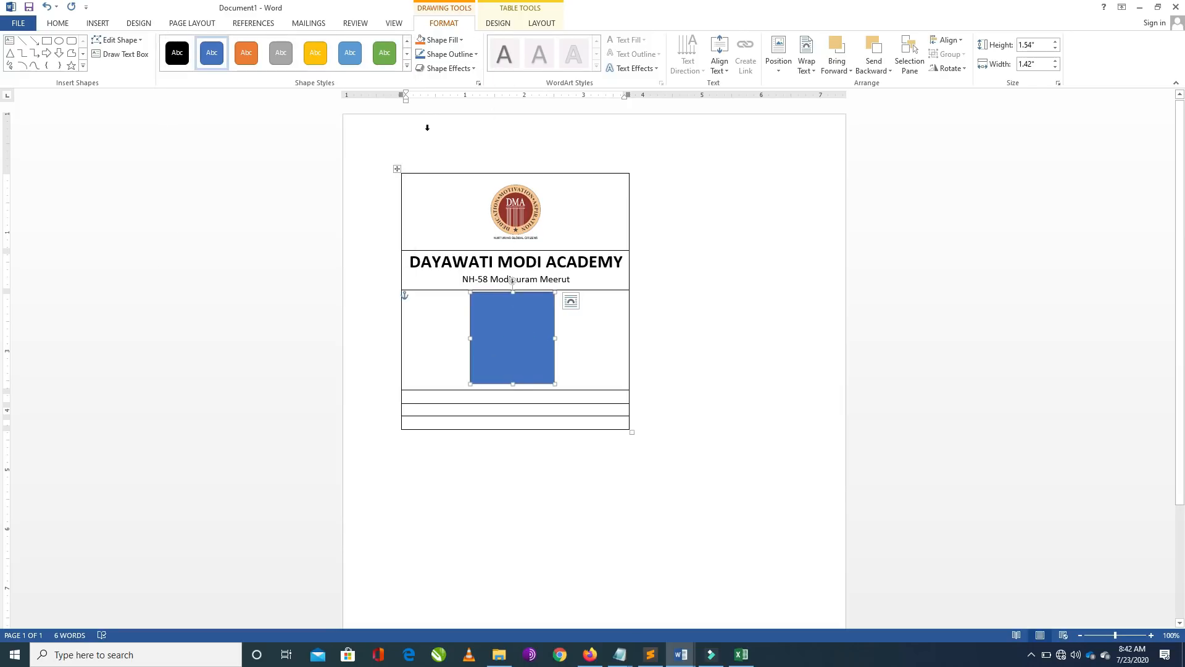
{"action": "left_click", "coordinate": [449, 26]}
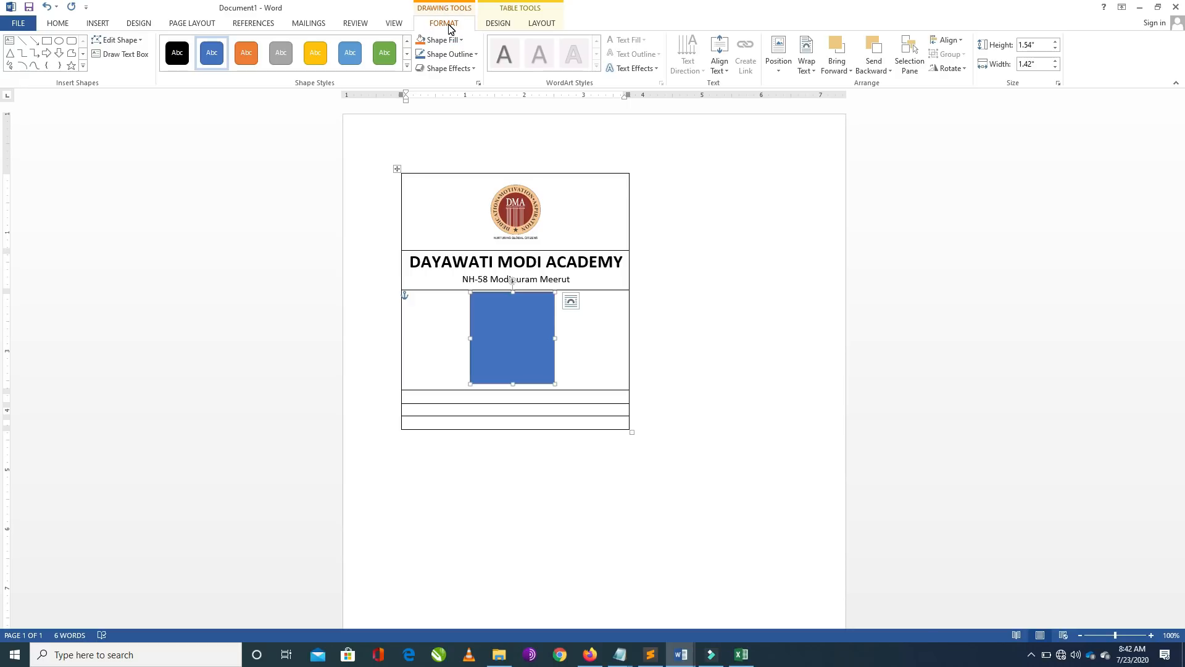
{"action": "left_click", "coordinate": [408, 69]}
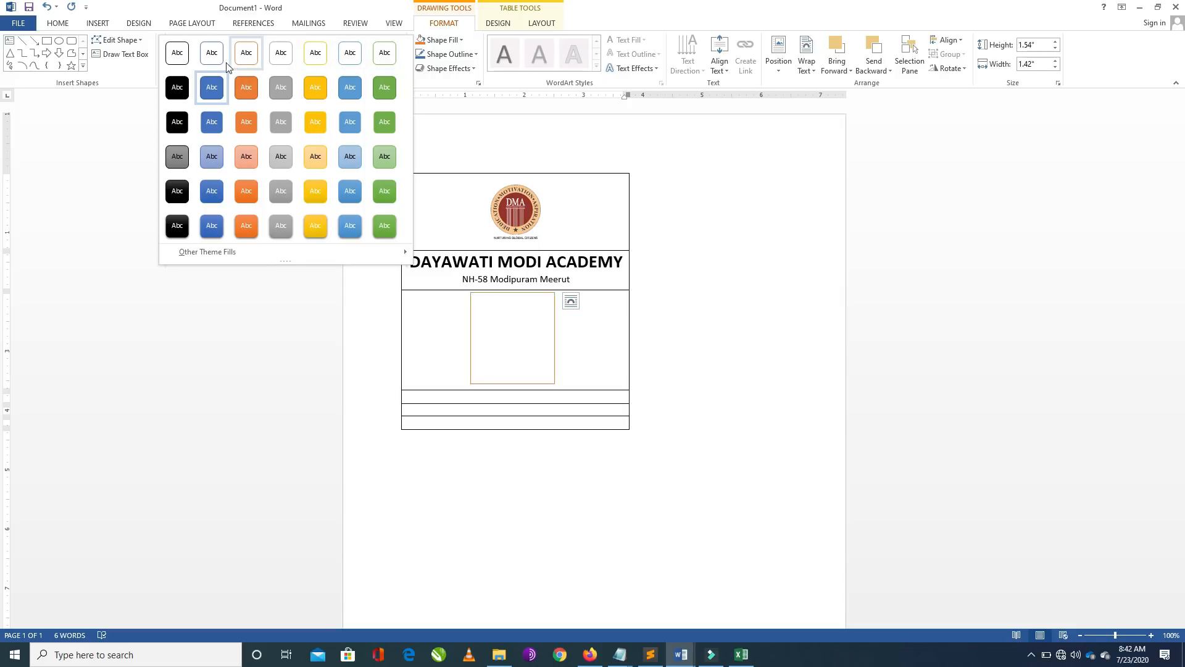
{"action": "left_click", "coordinate": [384, 55]}
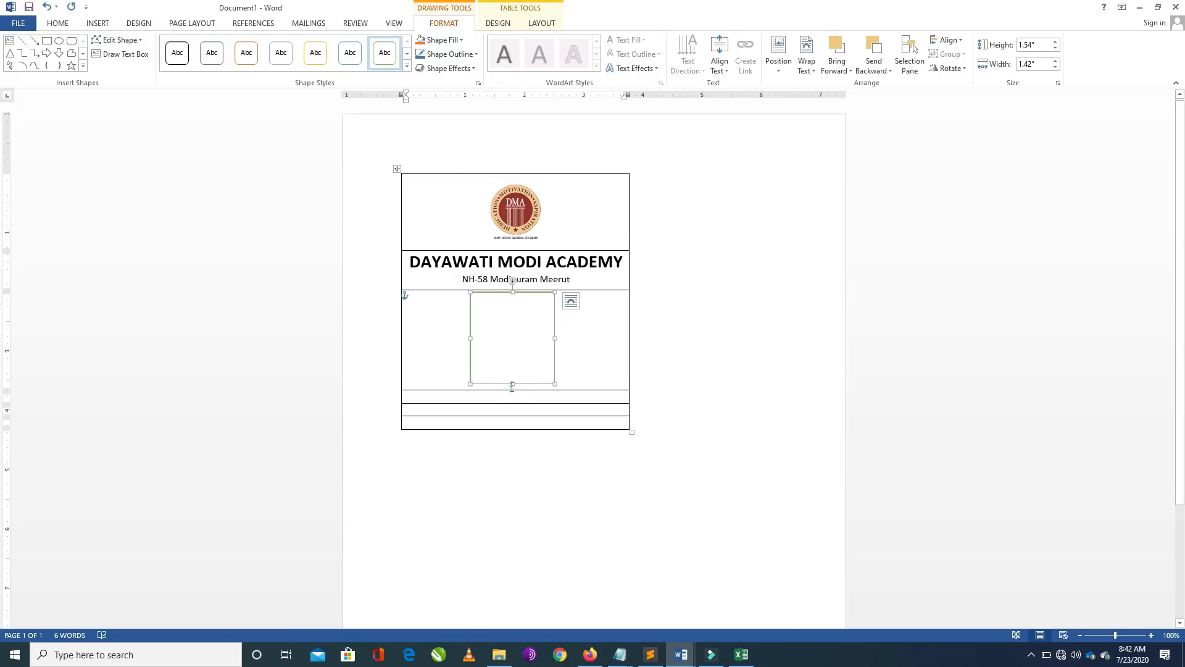
{"action": "left_click_drag", "start_coordinate": [512, 386], "coordinate": [513, 394]}
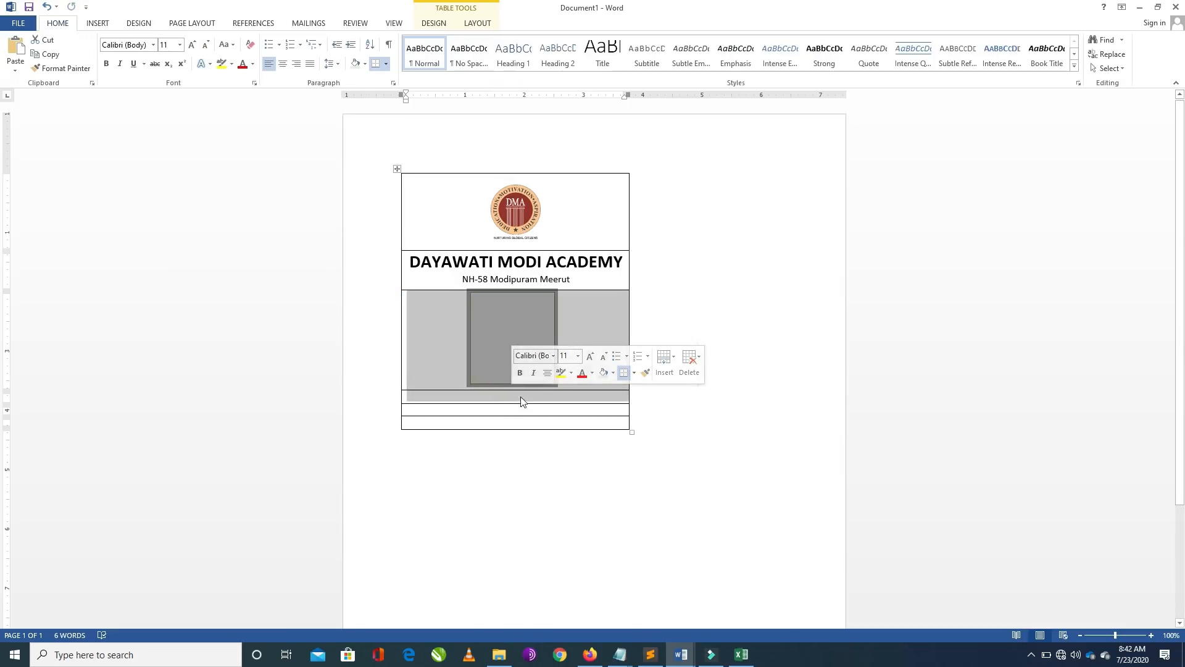
Draw a vertical border that splits the first five rows below the photo row into two columns.
{"action": "left_click", "coordinate": [521, 397]}
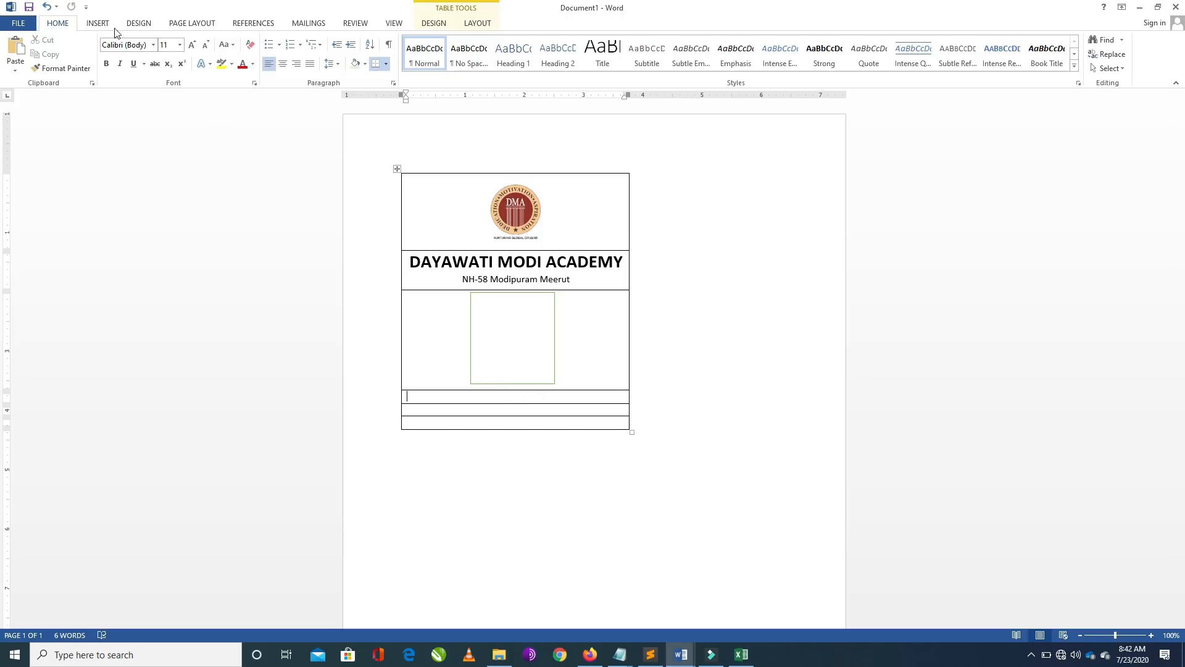
{"action": "left_click", "coordinate": [97, 24]}
{"action": "left_click", "coordinate": [99, 59]}
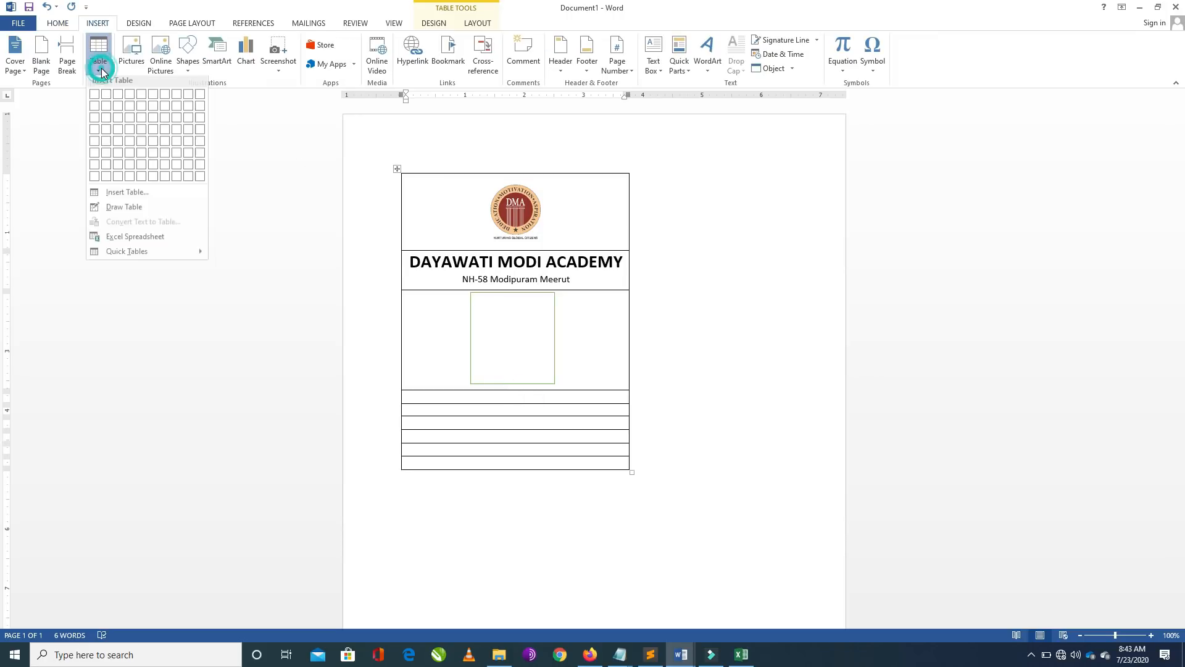
{"action": "left_click", "coordinate": [120, 211]}
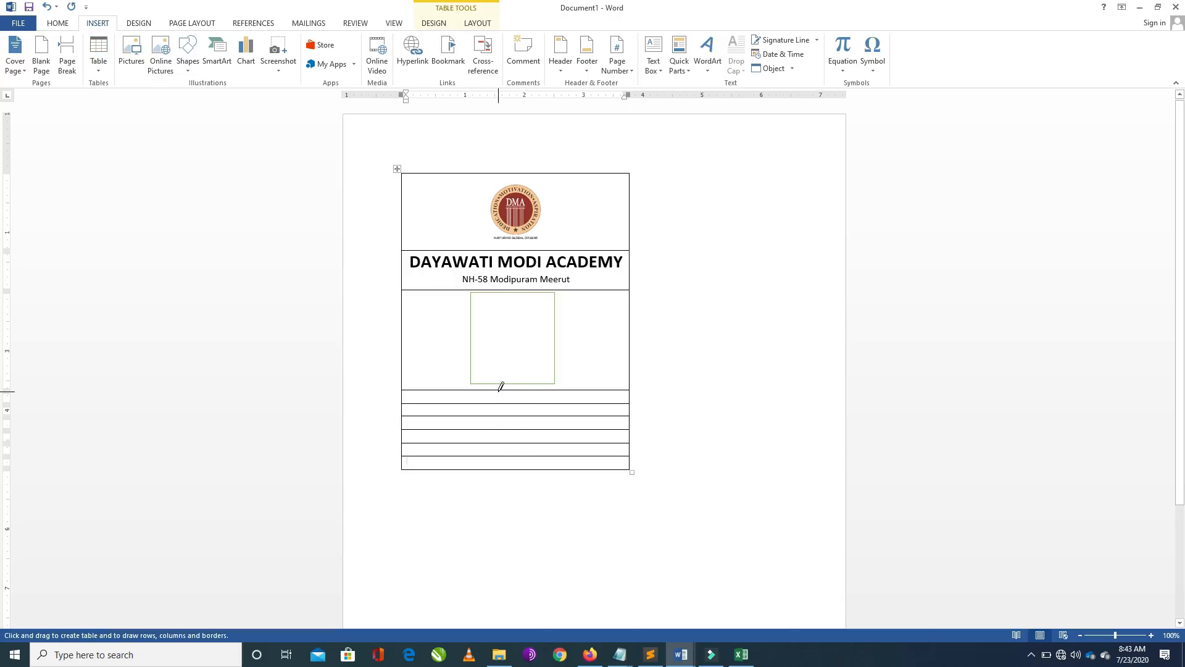
{"action": "left_click_drag", "start_coordinate": [500, 390], "coordinate": [499, 442]}
{"action": "left_click", "coordinate": [247, 313]}
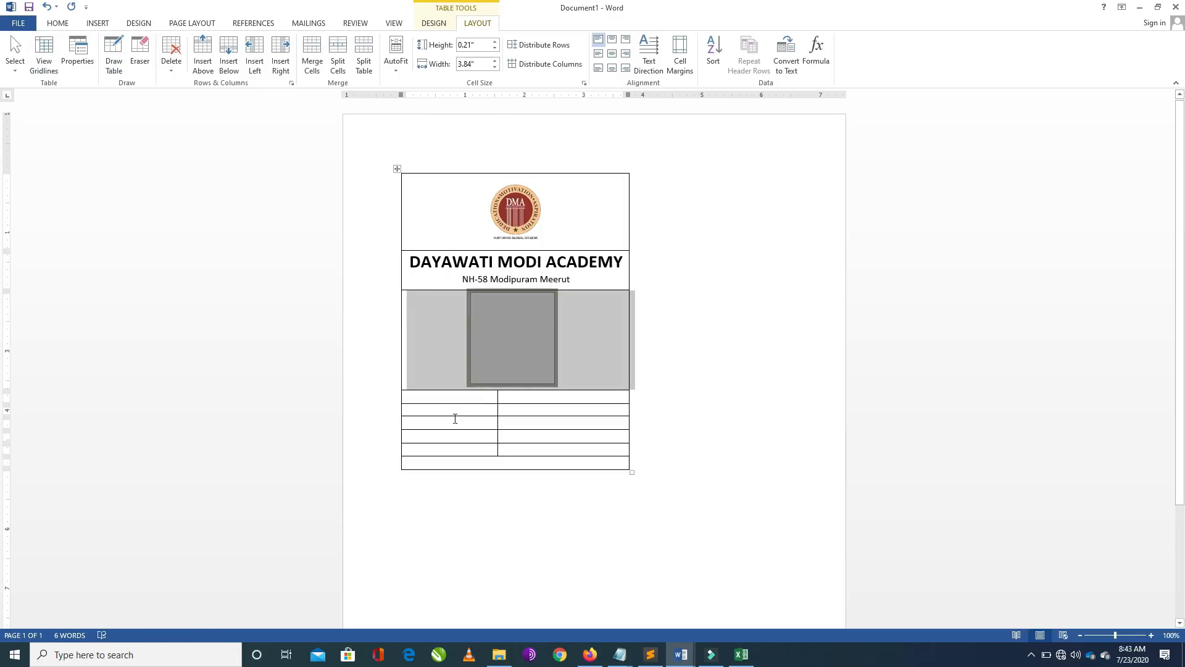
Enter the labels "Name", "Adm. No" and "Class/Section" in the first three cells of the label column.
{"action": "left_click", "coordinate": [453, 400]}
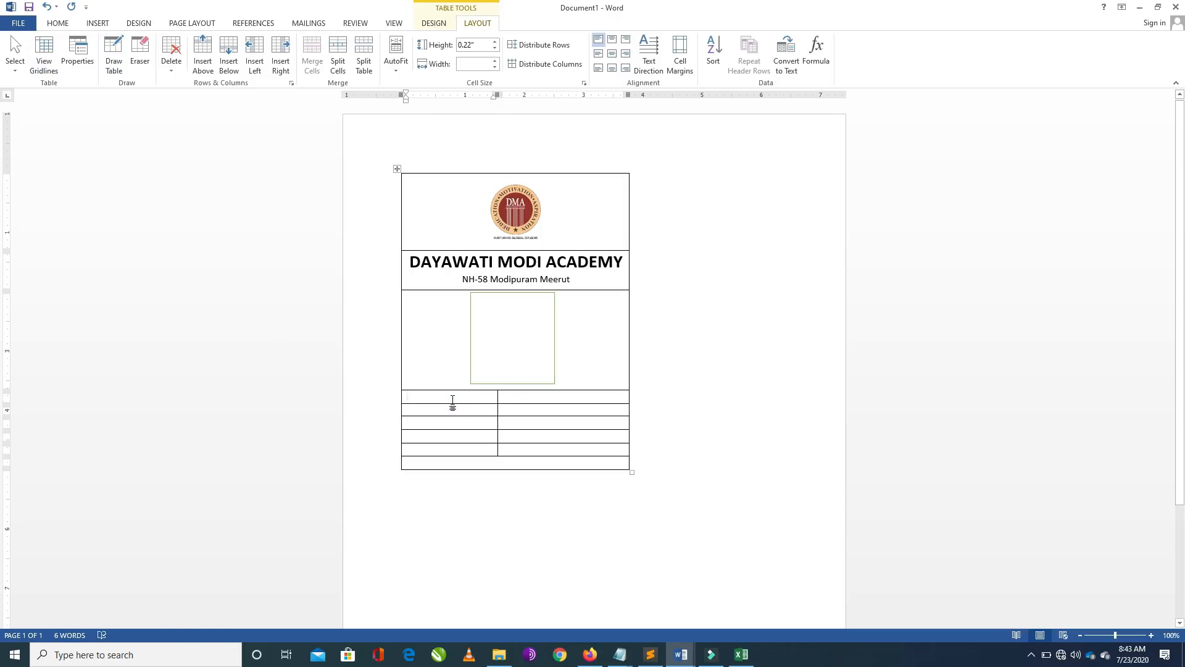
{"action": "type", "text": "Name"}
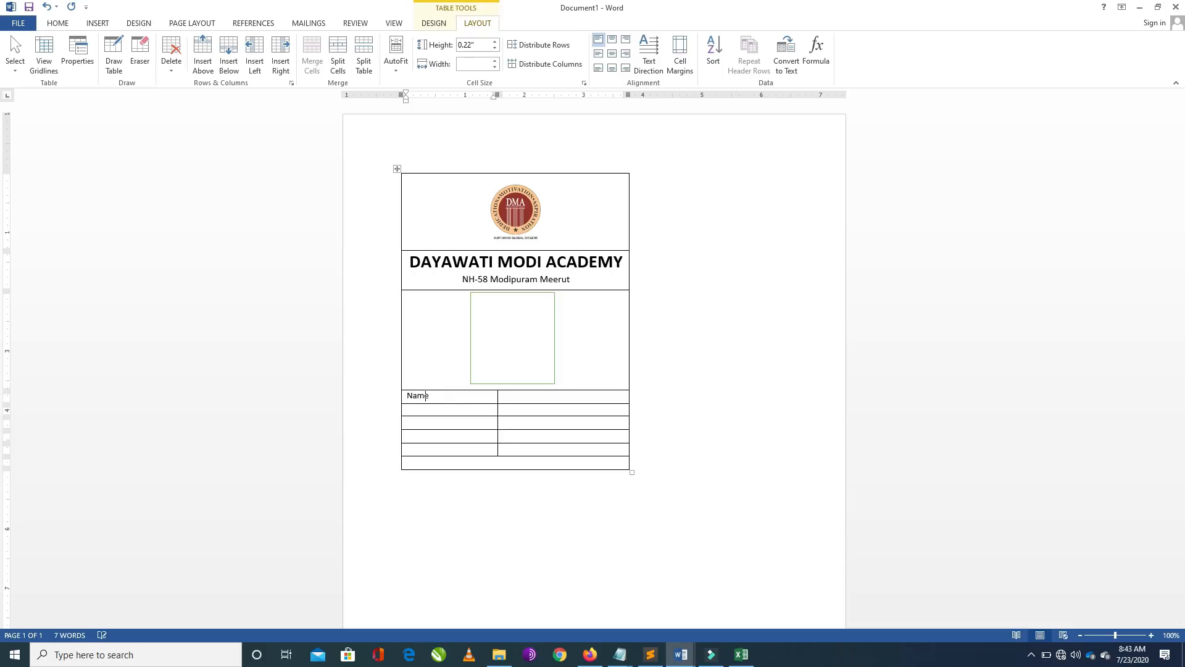
{"action": "left_click", "coordinate": [465, 410]}
{"action": "type", "text": "Ad"}
{"action": "key", "text": "BackSpace"}
{"action": "key", "text": "BackSpace"}
{"action": "left_click", "coordinate": [463, 423]}
{"action": "type", "text": "Cla"}
Enter the labels "Father's Name" and "Address" in the remaining two cells of the label column.
{"action": "left_click", "coordinate": [455, 439]}
{"action": "type", "text": "Fathers's"}
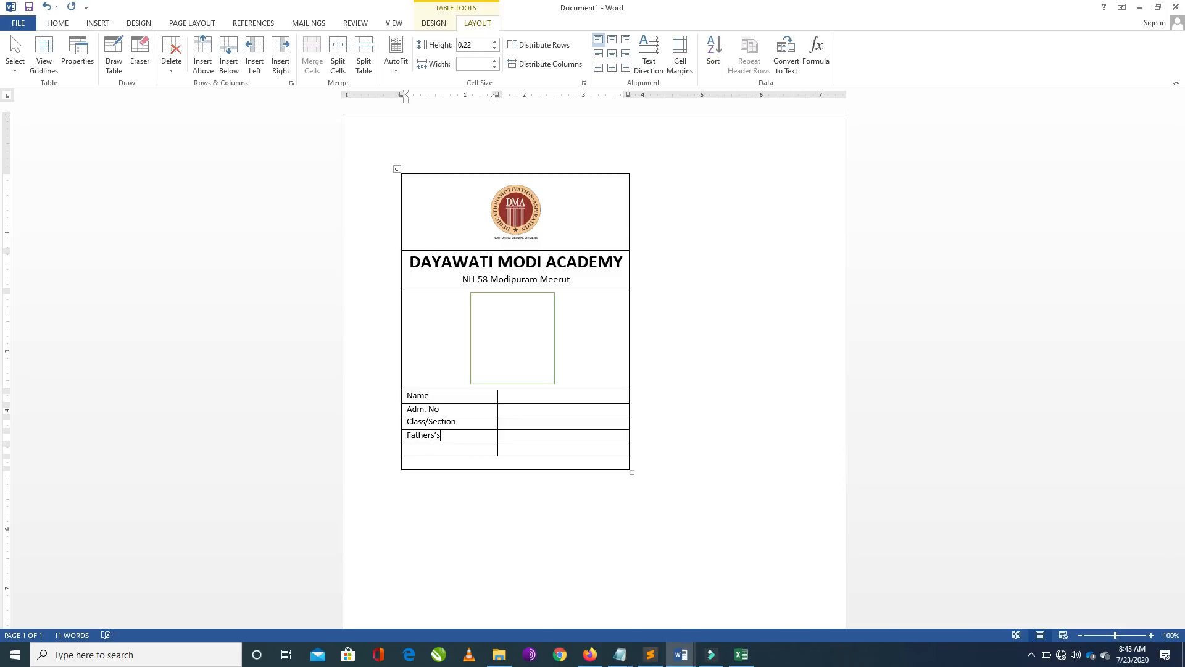
{"action": "key", "text": "BackSpace"}
{"action": "key", "text": "BackSpace"}
{"action": "key", "text": "BackSpace"}
{"action": "type", "text": "'s Name"}
{"action": "left_click", "coordinate": [456, 450]}
{"action": "type", "text": "Address"}
Right-align the five field labels from "Name" to "Address" in the label column.
{"action": "left_click", "coordinate": [477, 449]}
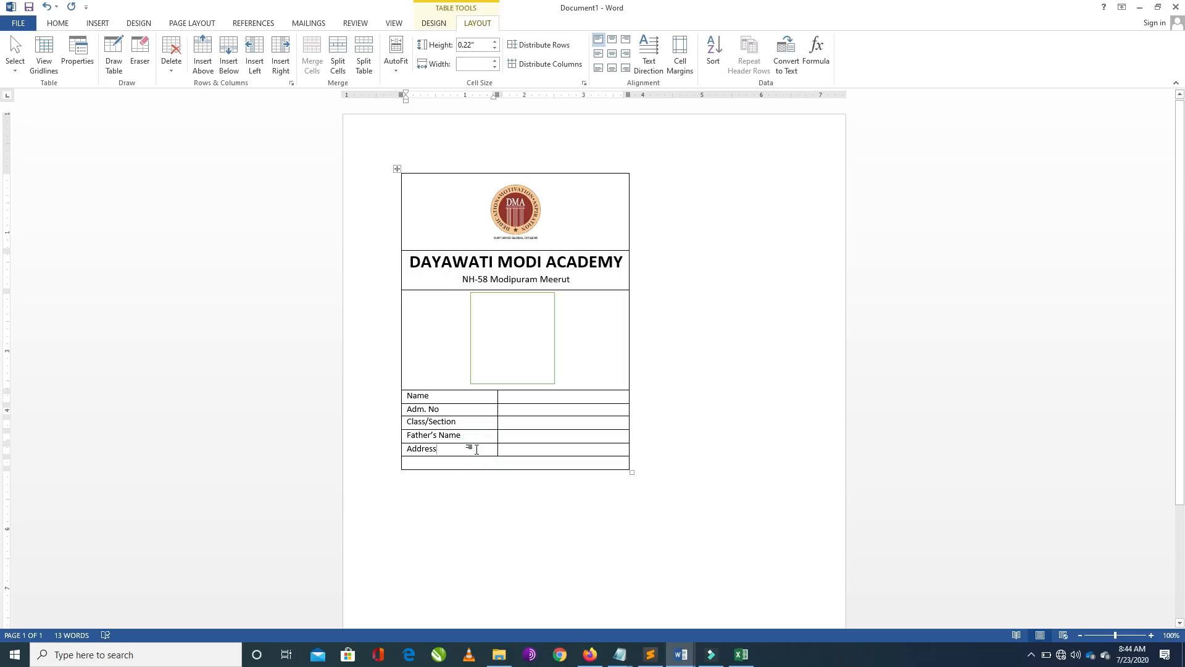
{"action": "left_click", "coordinate": [404, 396], "text": "shift"}
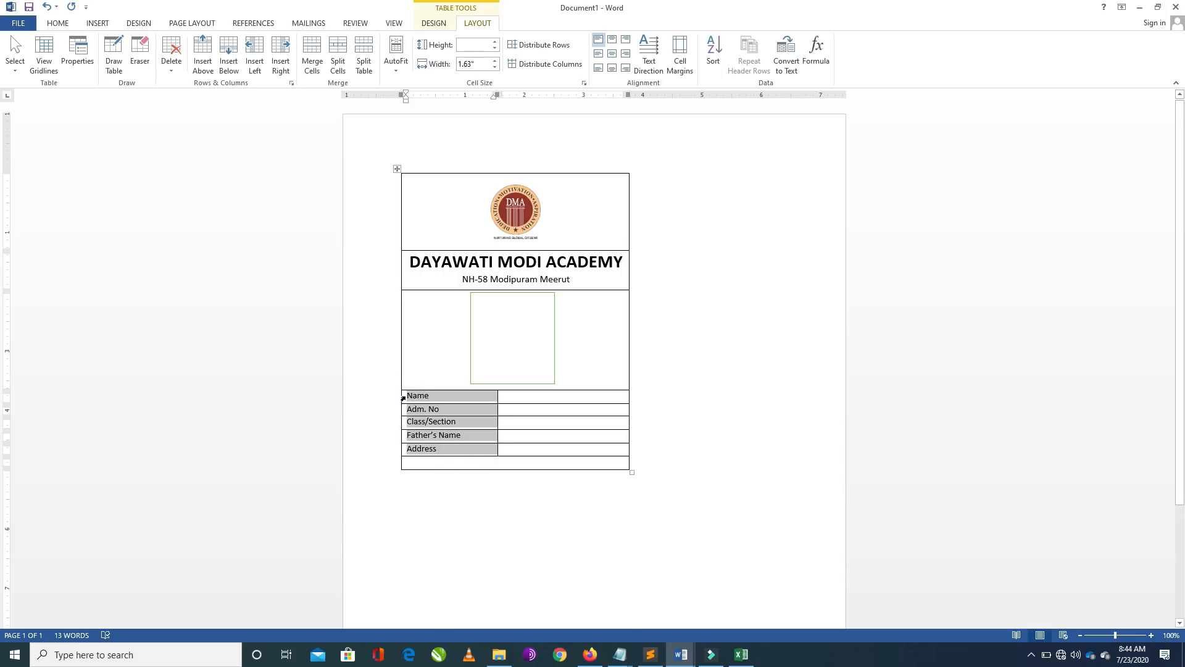
{"action": "left_click", "coordinate": [403, 398]}
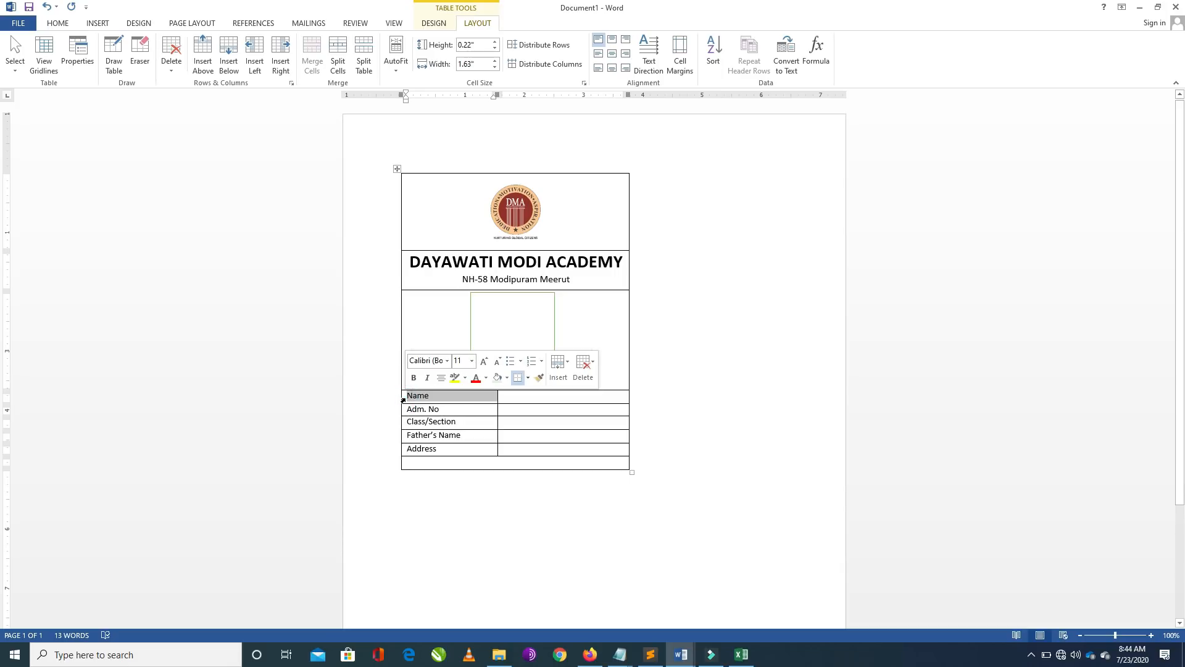
{"action": "left_click", "coordinate": [447, 450], "text": "shift"}
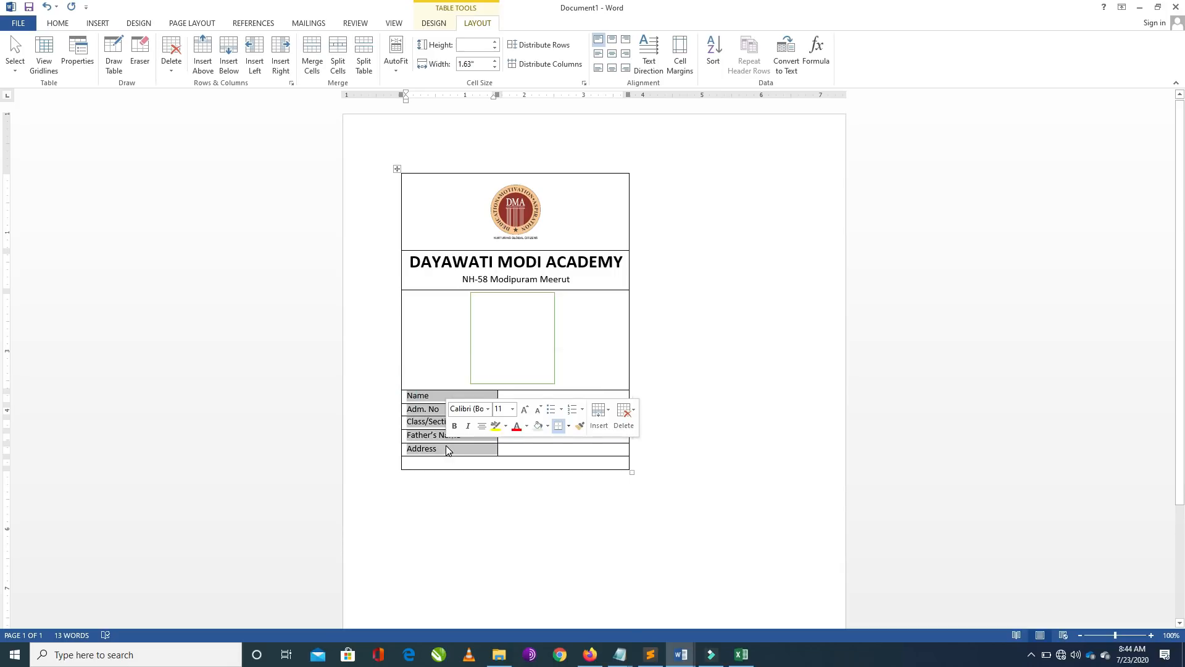
{"action": "left_click", "coordinate": [405, 395]}
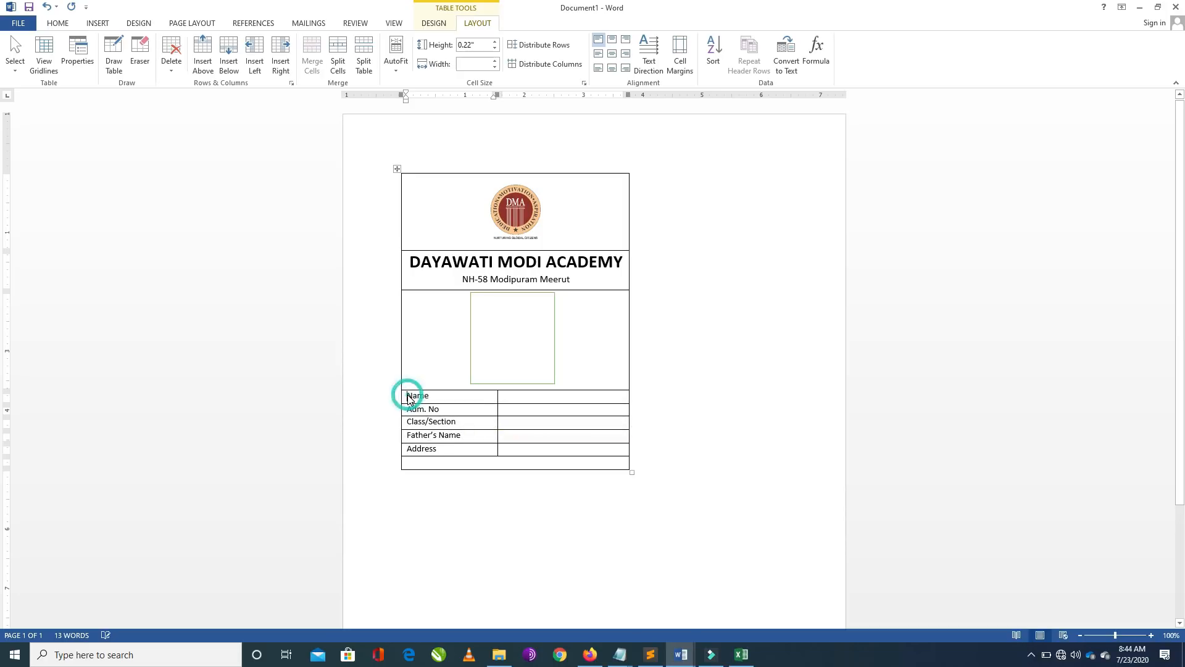
{"action": "left_click", "coordinate": [448, 450], "text": "shift"}
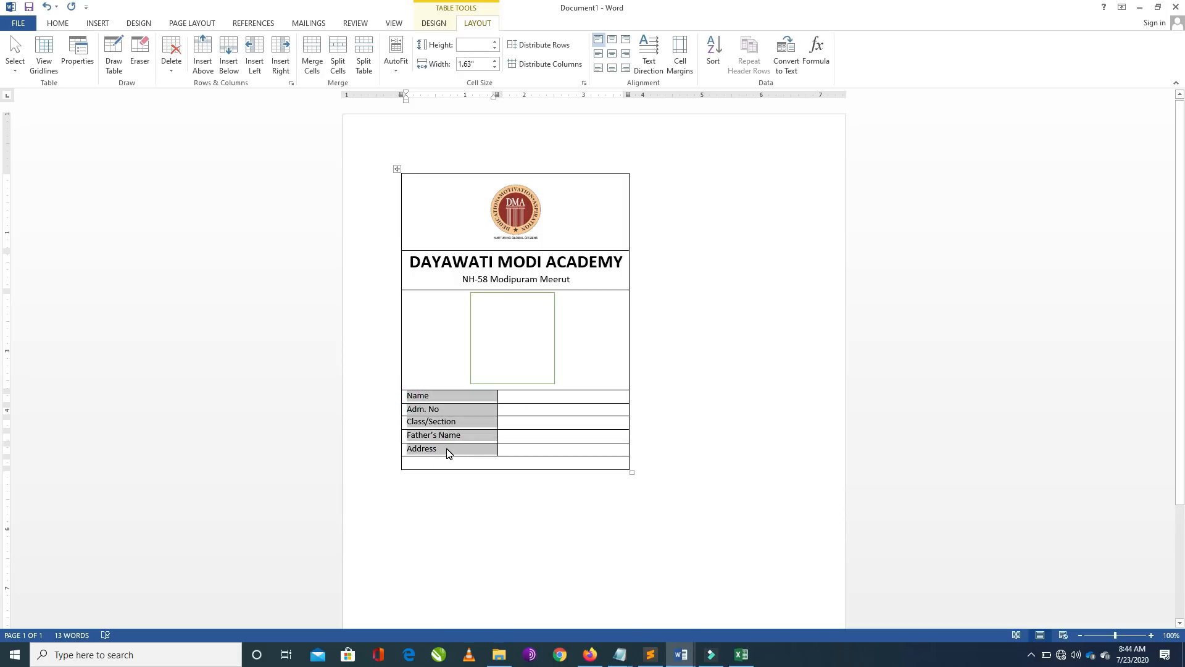
{"action": "key", "text": "ctrl+r"}
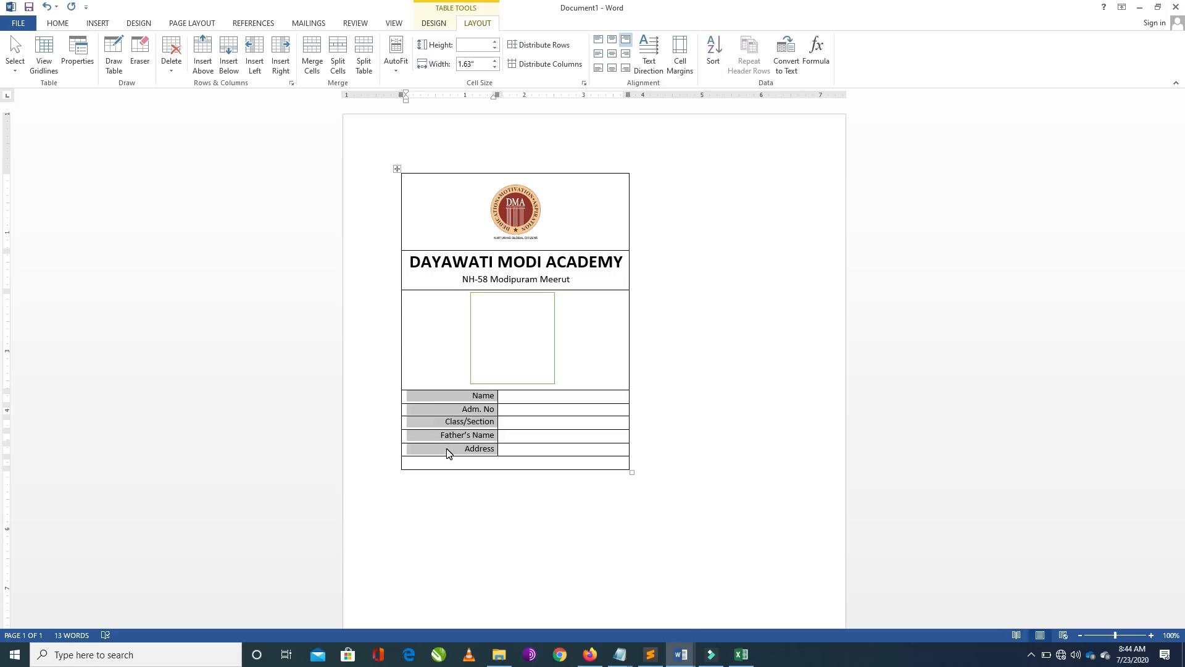
{"action": "left_click", "coordinate": [521, 397]}
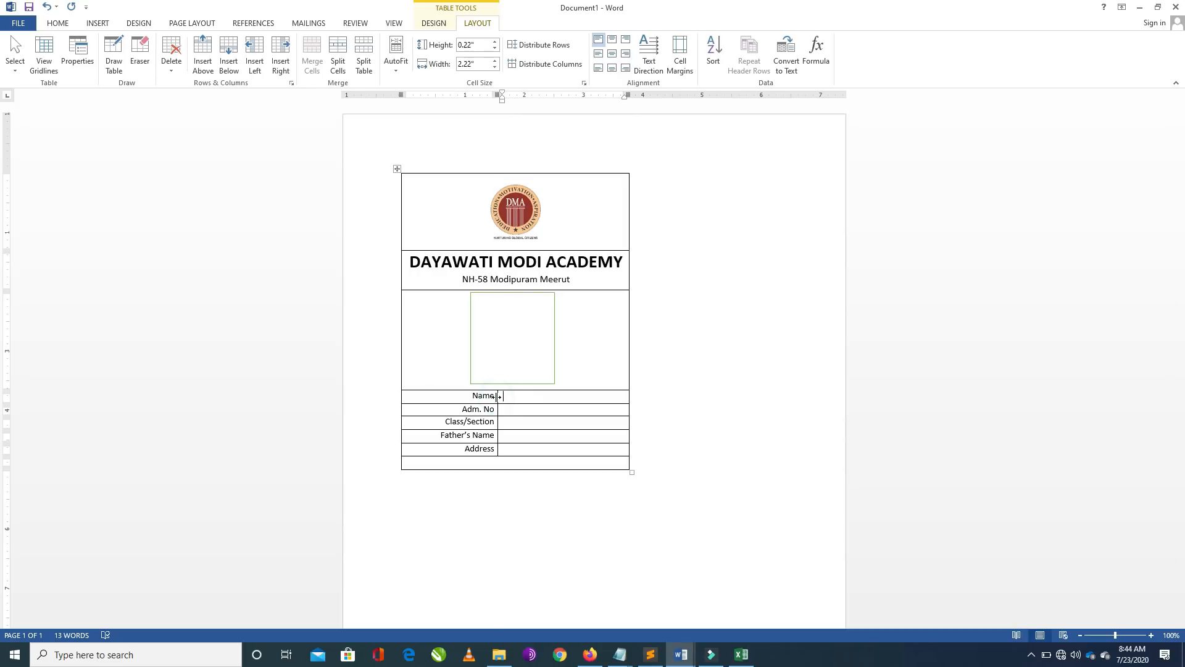
{"action": "left_click", "coordinate": [511, 397]}
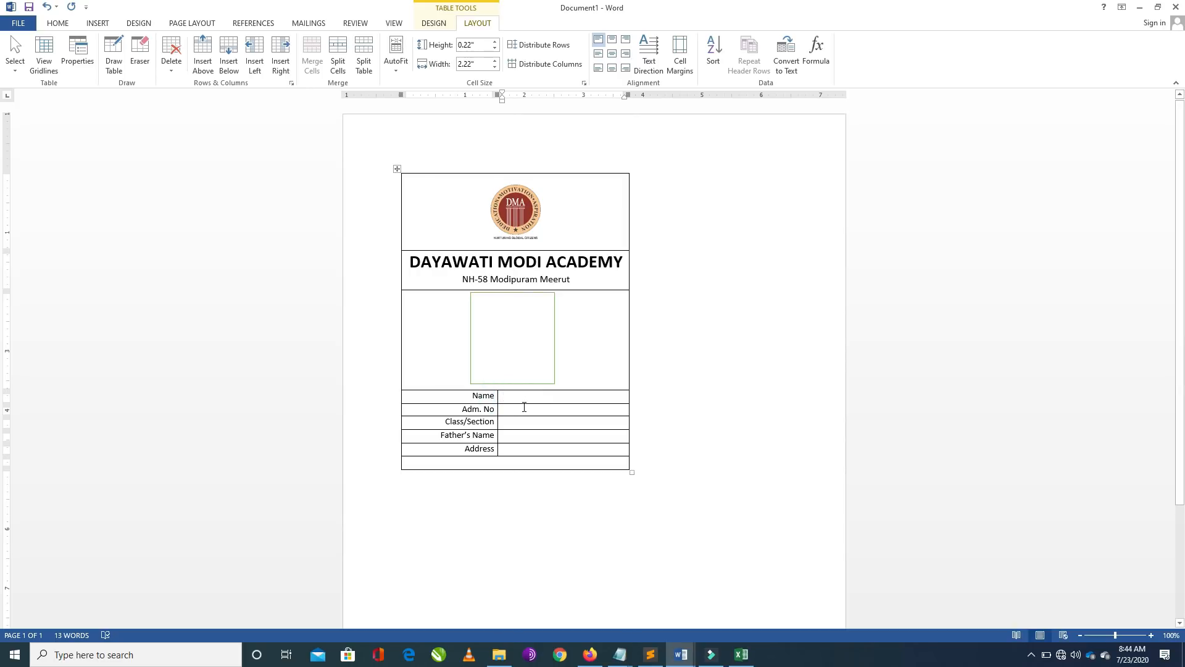
{"action": "left_click", "coordinate": [524, 407]}
{"action": "left_click", "coordinate": [529, 424]}
{"action": "left_click", "coordinate": [523, 434]}
{"action": "left_click", "coordinate": [517, 449]}
Enter "Principal" toward the right end of the last table row.
{"action": "left_click", "coordinate": [594, 464]}
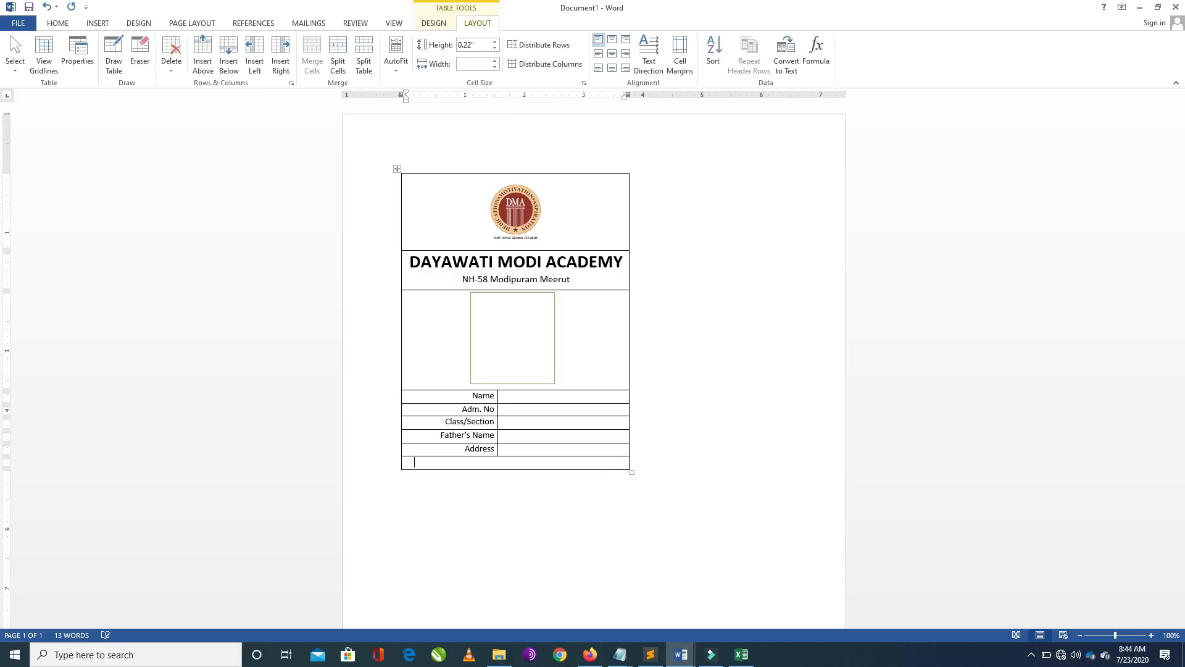
{"action": "key", "text": "ctrl+e"}
{"action": "type", "text": "Principal"}
{"action": "left_click", "coordinate": [519, 463]}
Remove all borders from the whole card table and apply only outside borders around it.
{"action": "left_click", "coordinate": [372, 197]}
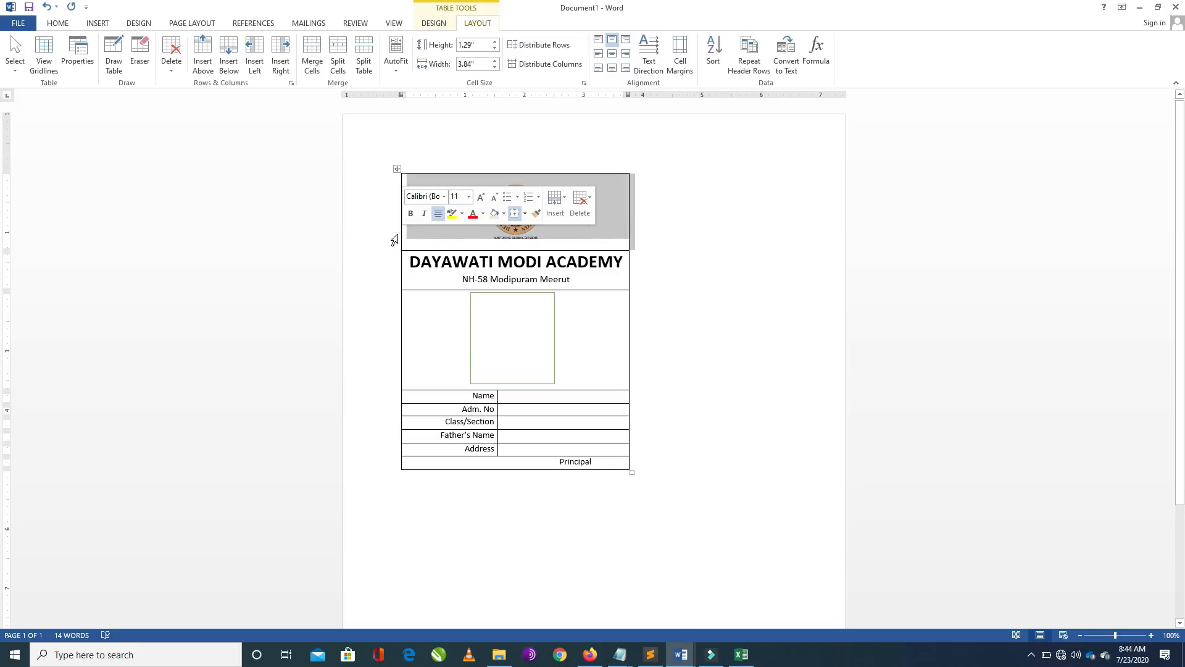
{"action": "left_click", "coordinate": [397, 169]}
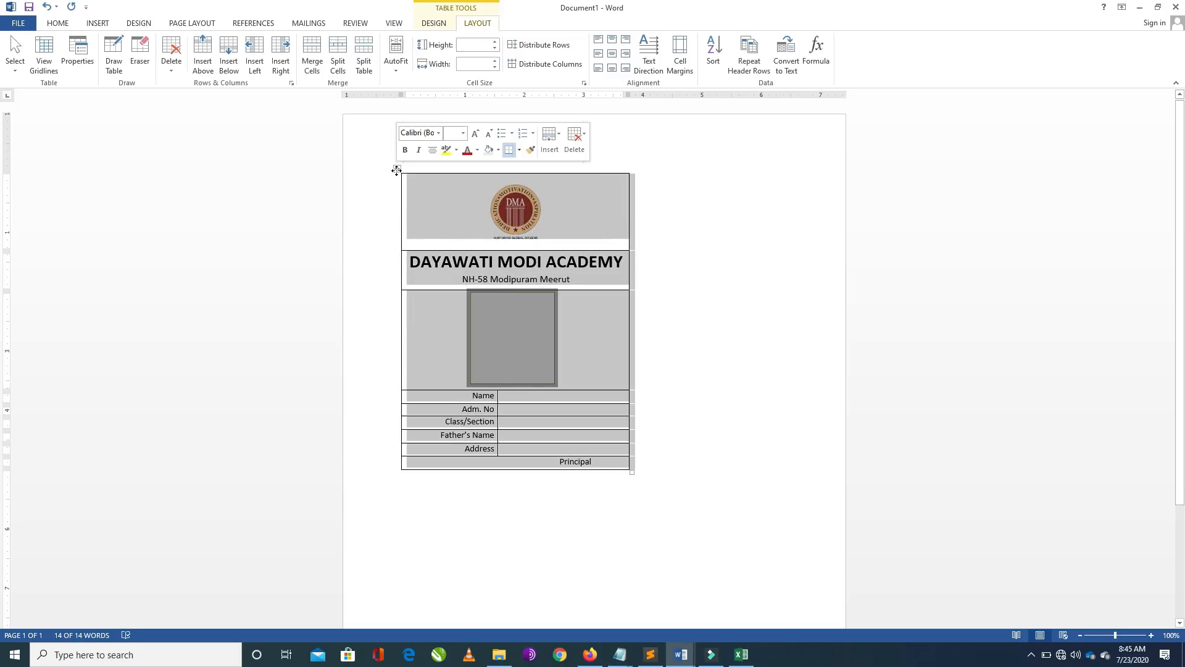
{"action": "left_click", "coordinate": [828, 416]}
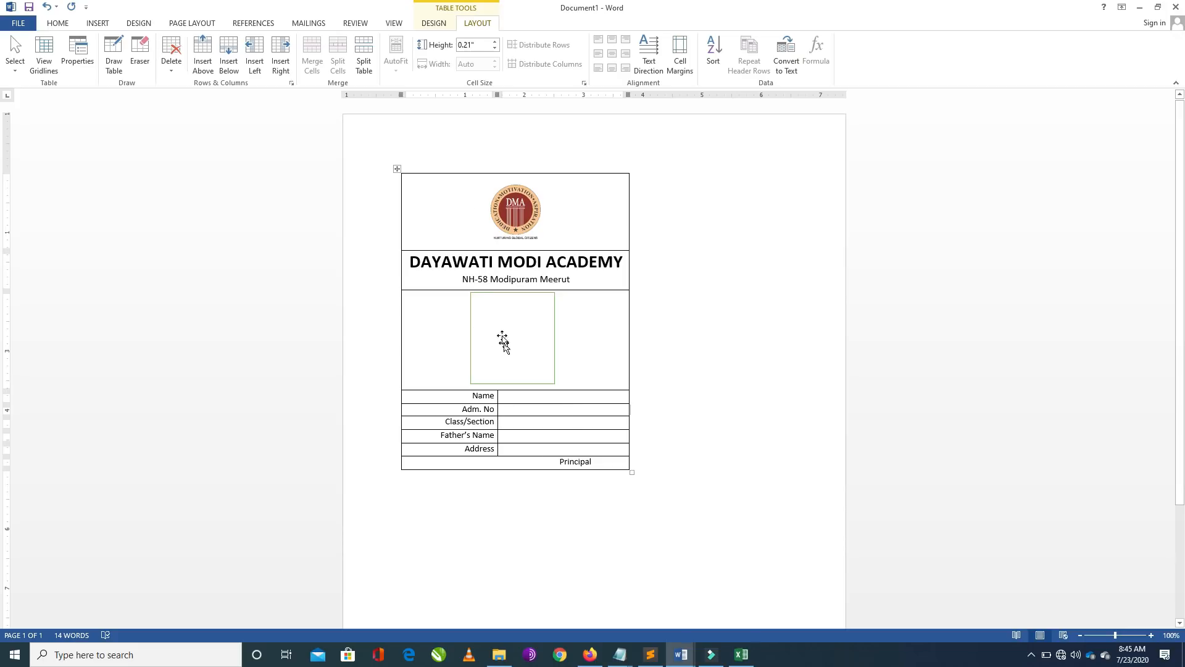
{"action": "left_click", "coordinate": [397, 169]}
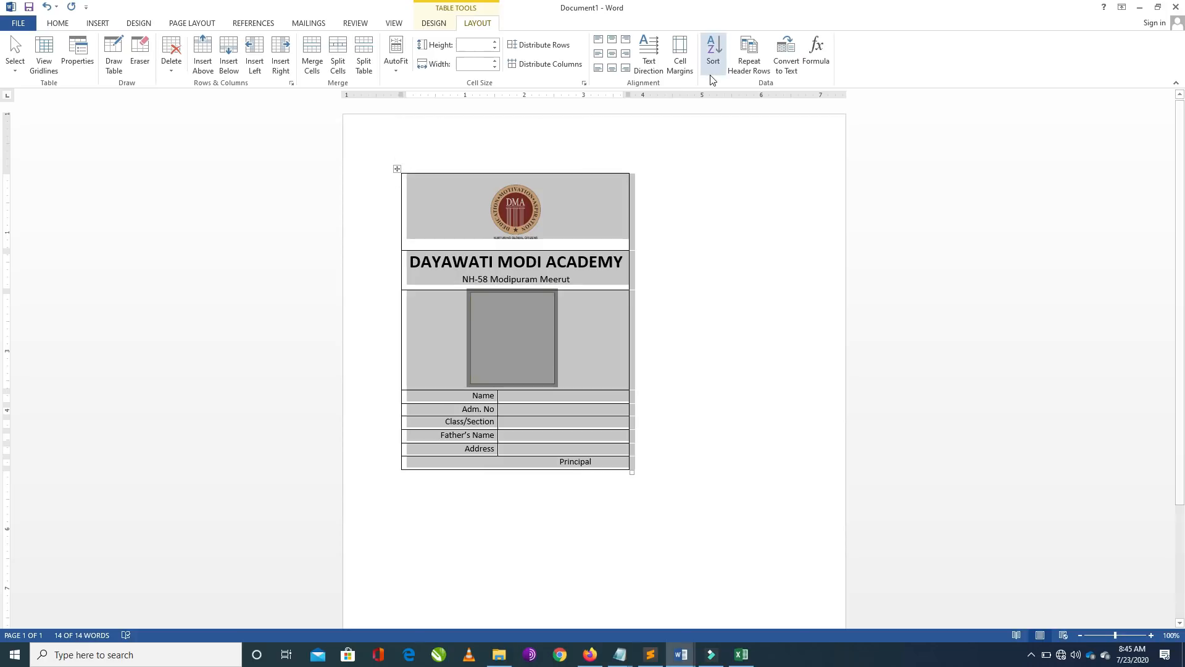
{"action": "left_click", "coordinate": [440, 25]}
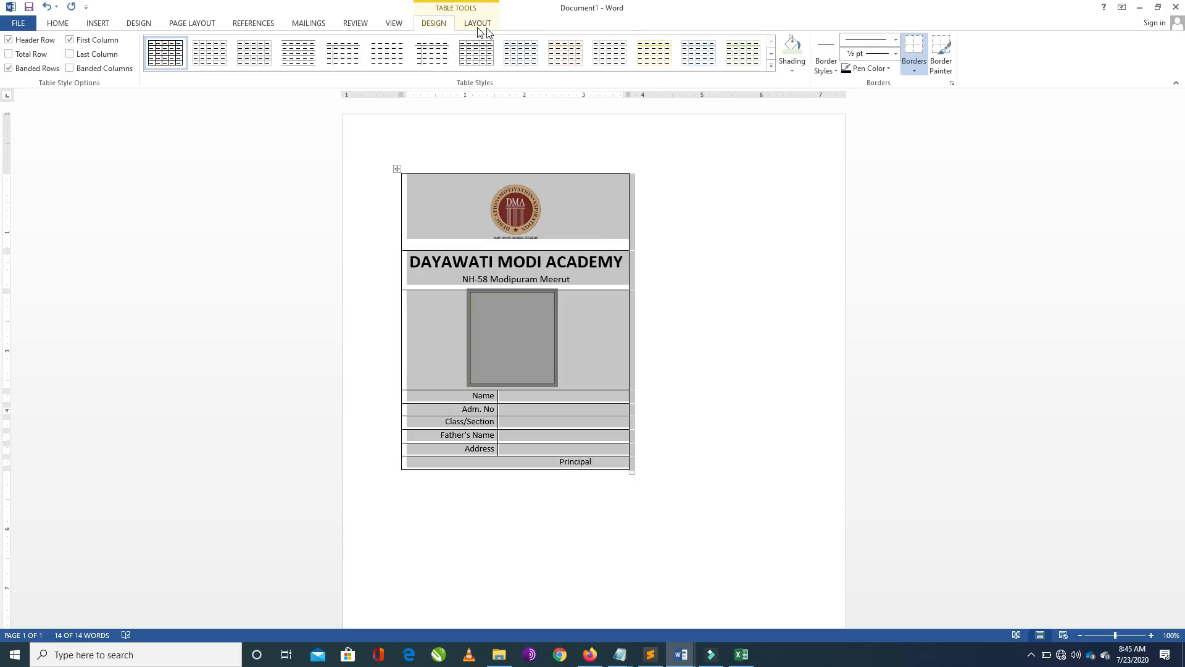
{"action": "left_click", "coordinate": [915, 71]}
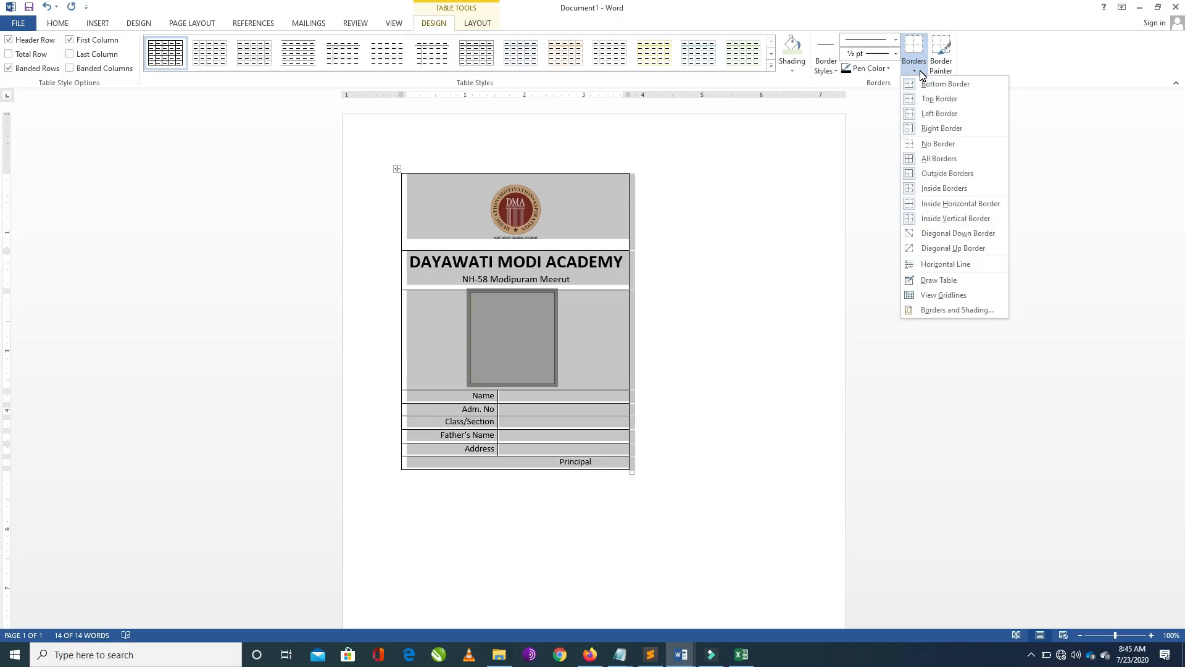
{"action": "left_click", "coordinate": [928, 146]}
{"action": "left_click", "coordinate": [734, 258]}
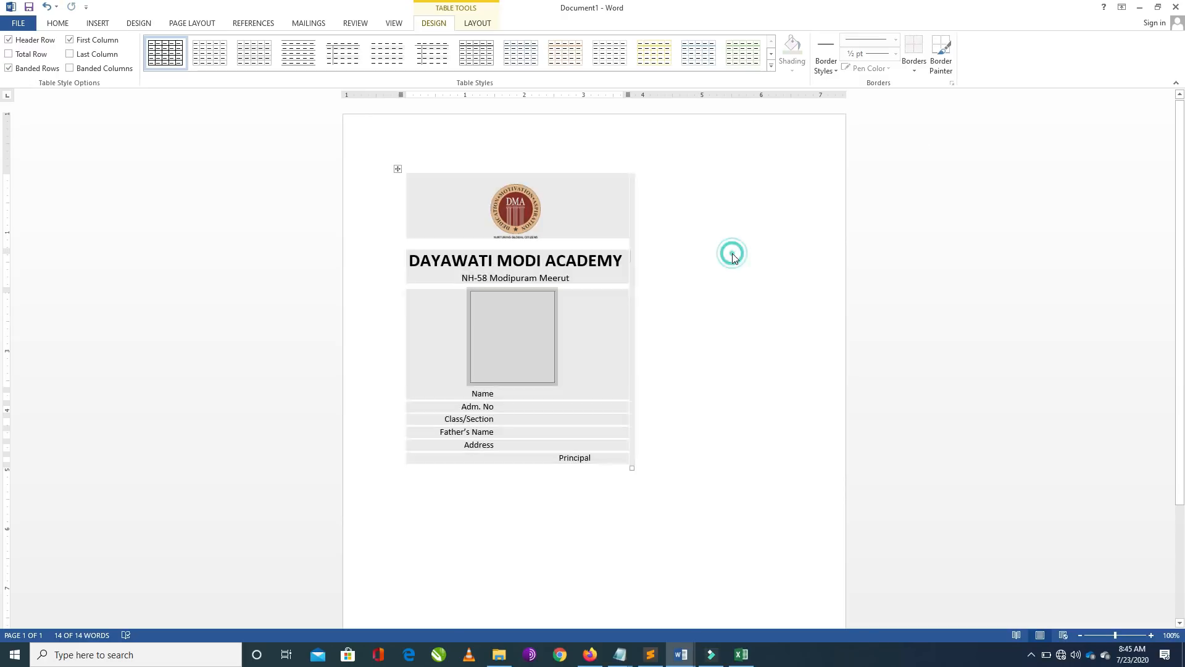
{"action": "left_click", "coordinate": [399, 171]}
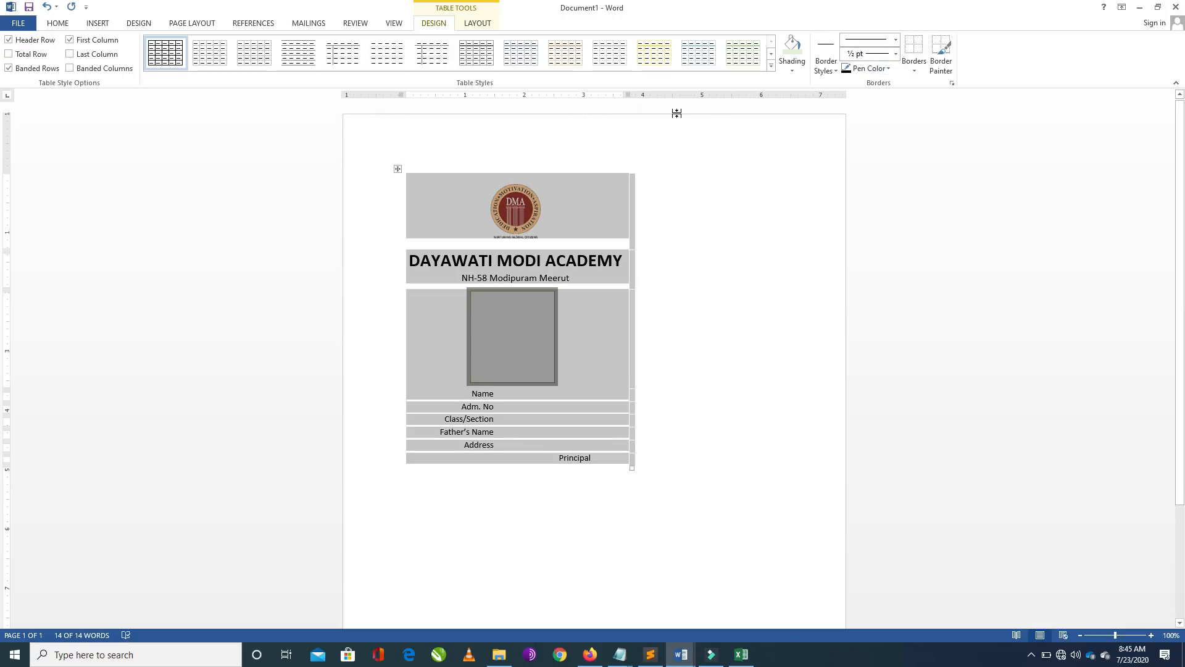
{"action": "left_click", "coordinate": [917, 72]}
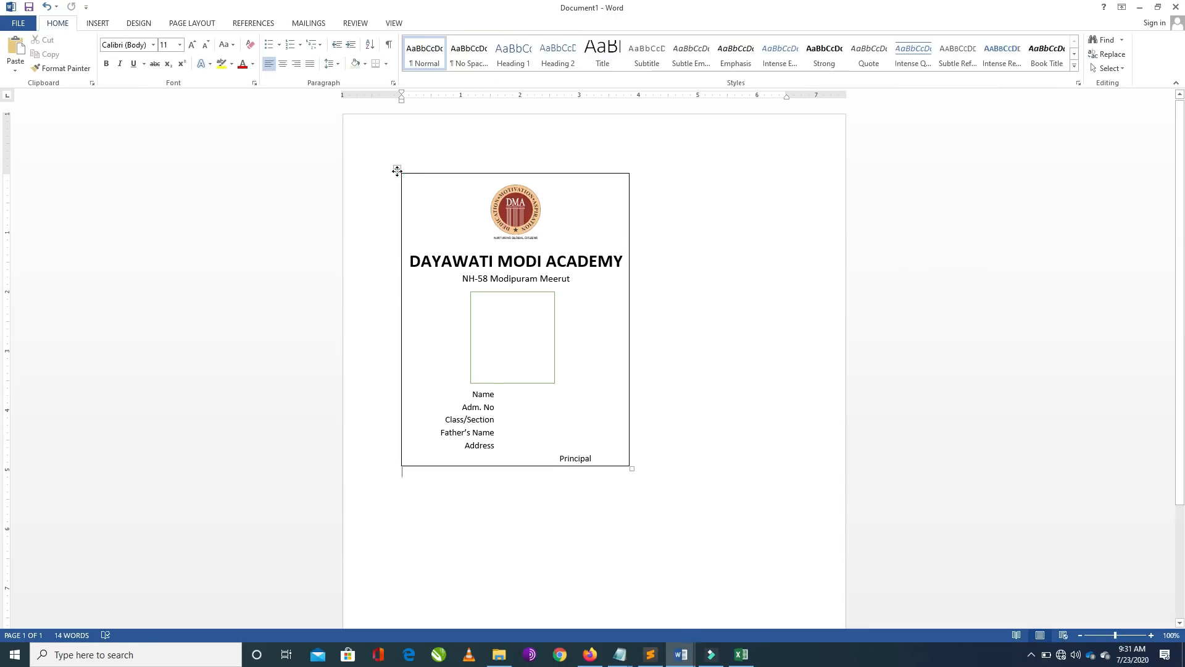
Shade the whole card table with the lightest green theme colour.
{"action": "left_click", "coordinate": [397, 169]}
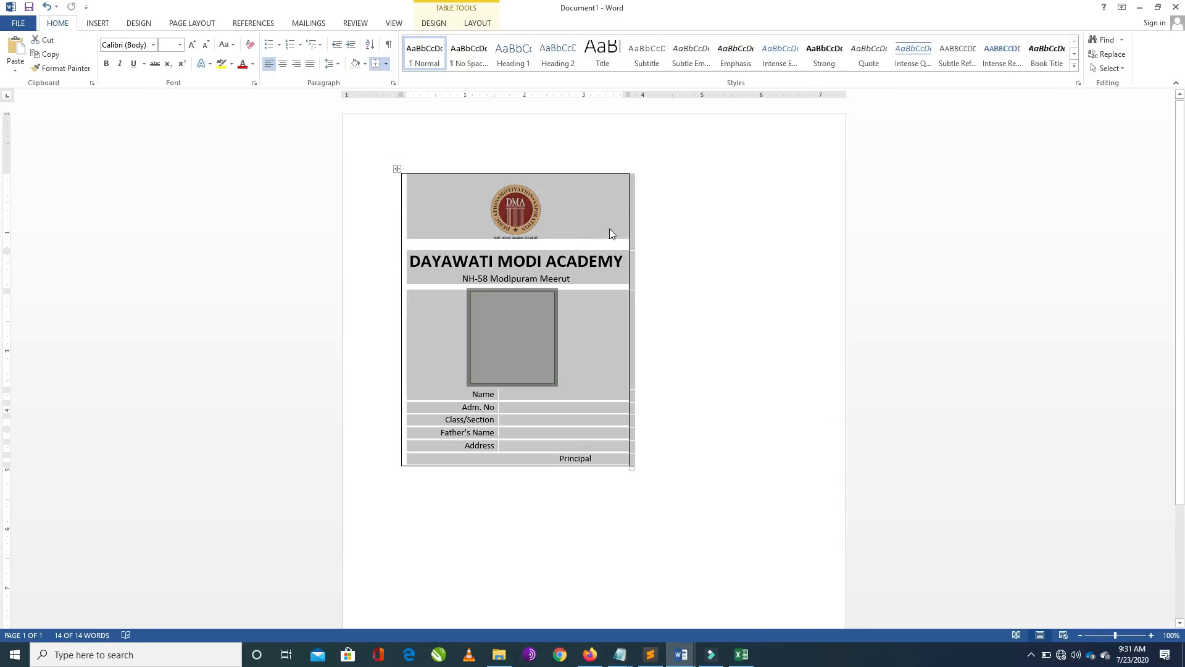
{"action": "left_click", "coordinate": [397, 168]}
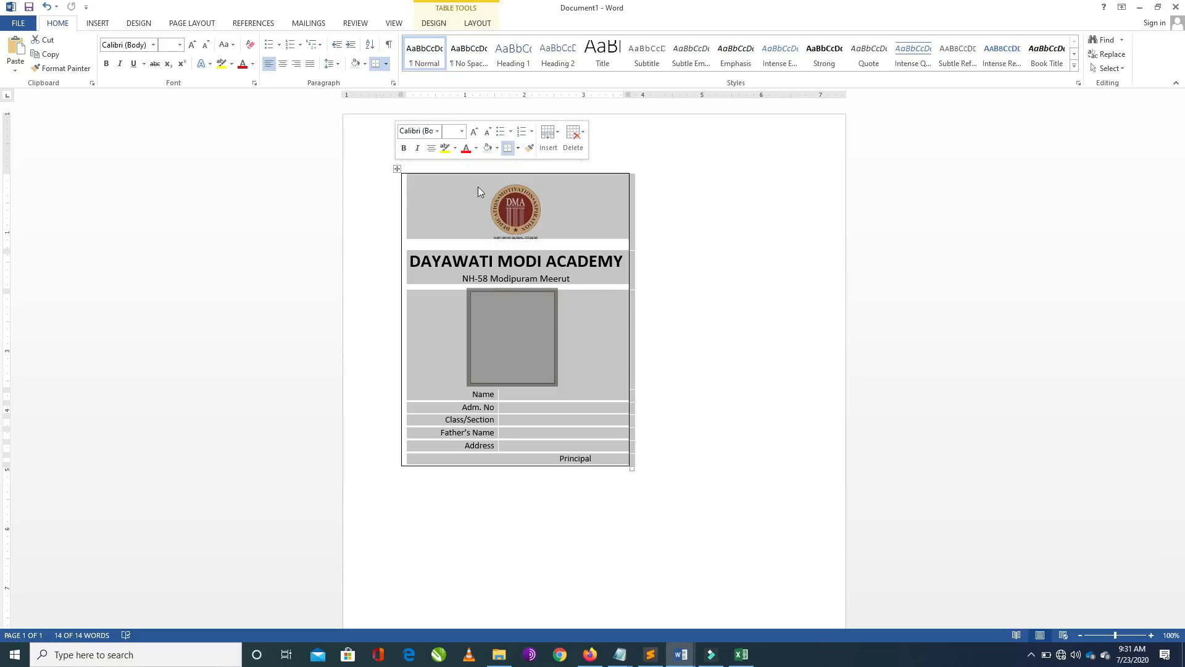
{"action": "left_click", "coordinate": [397, 169]}
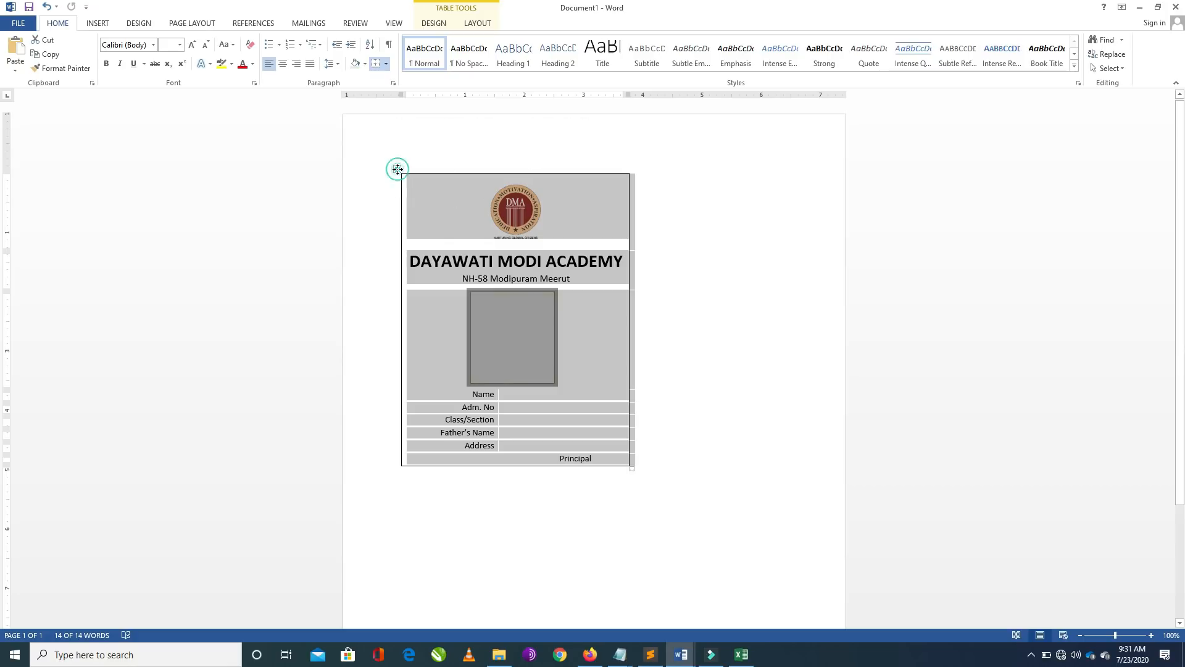
{"action": "left_click", "coordinate": [394, 168]}
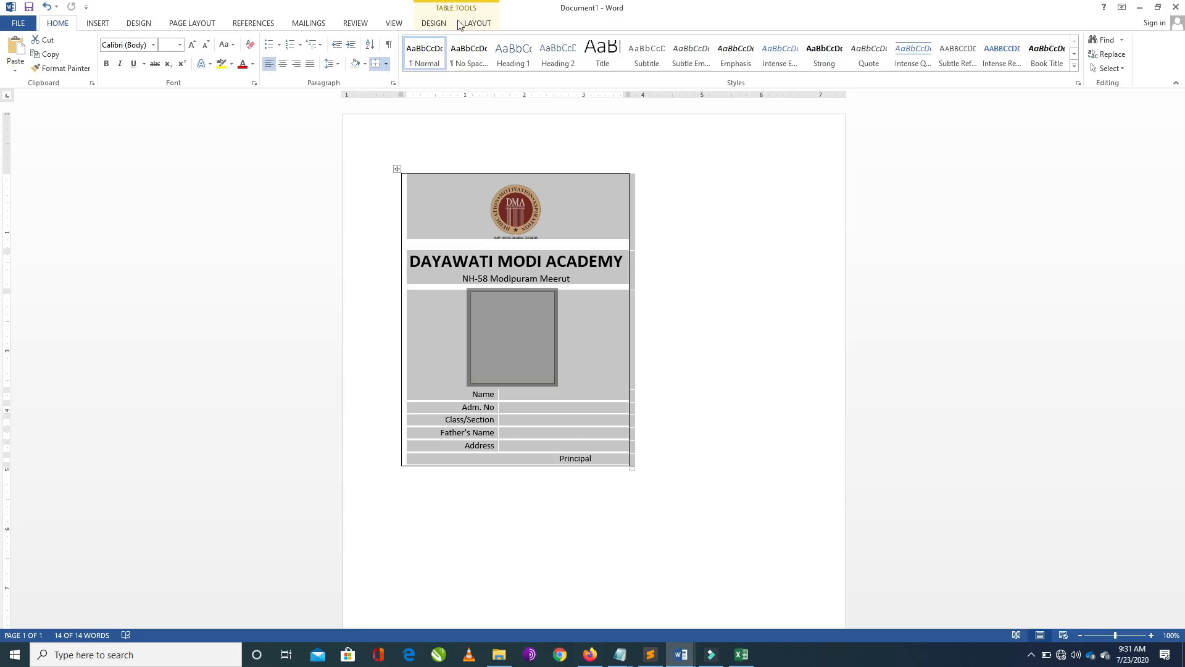
{"action": "left_click", "coordinate": [442, 23]}
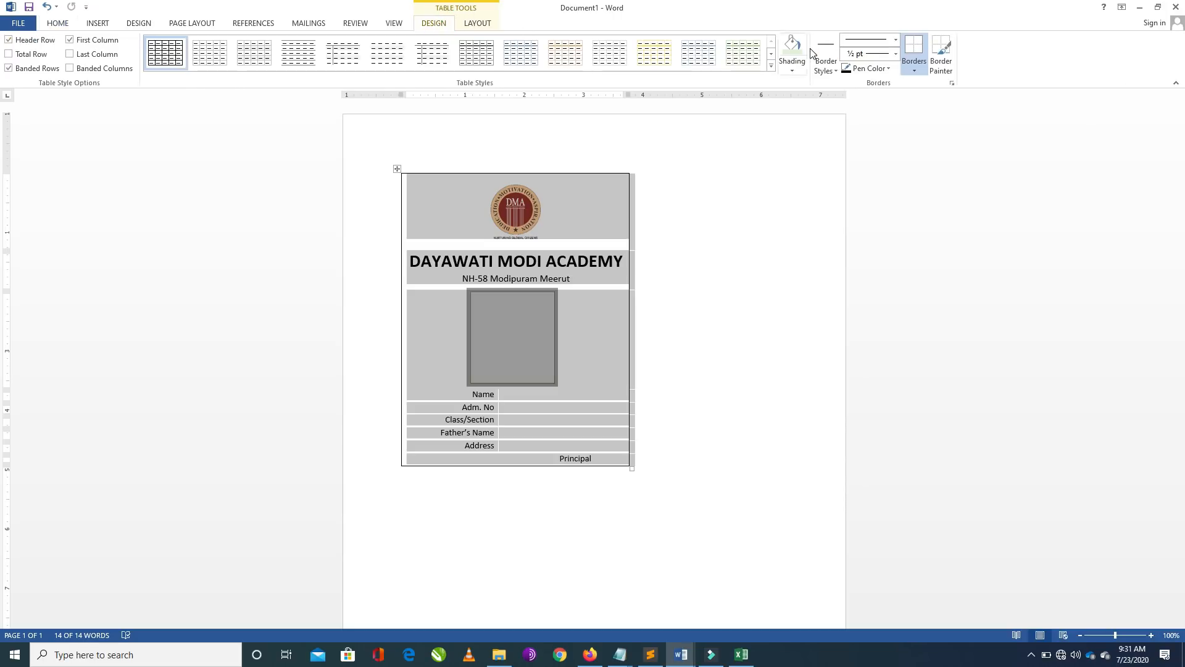
{"action": "left_click", "coordinate": [795, 70]}
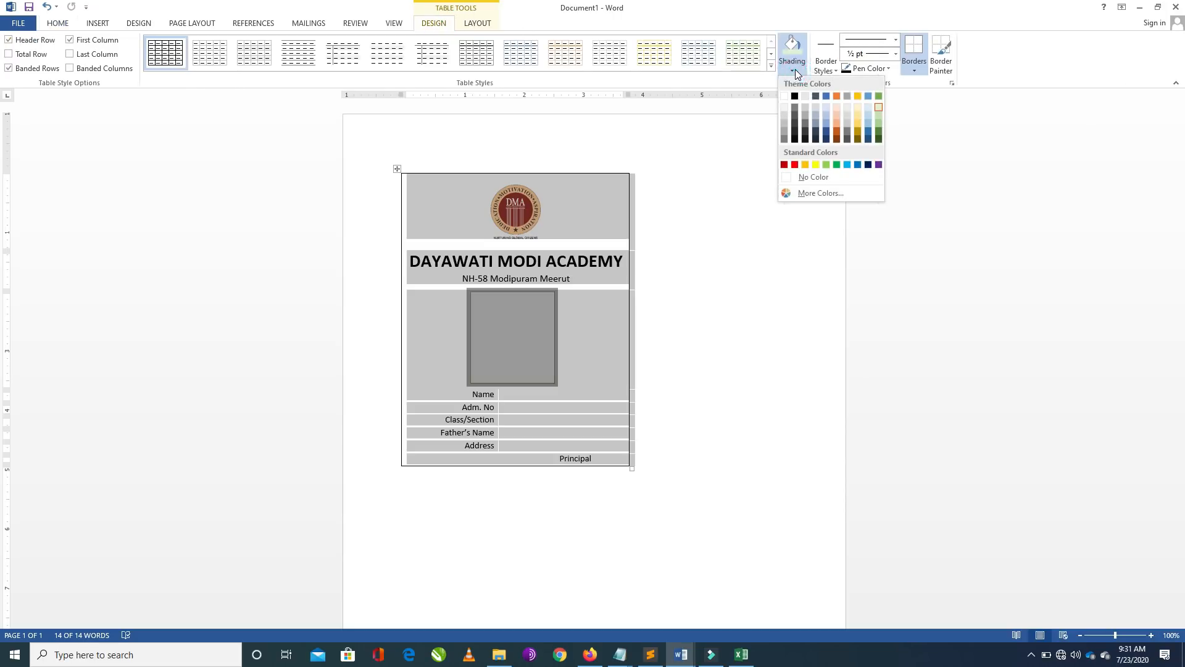
{"action": "left_click", "coordinate": [879, 109]}
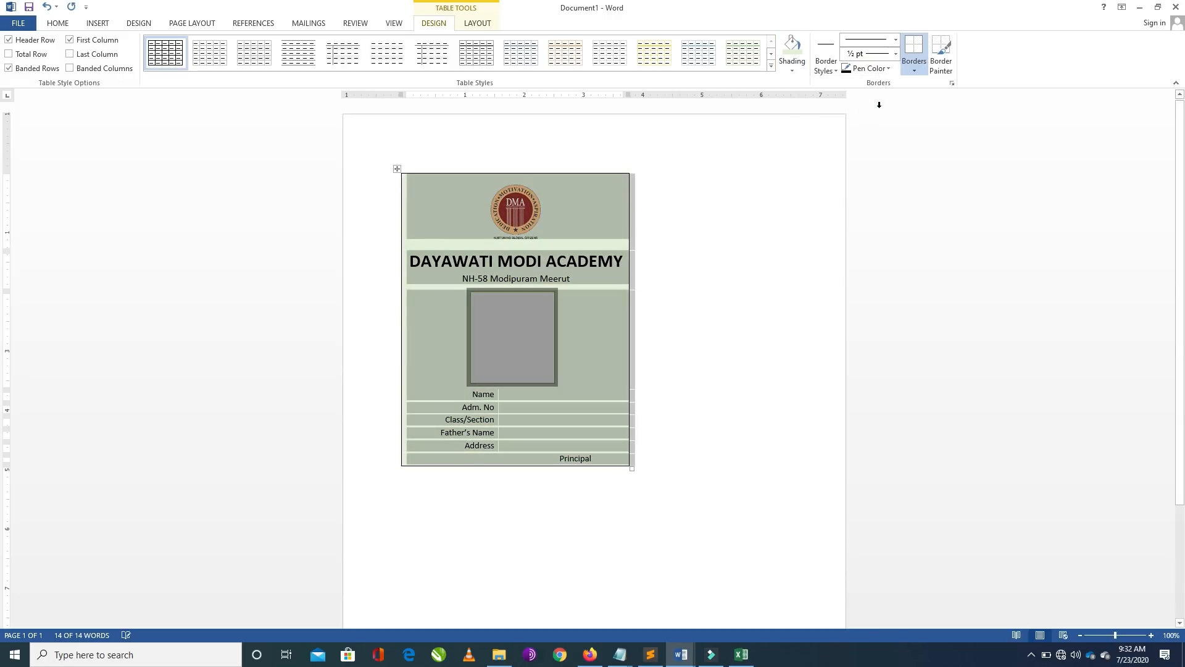
{"action": "left_click", "coordinate": [369, 187]}
{"action": "left_click", "coordinate": [360, 190]}
{"action": "left_click", "coordinate": [387, 216]}
{"action": "left_click", "coordinate": [649, 375]}
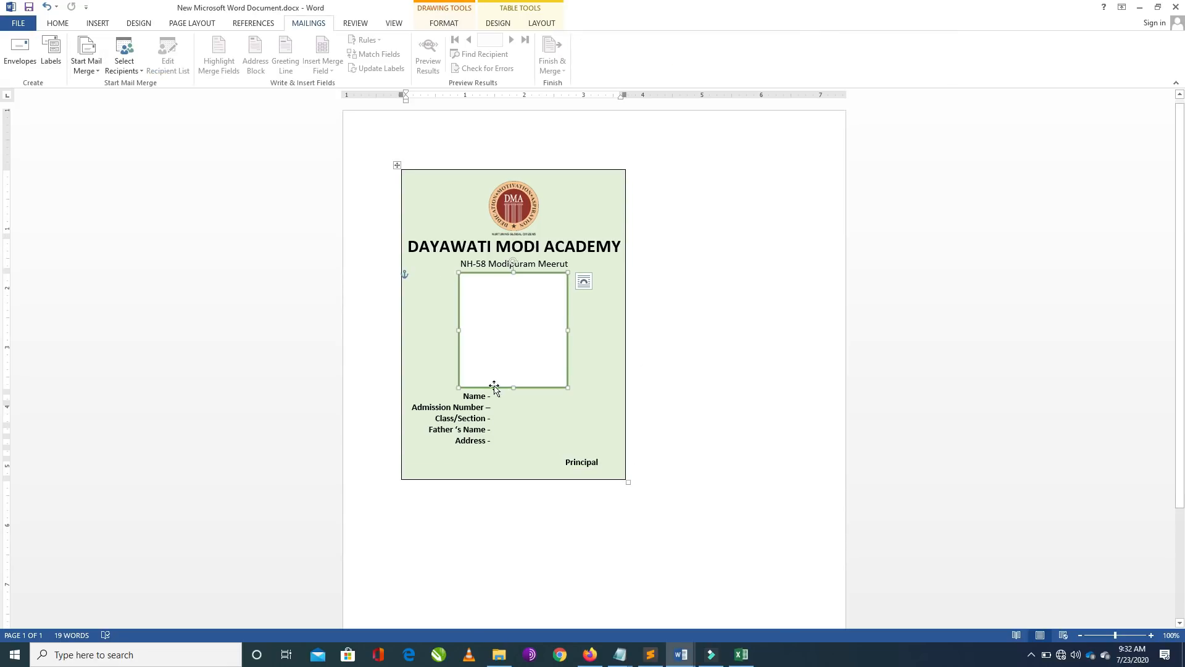
Switch to Excel, review the student records in list.xlsx by selecting them, and close the workbook.
{"action": "left_click", "coordinate": [350, 202]}
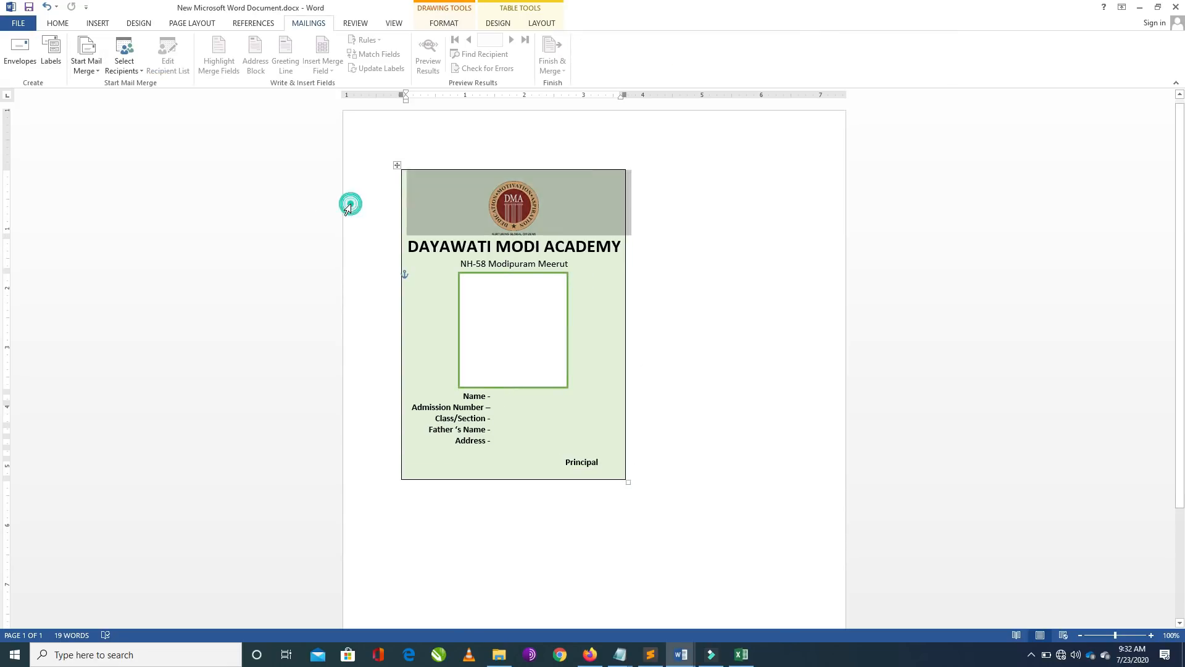
{"action": "left_click", "coordinate": [502, 396]}
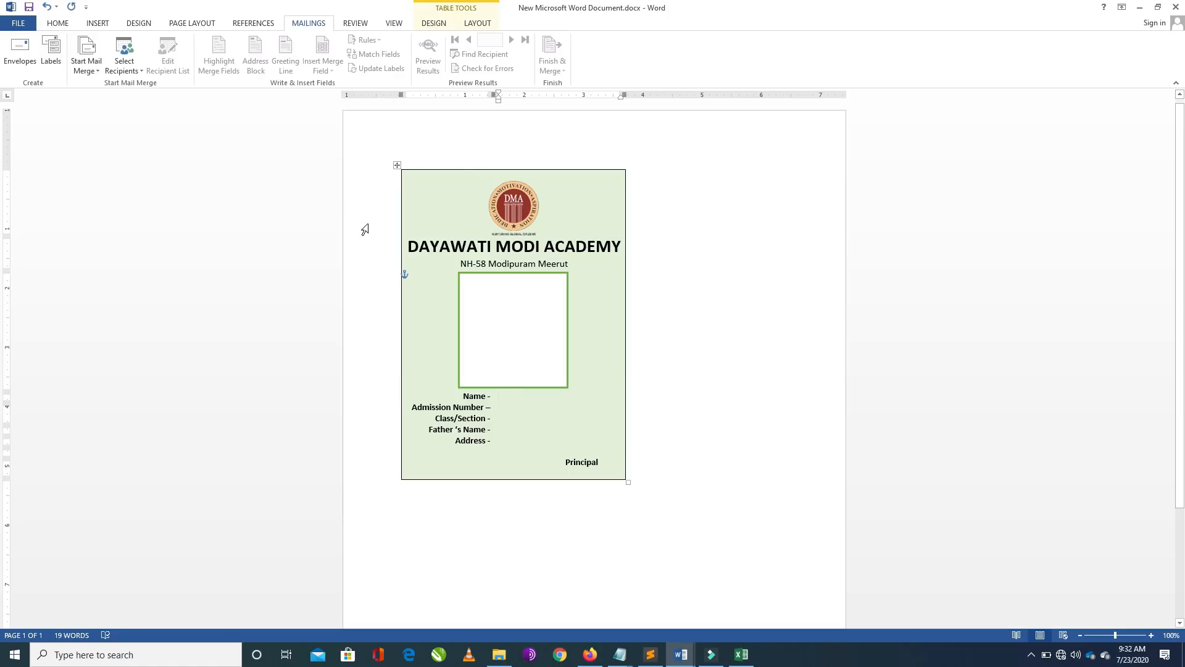
{"action": "left_click", "coordinate": [741, 654]}
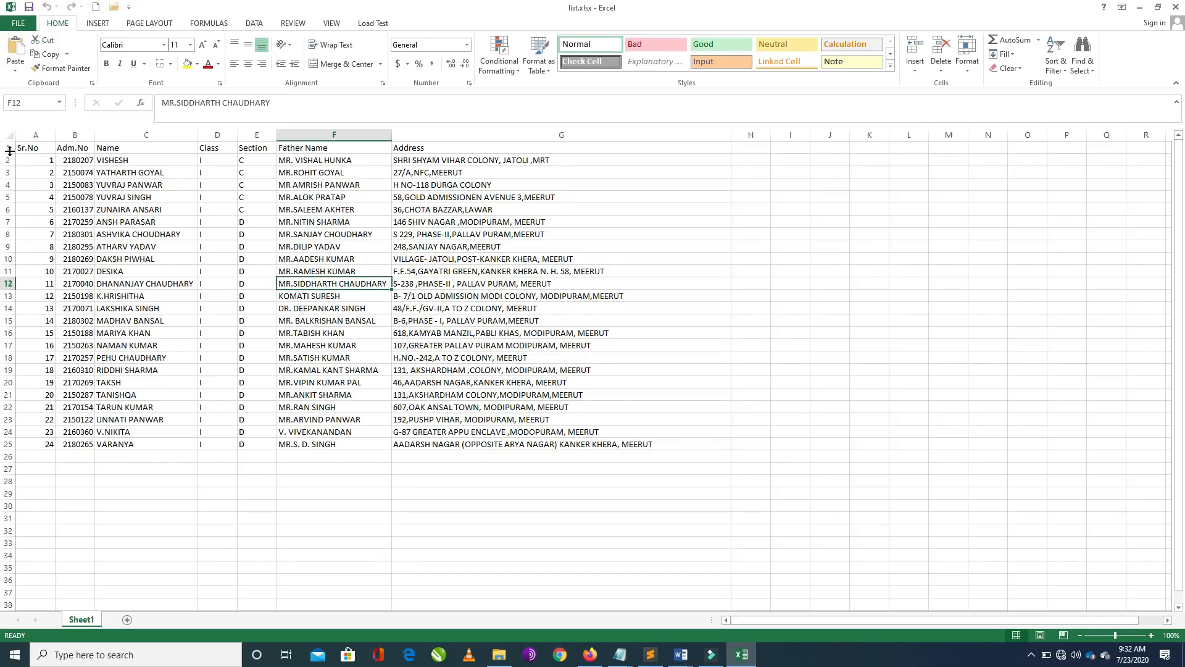
{"action": "left_click_drag", "start_coordinate": [40, 161], "coordinate": [563, 457]}
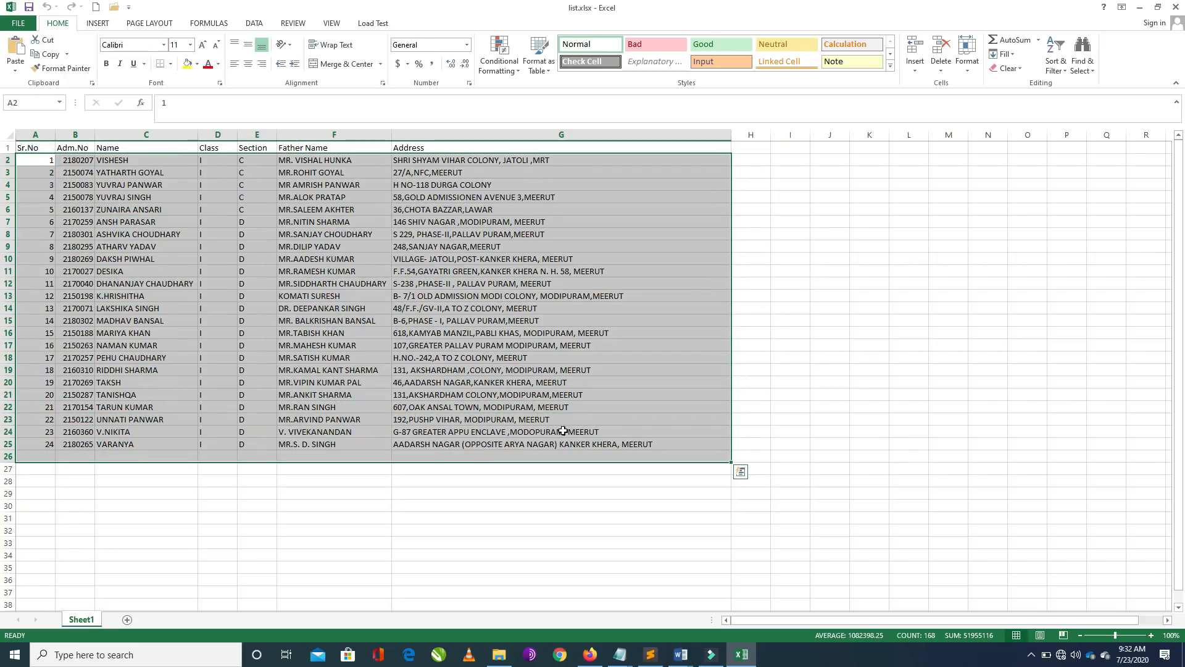
{"action": "left_click", "coordinate": [1176, 9]}
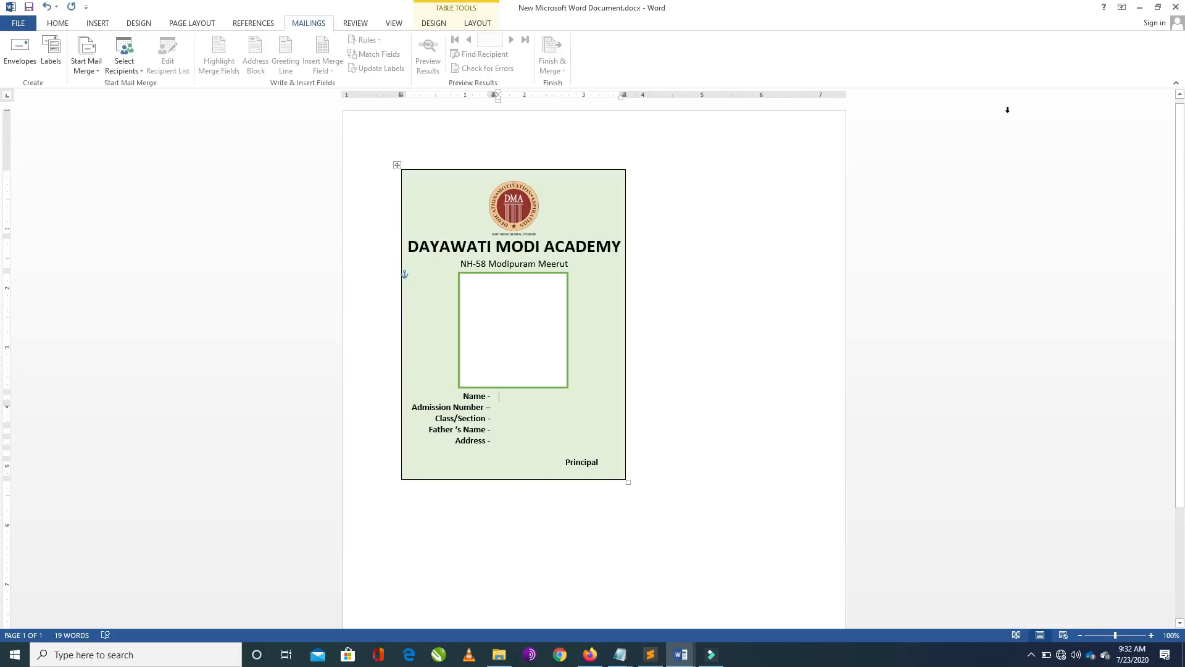
Start a Letters mail merge for the ID card document.
{"action": "left_click", "coordinate": [58, 23]}
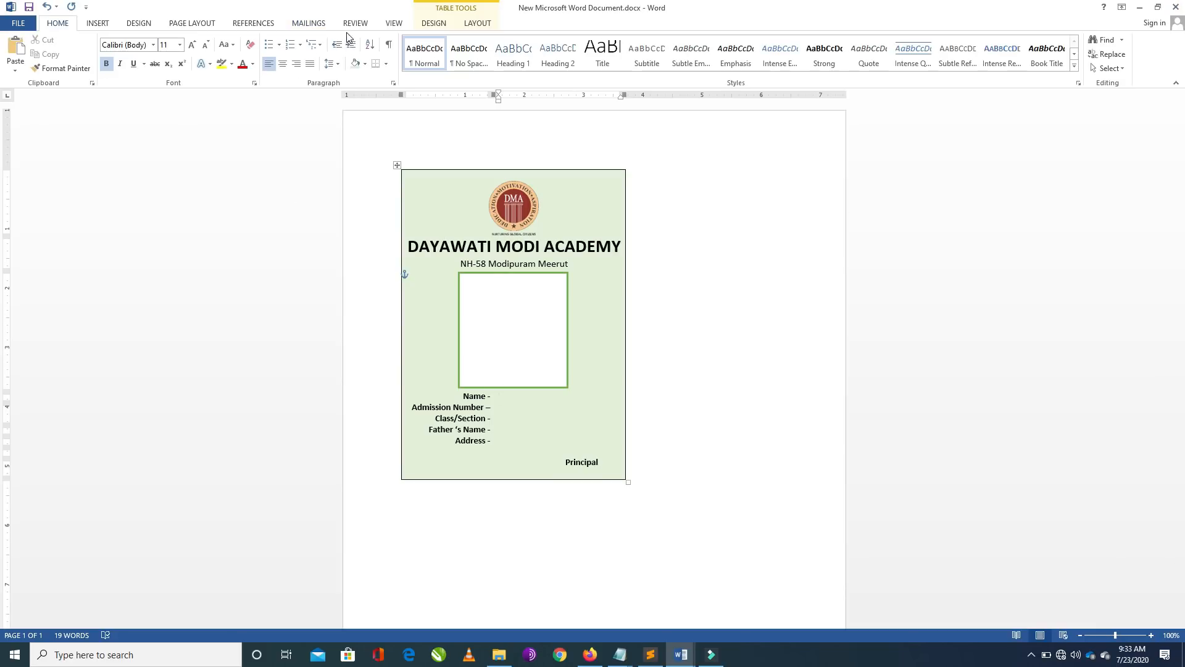
{"action": "left_click", "coordinate": [307, 25]}
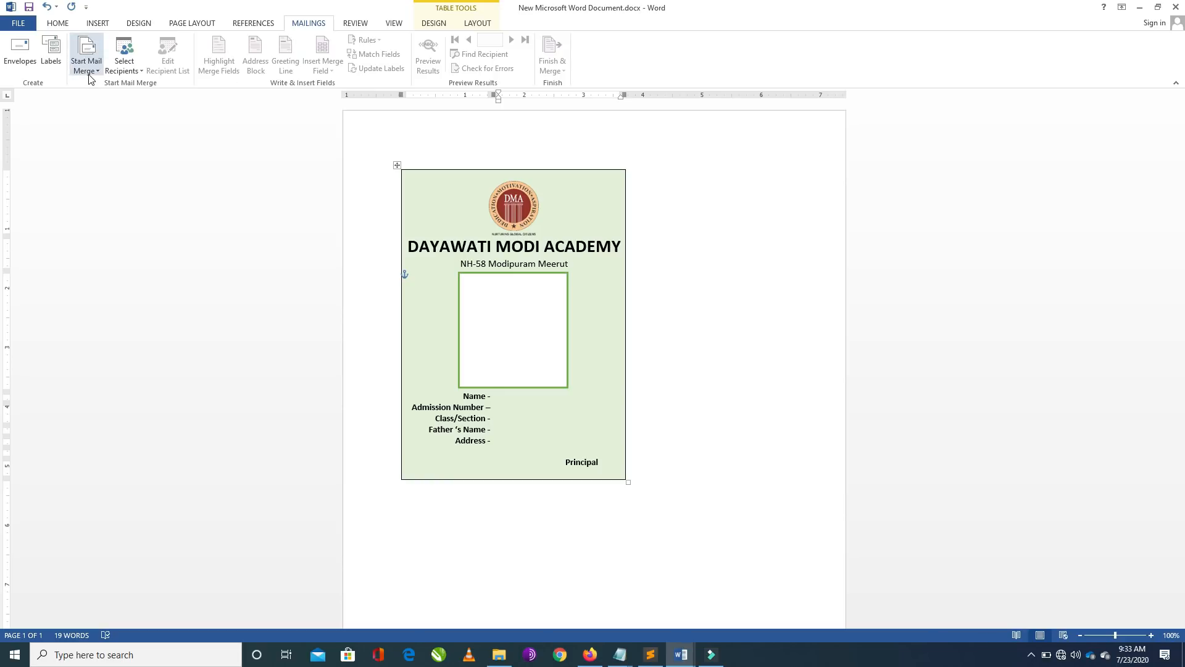
{"action": "left_click", "coordinate": [88, 49]}
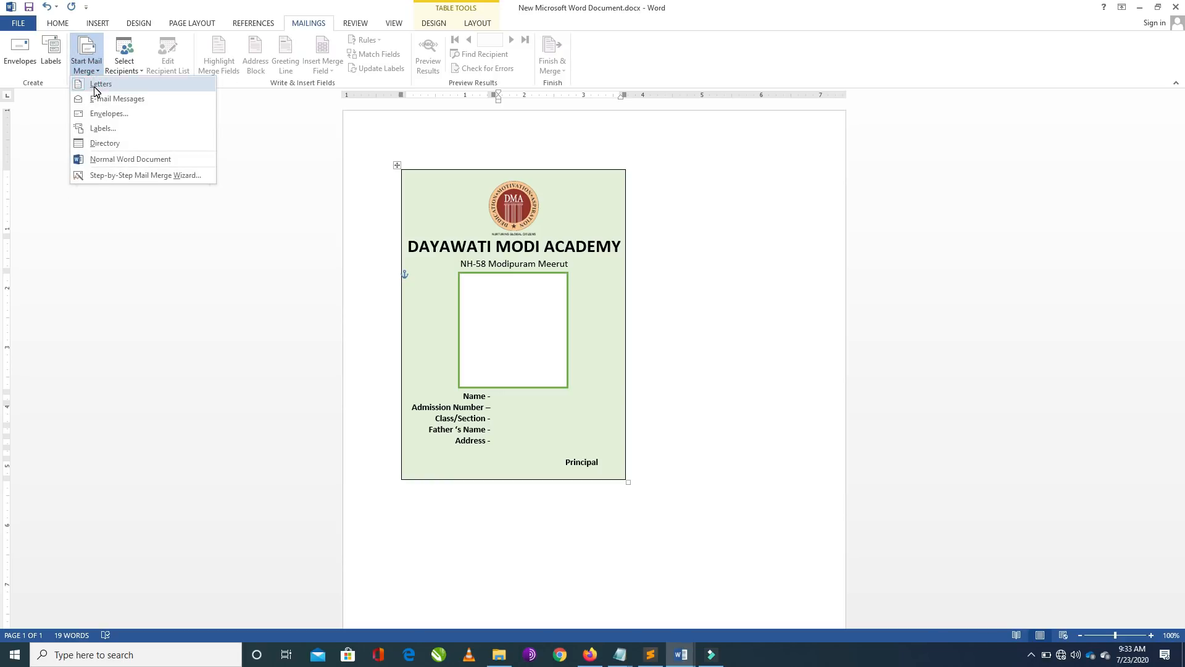
{"action": "left_click", "coordinate": [94, 86]}
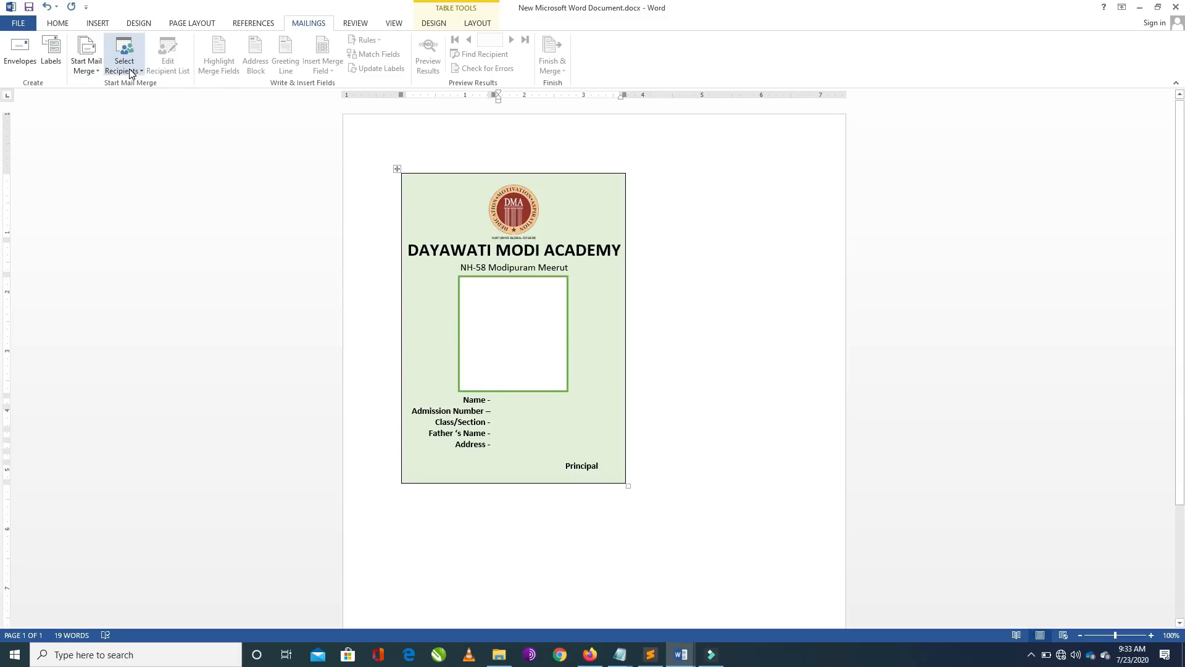
Attach the existing list.xlsx from the Desktop as the recipient list, using Sheet1$ with its first row as column headers.
{"action": "left_click", "coordinate": [131, 73]}
{"action": "left_click", "coordinate": [186, 99]}
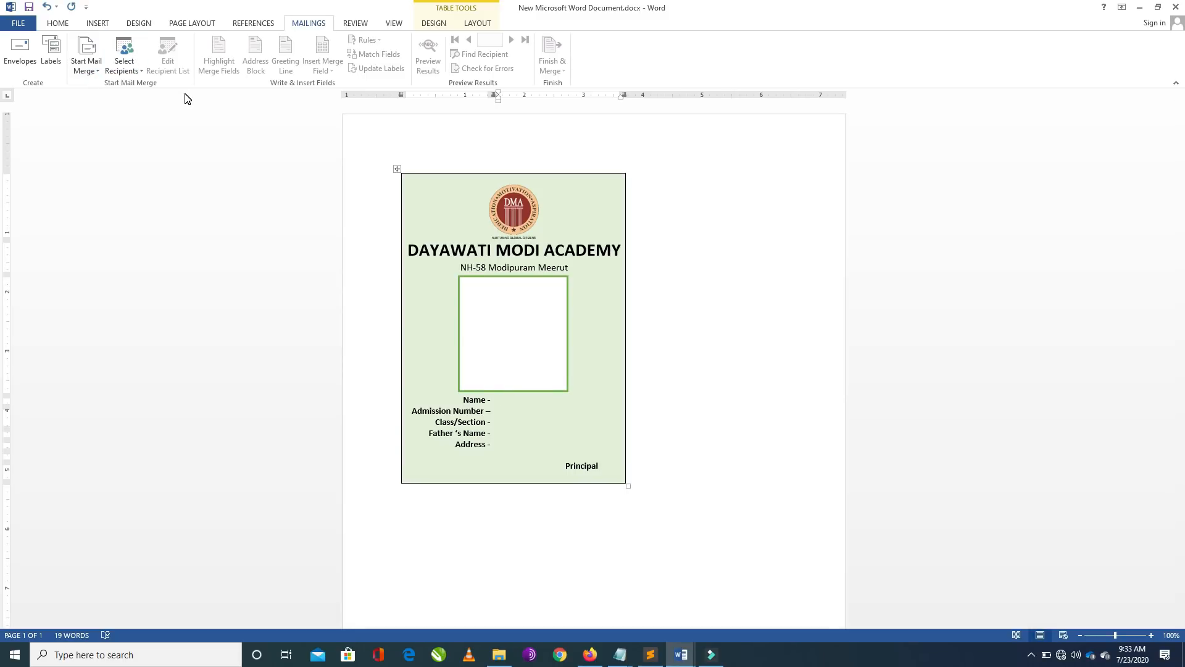
{"action": "left_click", "coordinate": [131, 74]}
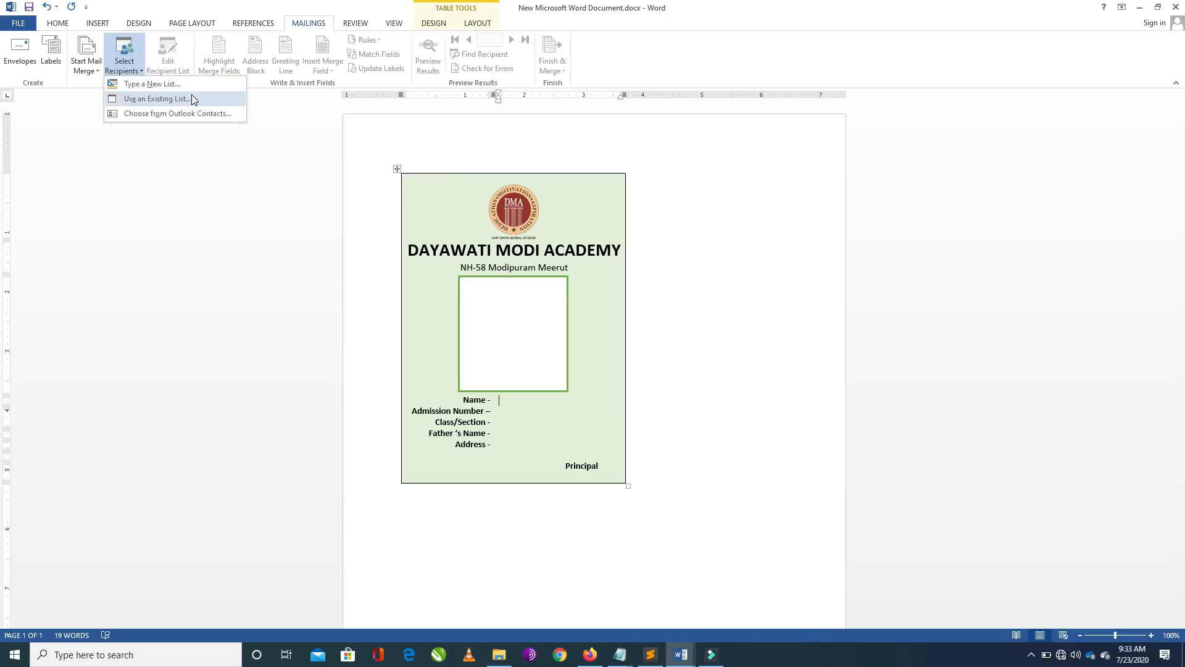
{"action": "left_click", "coordinate": [147, 101]}
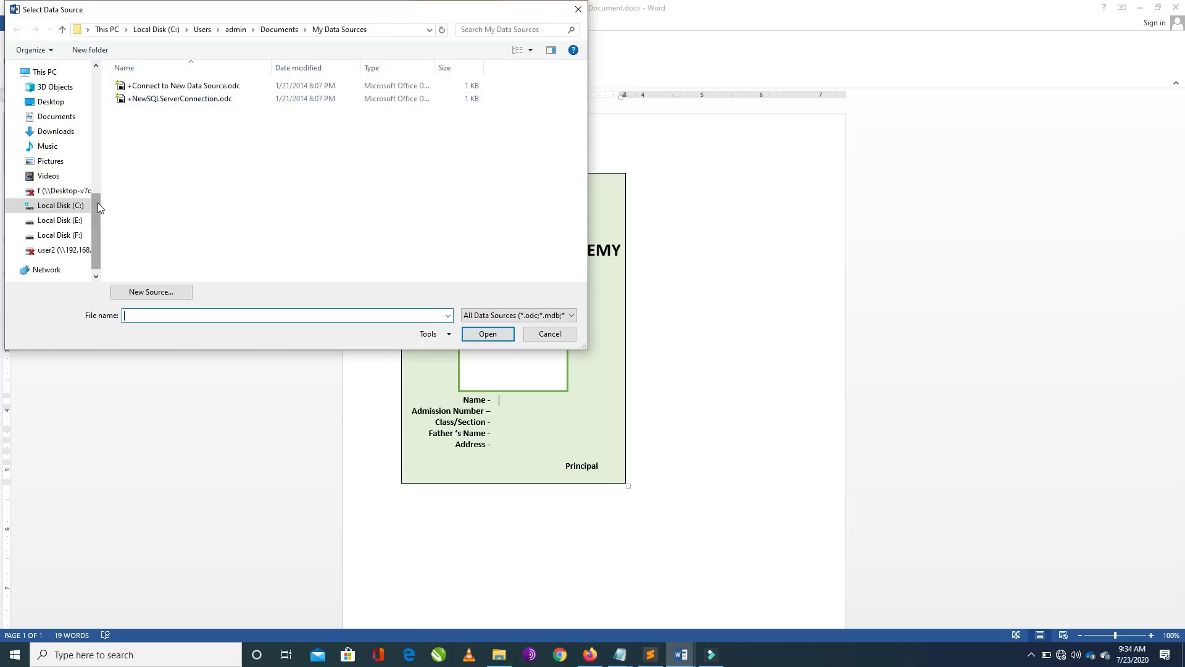
{"action": "left_click_drag", "start_coordinate": [96, 198], "coordinate": [97, 217]}
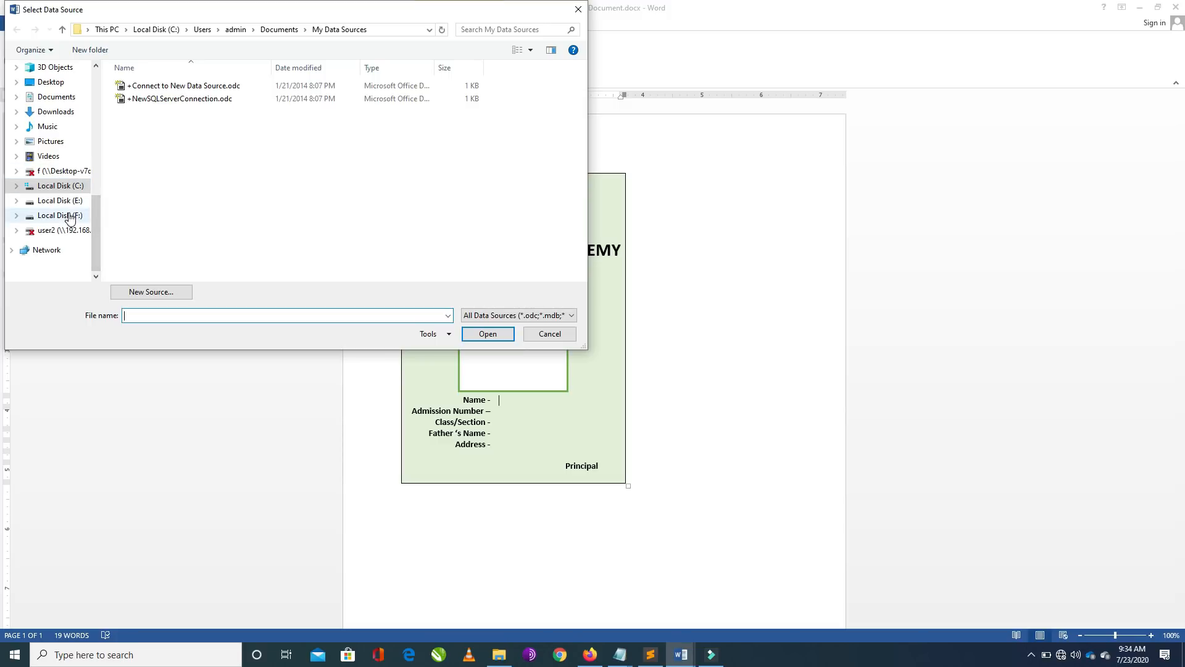
{"action": "left_click", "coordinate": [52, 87]}
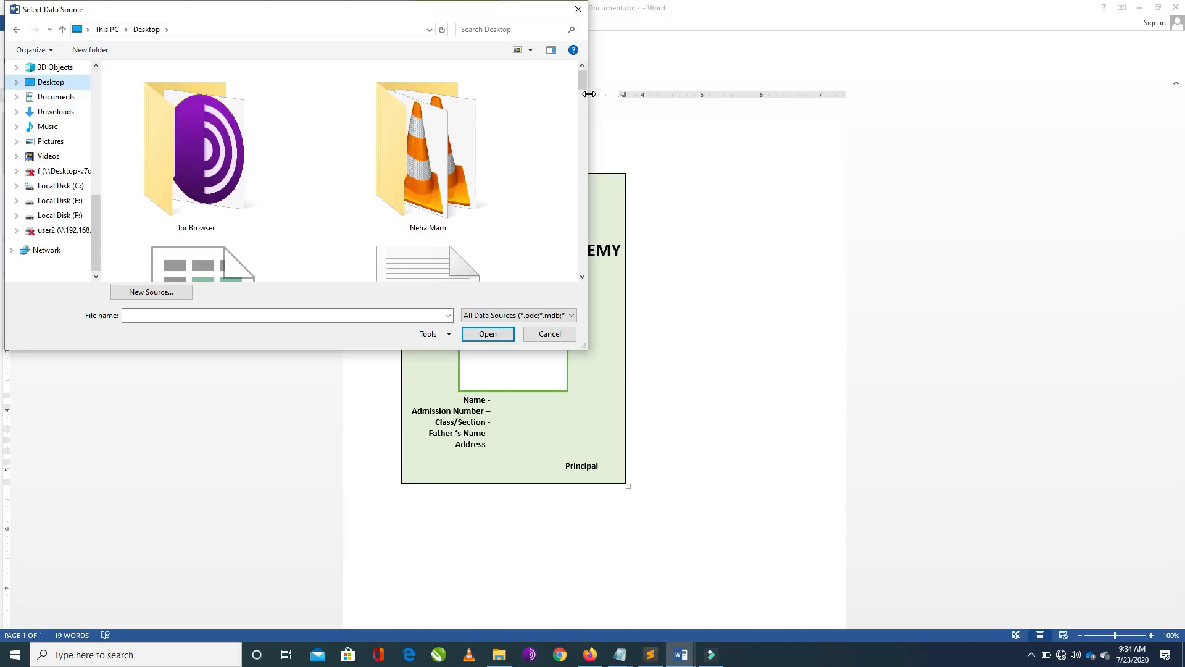
{"action": "left_click_drag", "start_coordinate": [582, 84], "coordinate": [588, 291]}
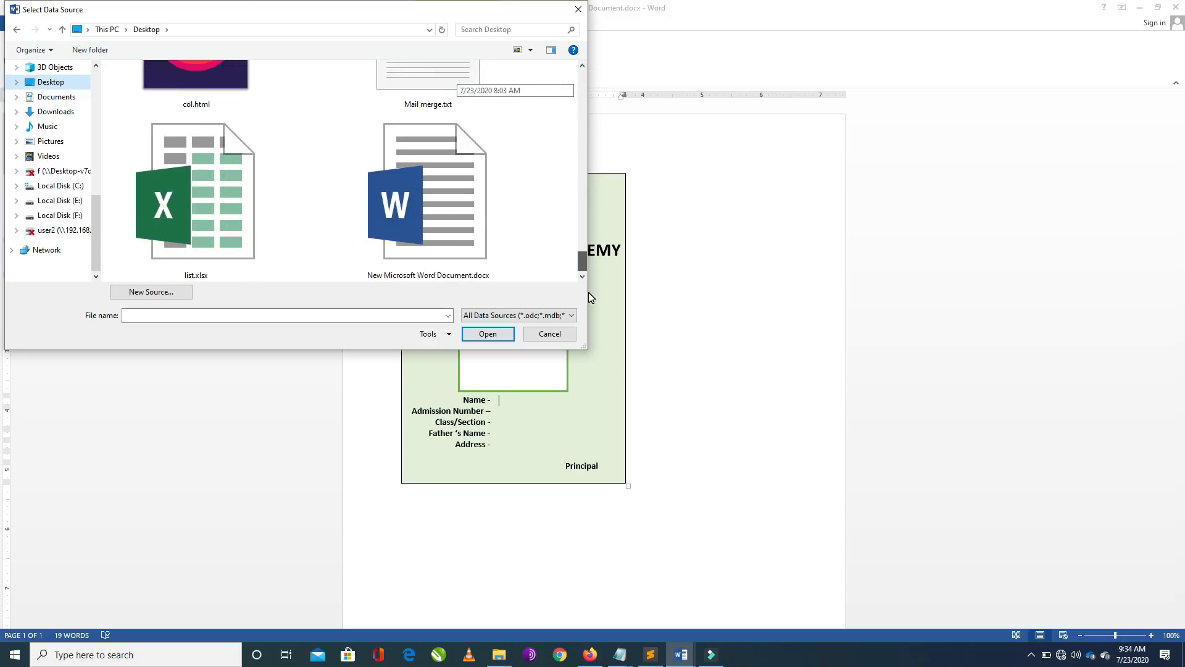
{"action": "double_click", "coordinate": [254, 231]}
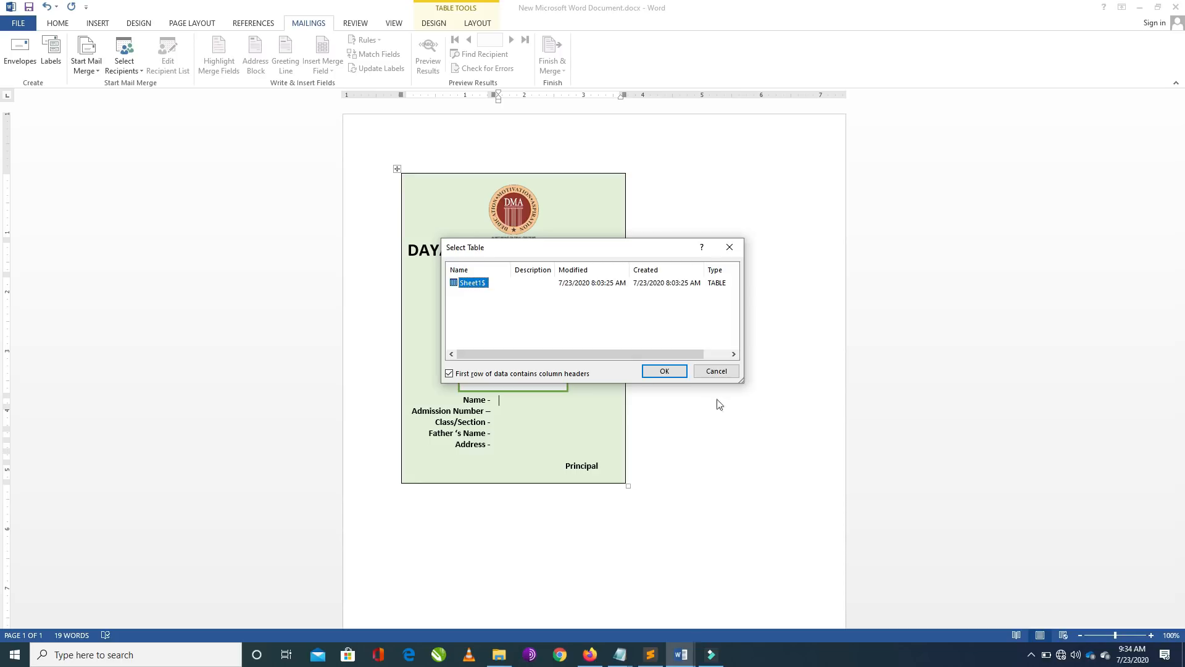
{"action": "left_click", "coordinate": [665, 370]}
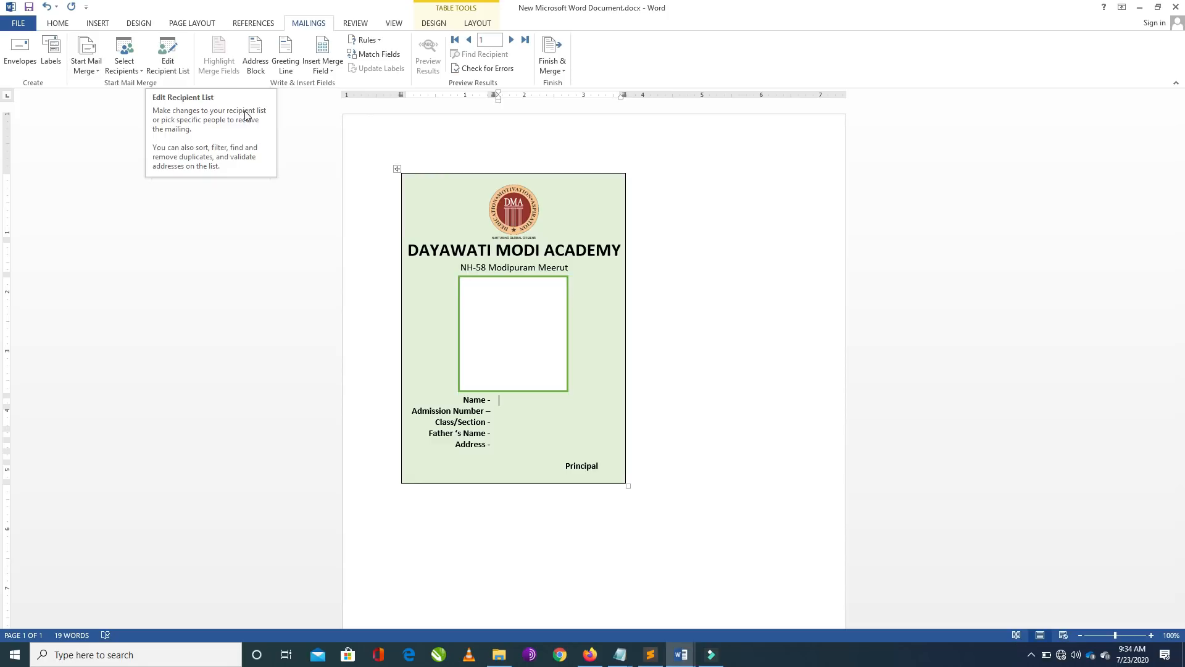
Review the mail merge recipient list across all its columns, keeping every student included.
{"action": "left_click", "coordinate": [177, 71]}
{"action": "left_click_drag", "start_coordinate": [773, 236], "coordinate": [769, 201]}
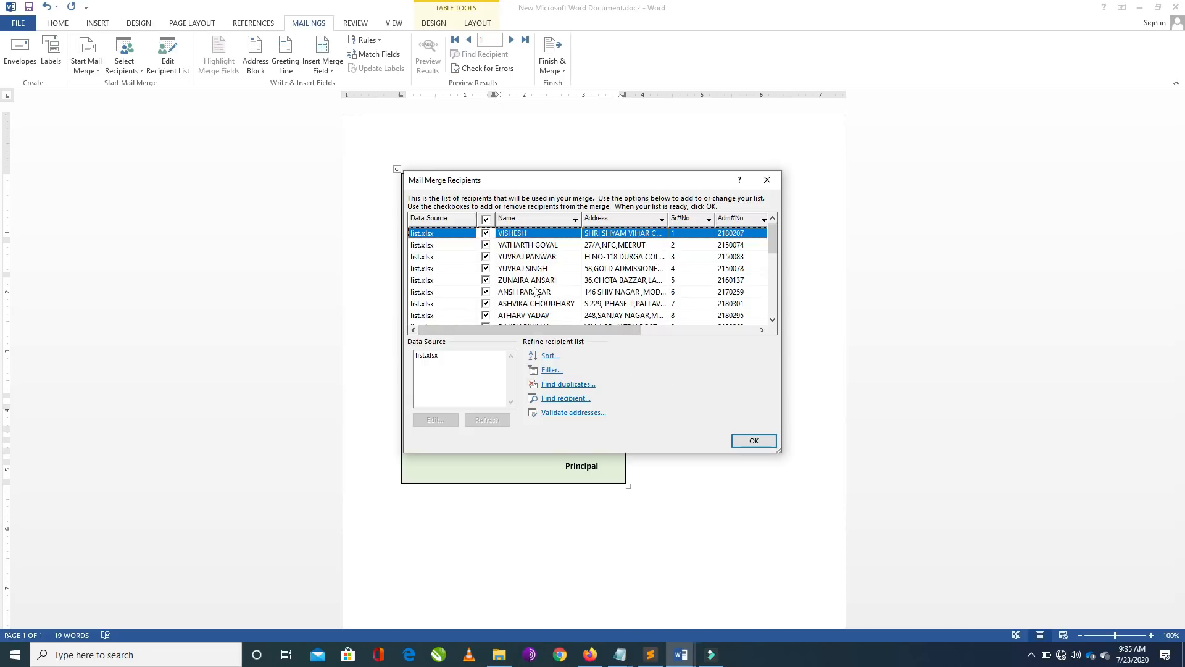
{"action": "left_click_drag", "start_coordinate": [562, 330], "coordinate": [539, 344]}
{"action": "left_click_drag", "start_coordinate": [614, 332], "coordinate": [749, 332]}
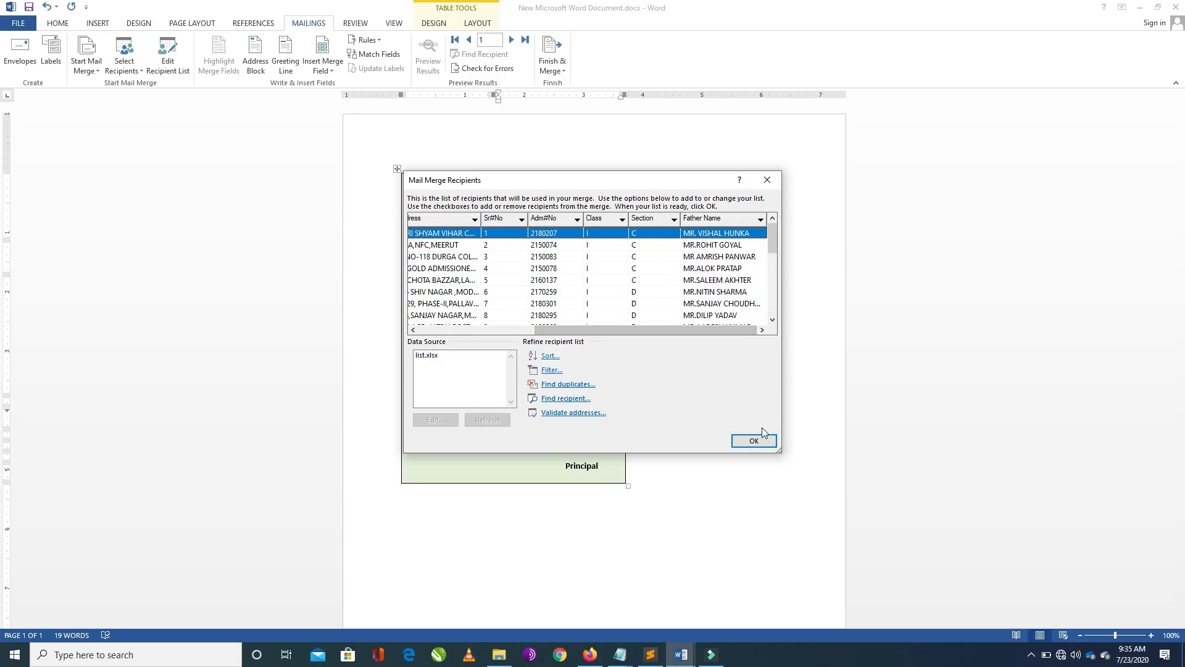
{"action": "left_click", "coordinate": [755, 442]}
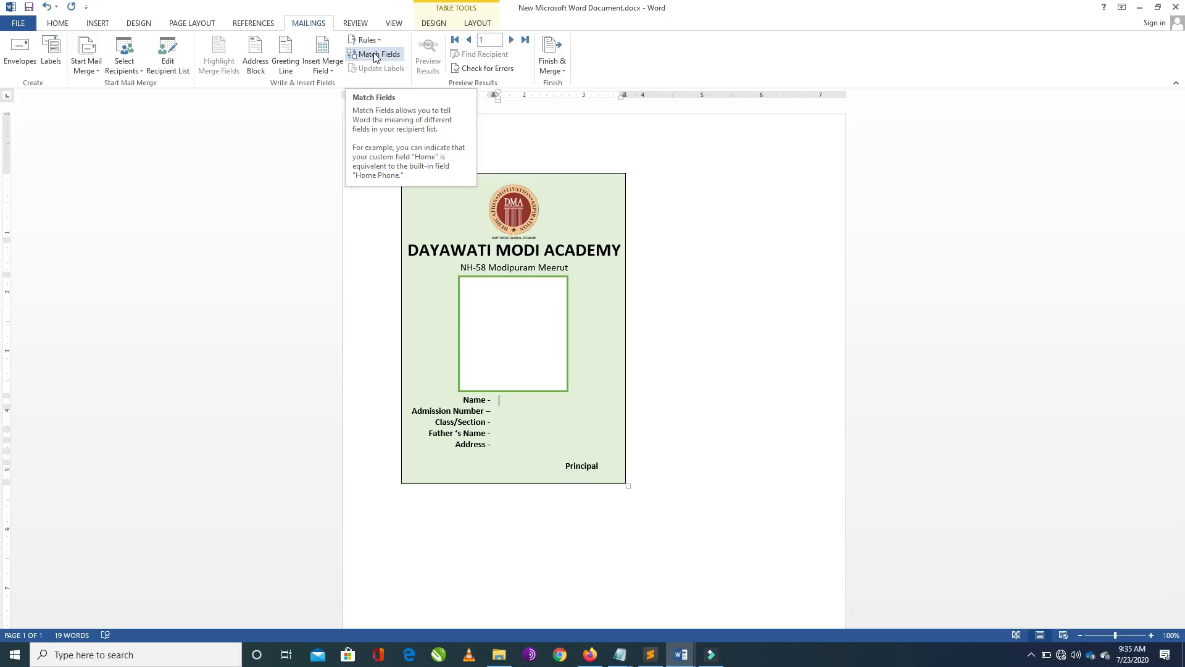
Insert the Name merge field beside the Name label and the AdmNo field beside the Admission Number label.
{"action": "left_click", "coordinate": [328, 71]}
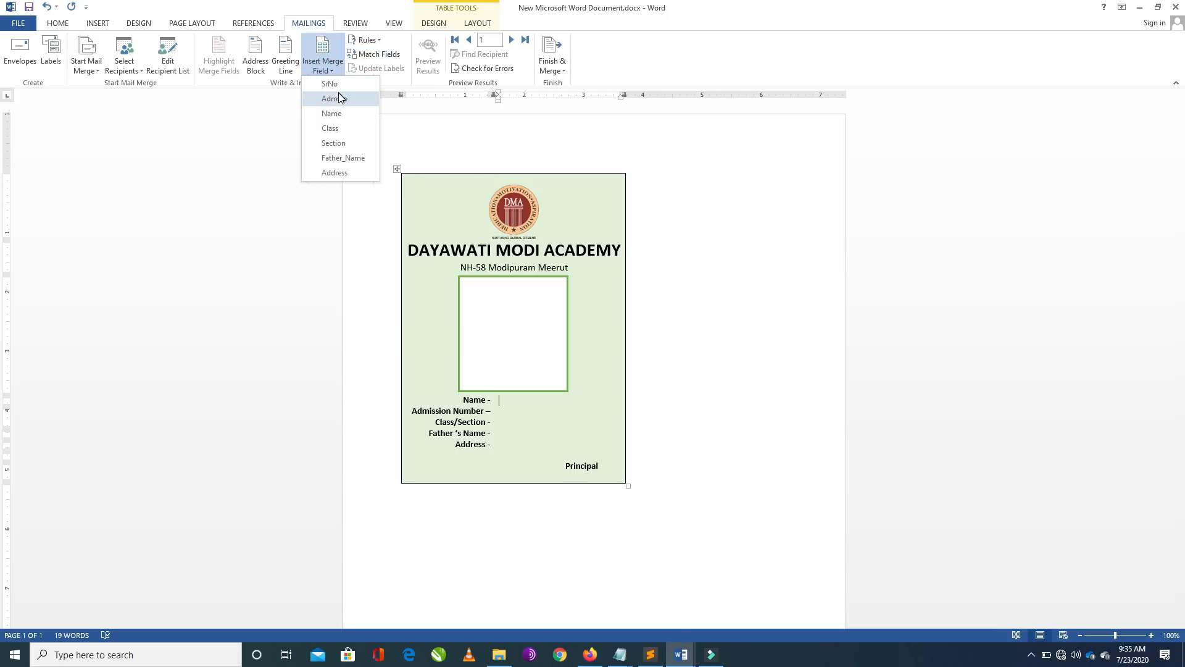
{"action": "left_click", "coordinate": [342, 115]}
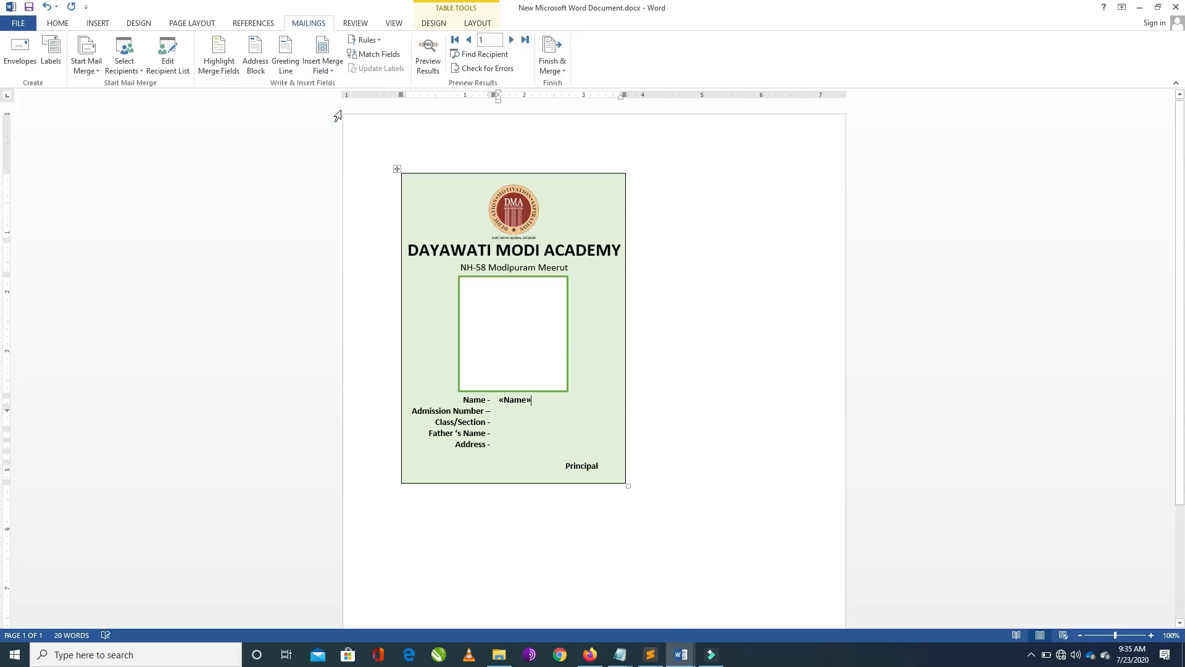
{"action": "left_click", "coordinate": [323, 67]}
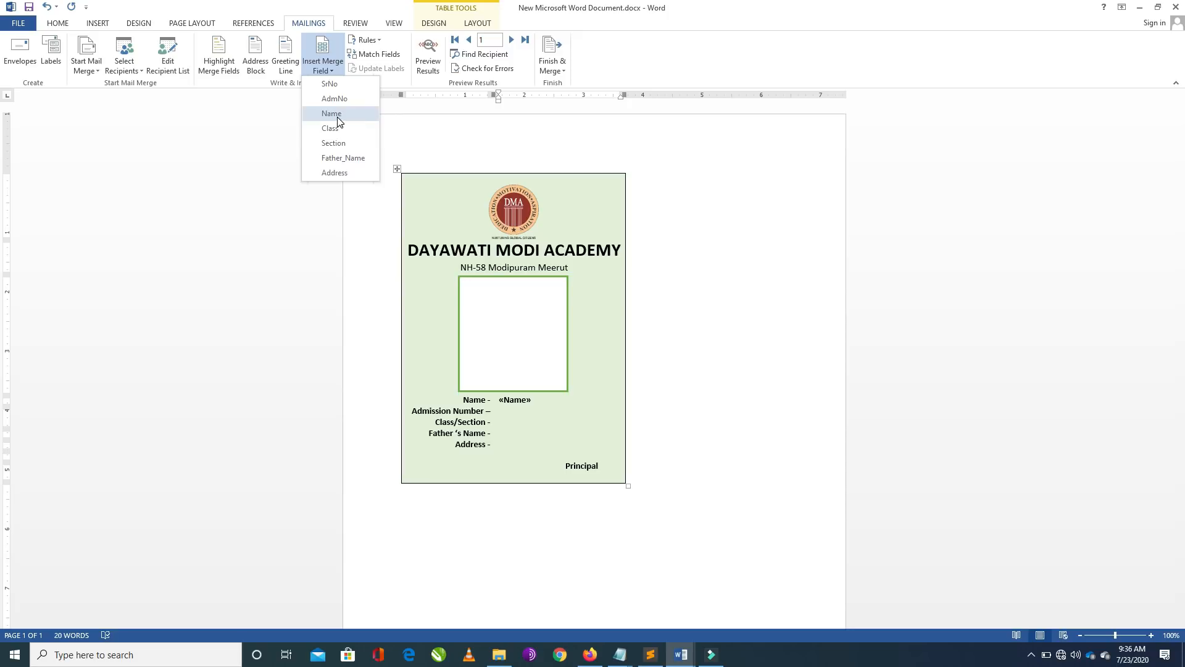
{"action": "left_click", "coordinate": [334, 100]}
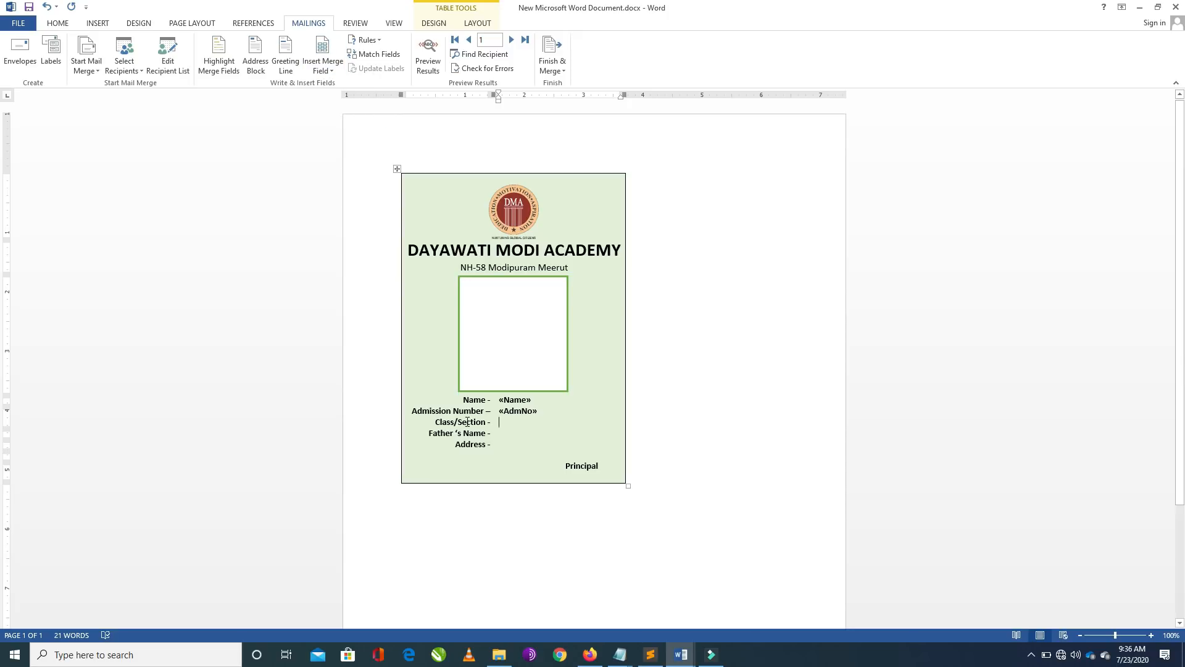
Insert the Class and Section merge fields beside the Class/Section label, separated by a space.
{"action": "left_click", "coordinate": [334, 72]}
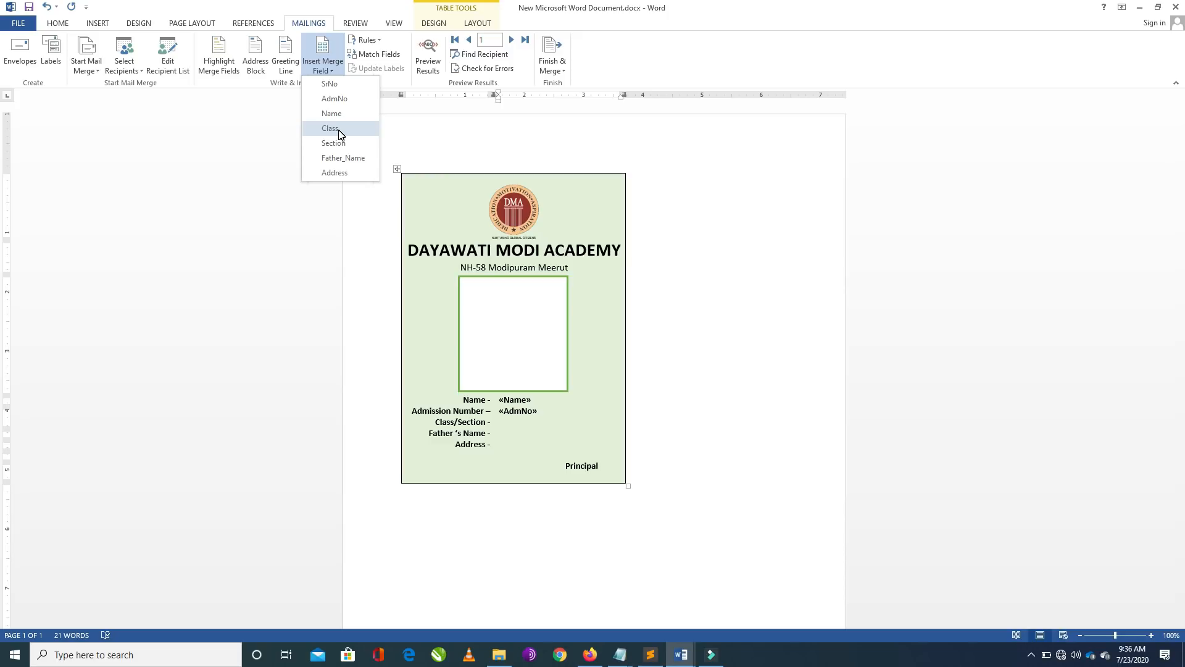
{"action": "left_click", "coordinate": [337, 132]}
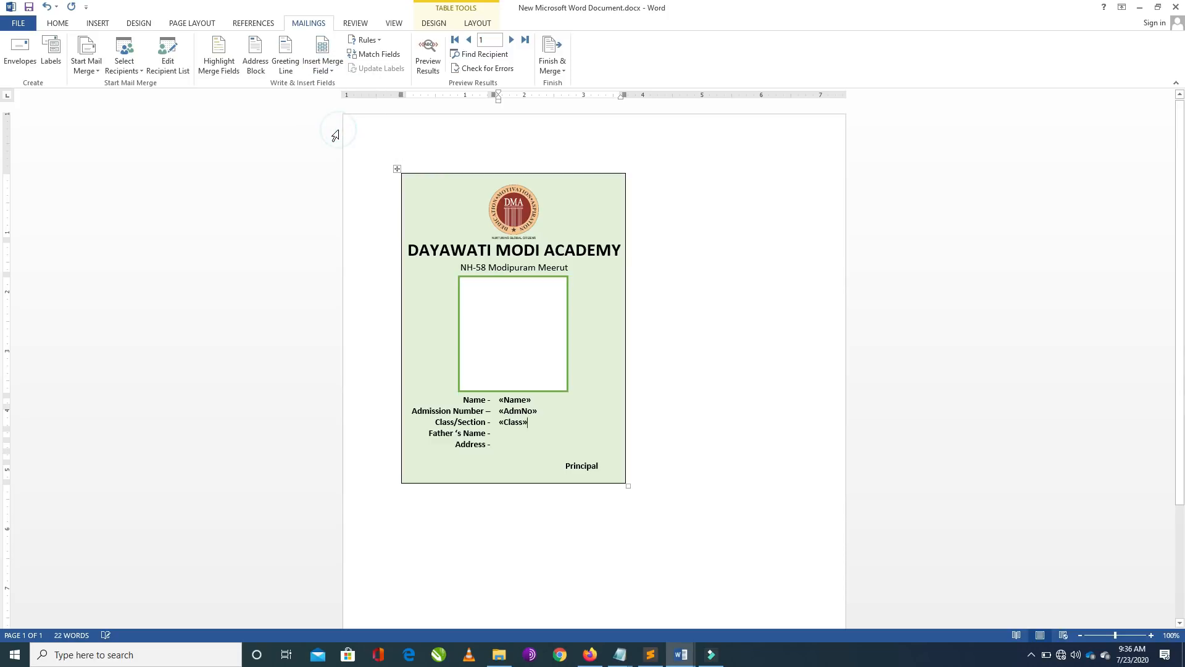
{"action": "type", "text": "/"}
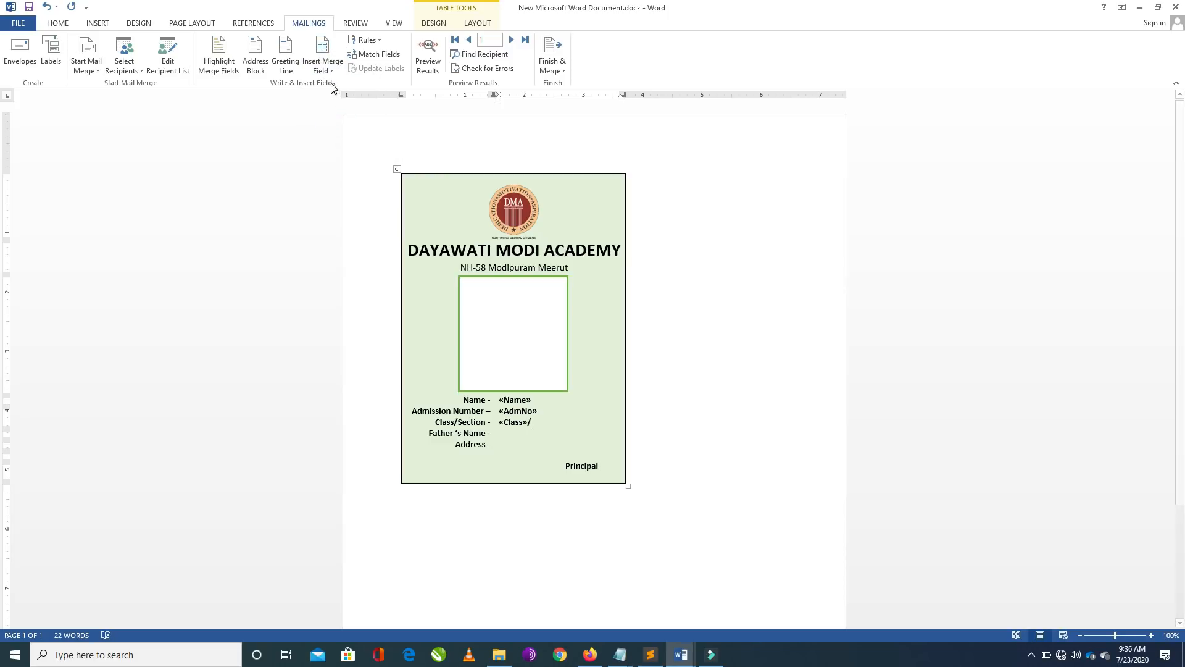
{"action": "left_click", "coordinate": [327, 66]}
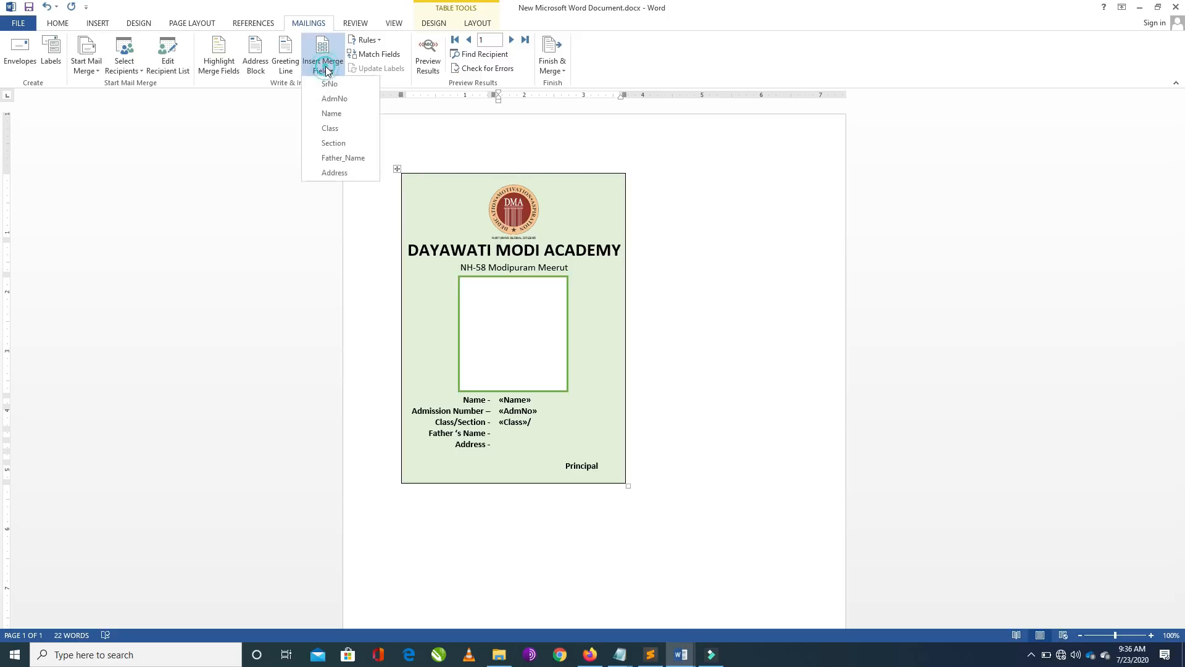
{"action": "left_click", "coordinate": [337, 143]}
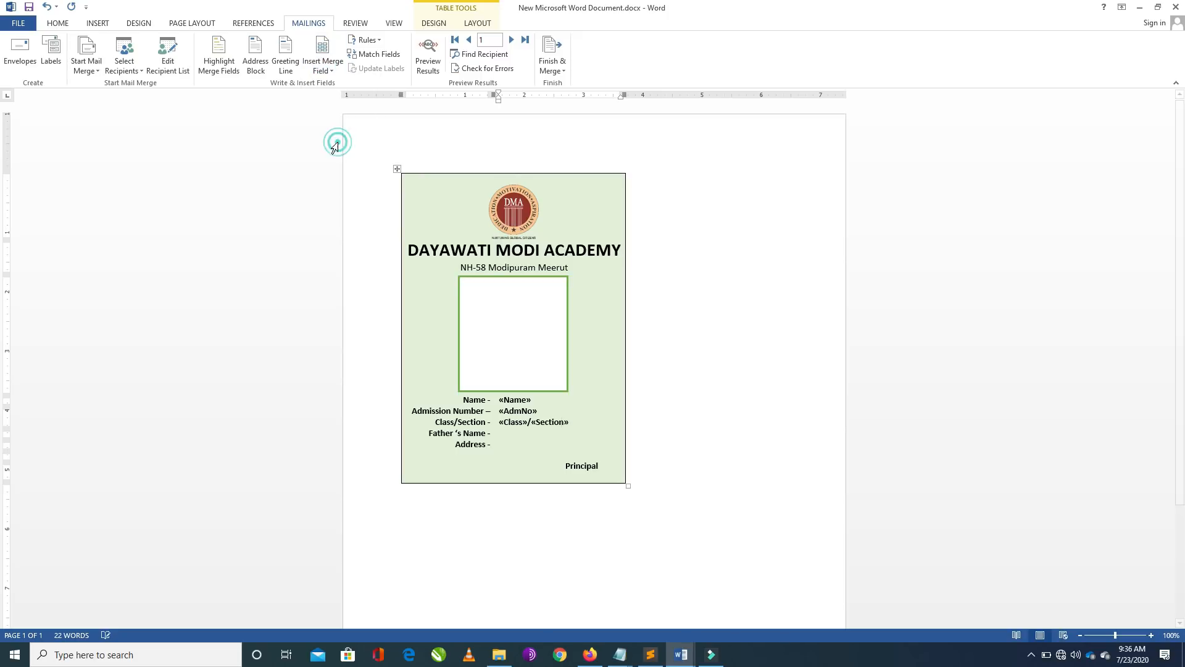
{"action": "left_click", "coordinate": [529, 422]}
{"action": "key", "text": "BackSpace"}
{"action": "left_click", "coordinate": [531, 423]}
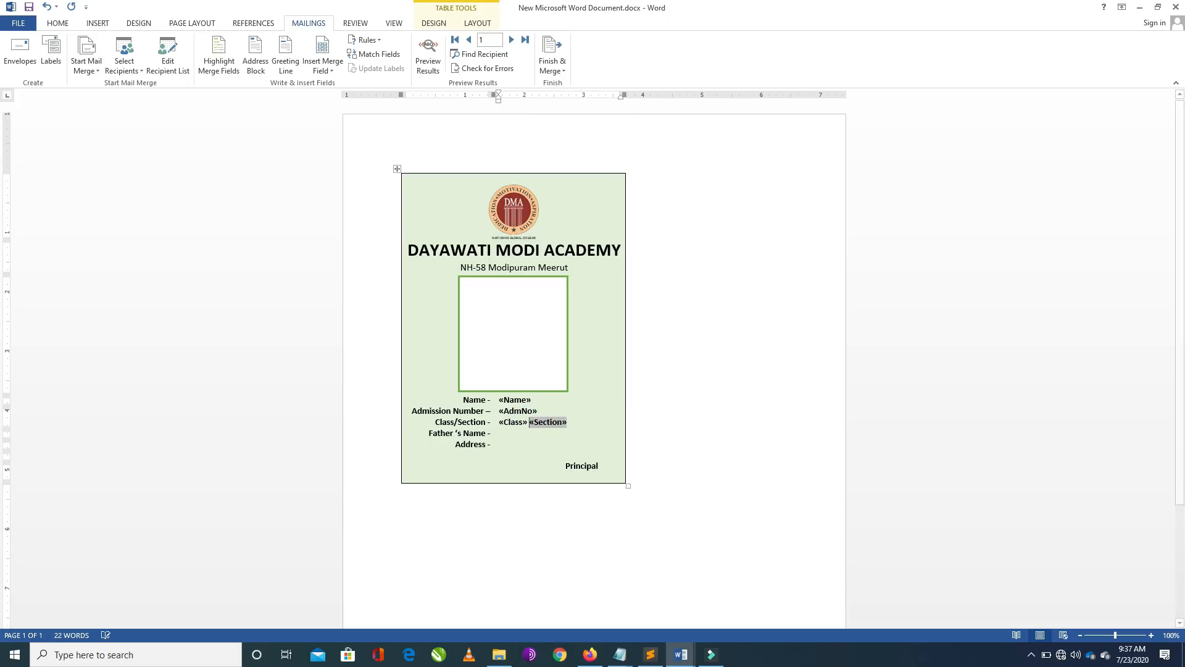
Insert the Father_Name merge field beside the Father's Name label and the Address field beside the Address label.
{"action": "left_click", "coordinate": [536, 441]}
{"action": "left_click", "coordinate": [528, 434]}
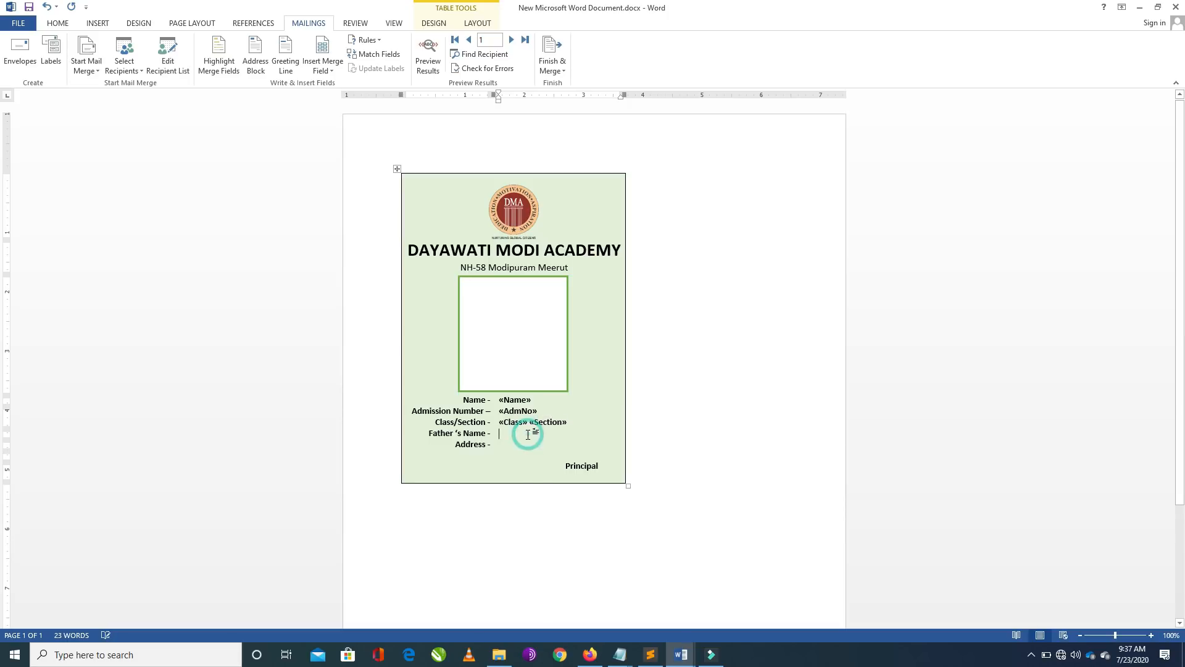
{"action": "left_click", "coordinate": [323, 68]}
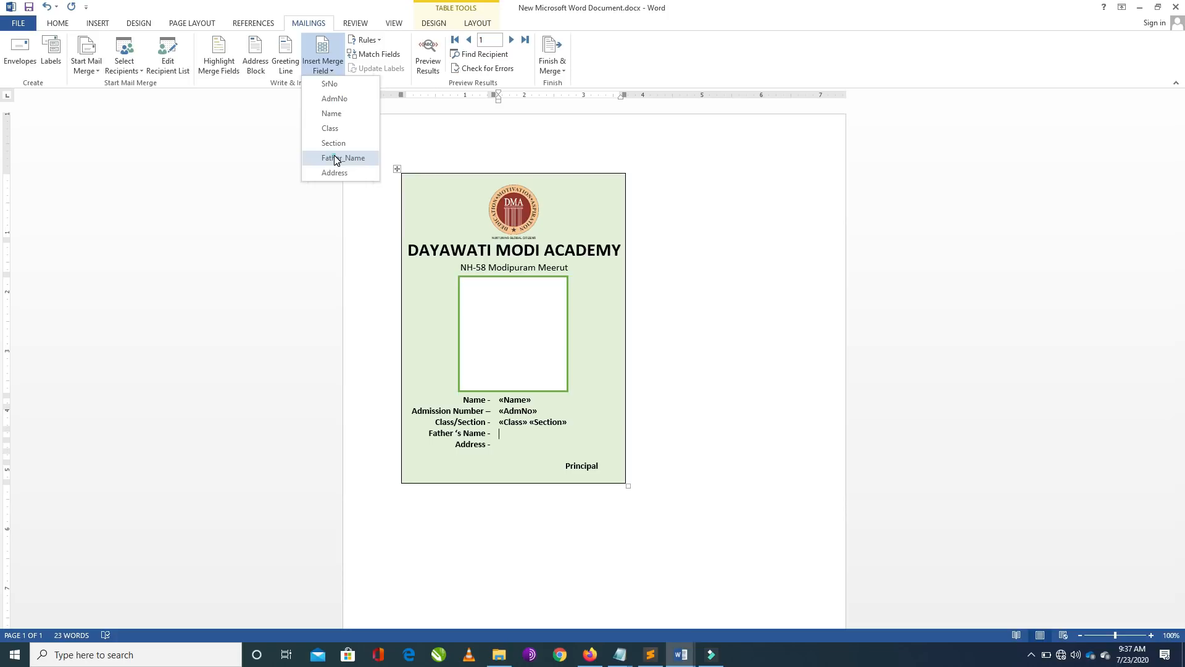
{"action": "left_click", "coordinate": [339, 158]}
{"action": "left_click", "coordinate": [522, 448]}
{"action": "left_click", "coordinate": [323, 68]}
{"action": "left_click", "coordinate": [338, 168]}
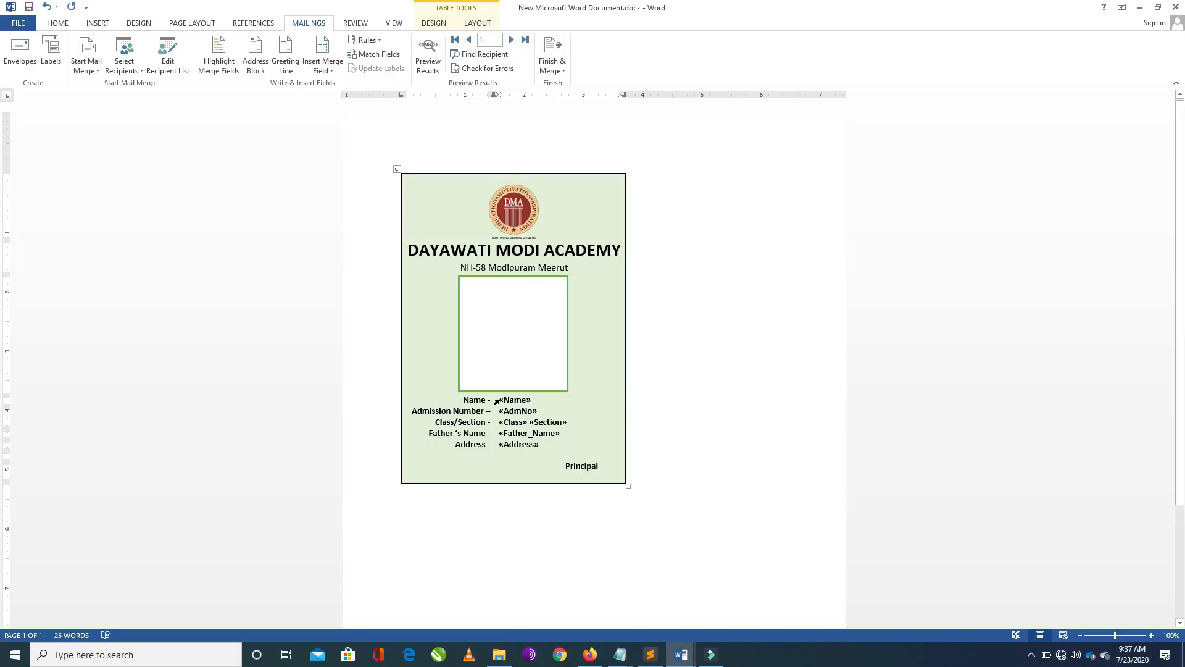
{"action": "left_click_drag", "start_coordinate": [500, 402], "coordinate": [546, 443]}
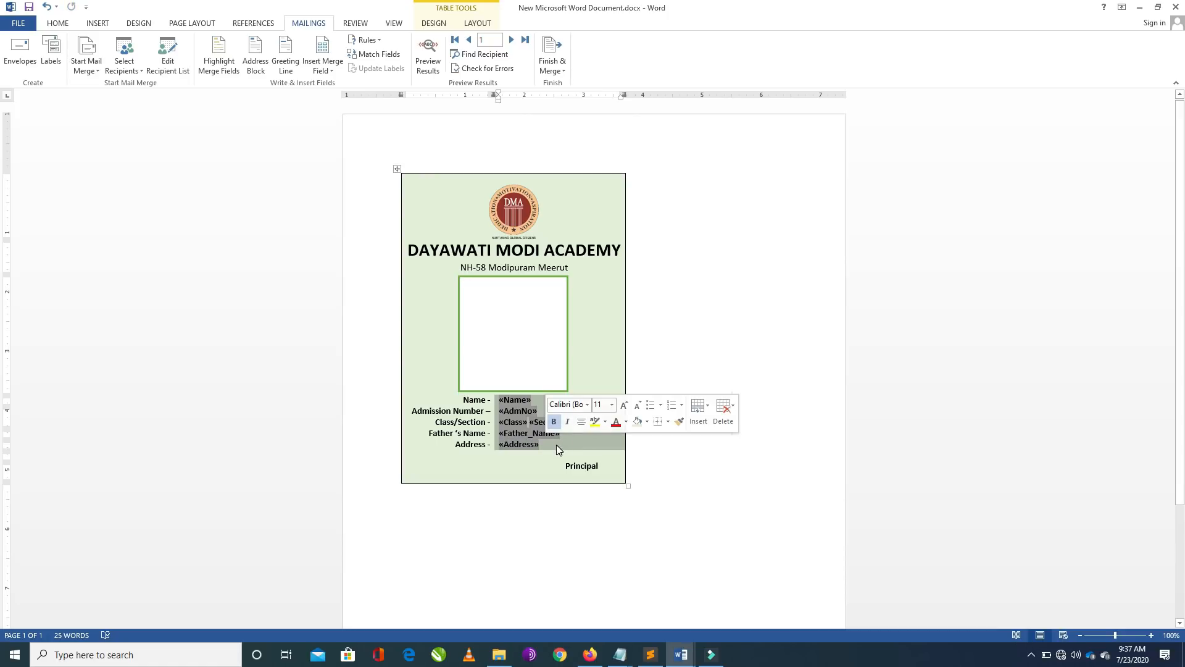
{"action": "left_click", "coordinate": [557, 444]}
{"action": "left_click_drag", "start_coordinate": [557, 445], "coordinate": [508, 401]}
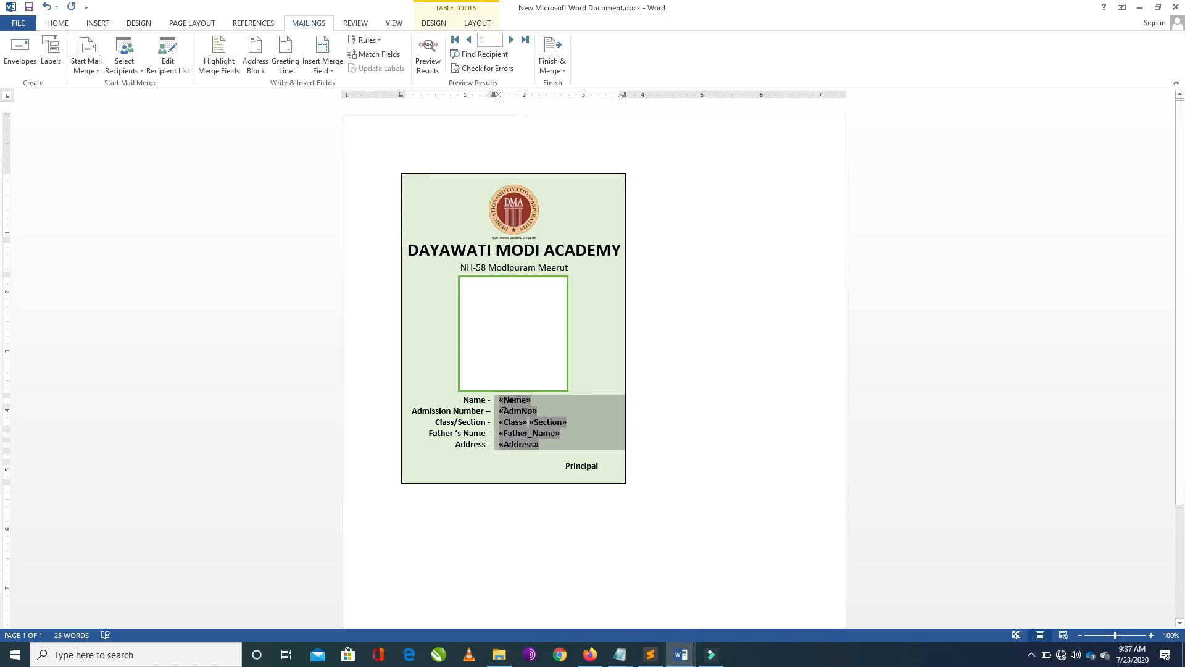
{"action": "left_click", "coordinate": [449, 362]}
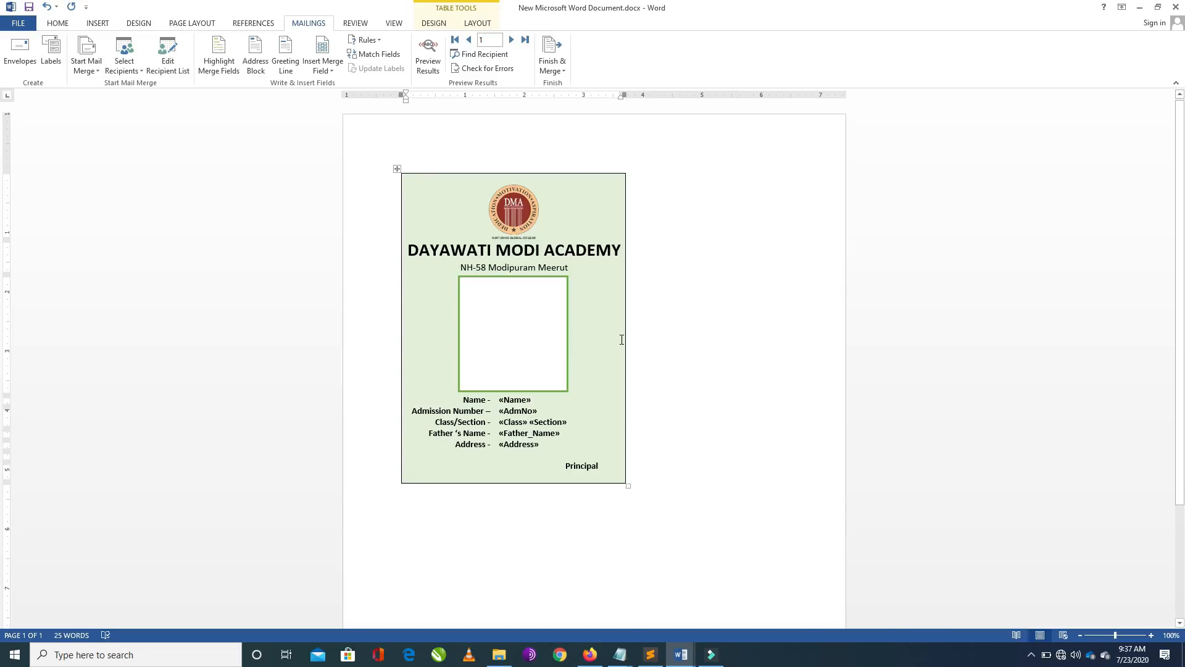
Preview the merge results on the card and step through the student records up to record 22.
{"action": "left_click", "coordinate": [428, 67]}
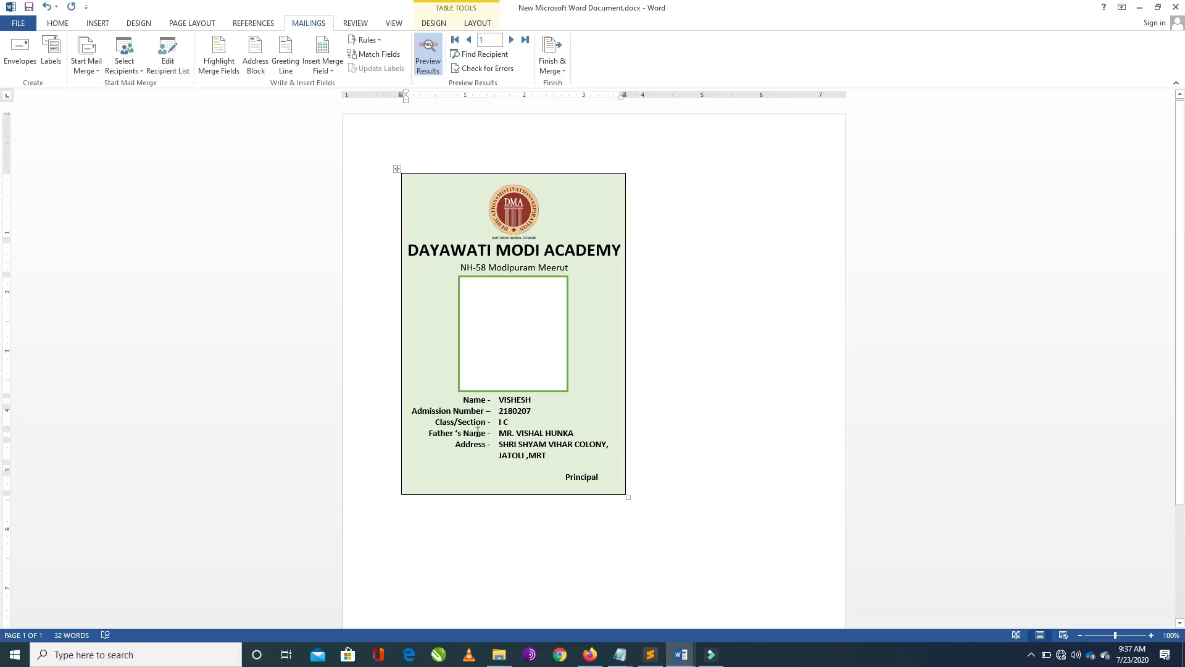
{"action": "left_click", "coordinate": [512, 40]}
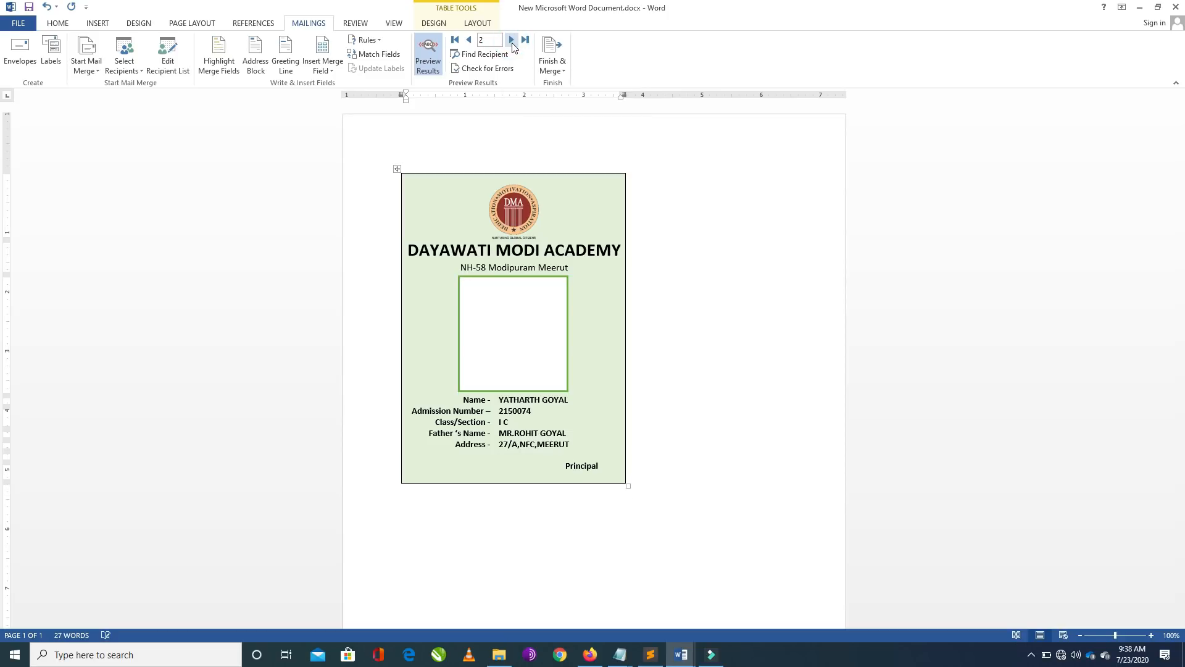
{"action": "left_click", "coordinate": [512, 40]}
{"action": "left_click", "coordinate": [512, 41]}
{"action": "left_click", "coordinate": [511, 40]}
{"action": "left_click", "coordinate": [511, 40]}
{"action": "left_click", "coordinate": [512, 40]}
{"action": "left_click", "coordinate": [512, 40]}
{"action": "left_click", "coordinate": [512, 40]}
{"action": "left_click", "coordinate": [512, 40]}
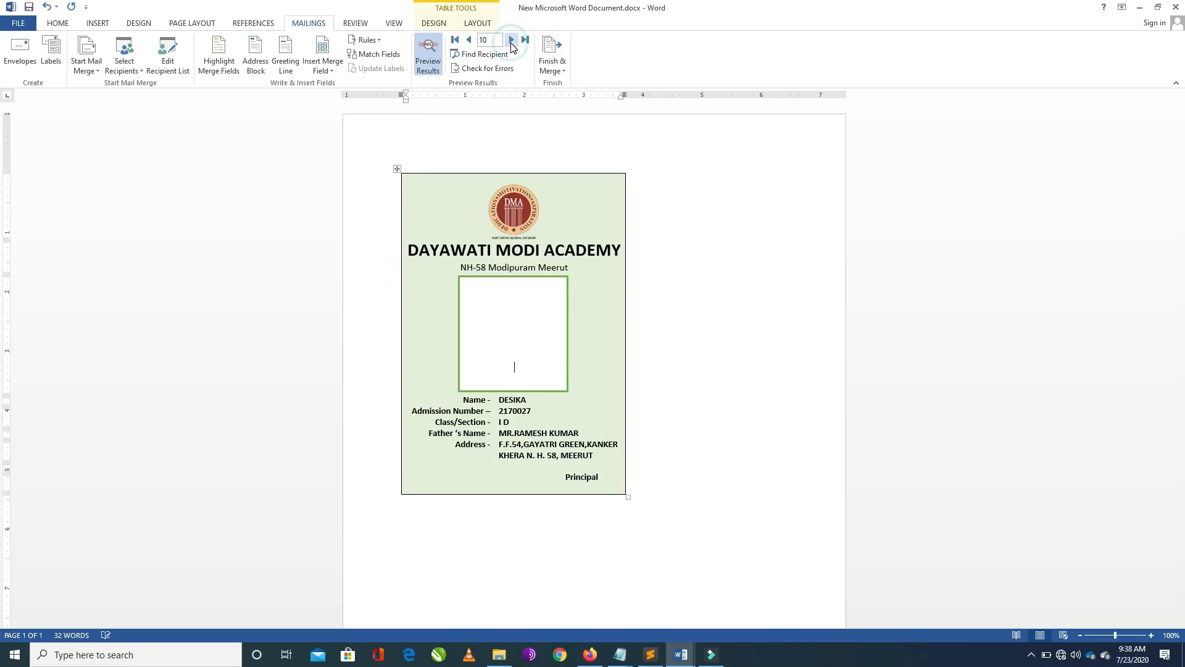
{"action": "left_click", "coordinate": [512, 40]}
{"action": "left_click", "coordinate": [512, 41]}
{"action": "left_click", "coordinate": [512, 40]}
{"action": "left_click", "coordinate": [511, 41]}
{"action": "left_click", "coordinate": [512, 40]}
{"action": "left_click", "coordinate": [512, 40]}
{"action": "left_click", "coordinate": [512, 40]}
{"action": "left_click", "coordinate": [512, 40]}
{"action": "left_click", "coordinate": [512, 40]}
{"action": "left_click", "coordinate": [512, 40]}
{"action": "left_click", "coordinate": [512, 40]}
{"action": "left_click", "coordinate": [512, 40]}
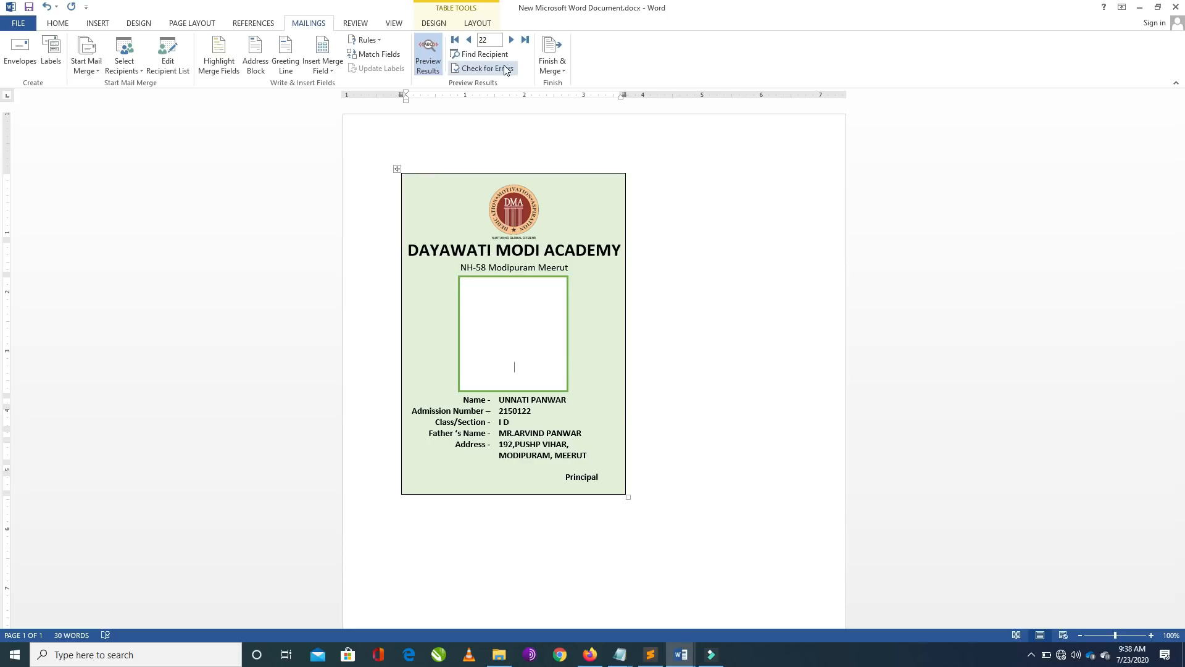
Finish the merge by generating individual documents for all records in a new document.
{"action": "left_click", "coordinate": [556, 74]}
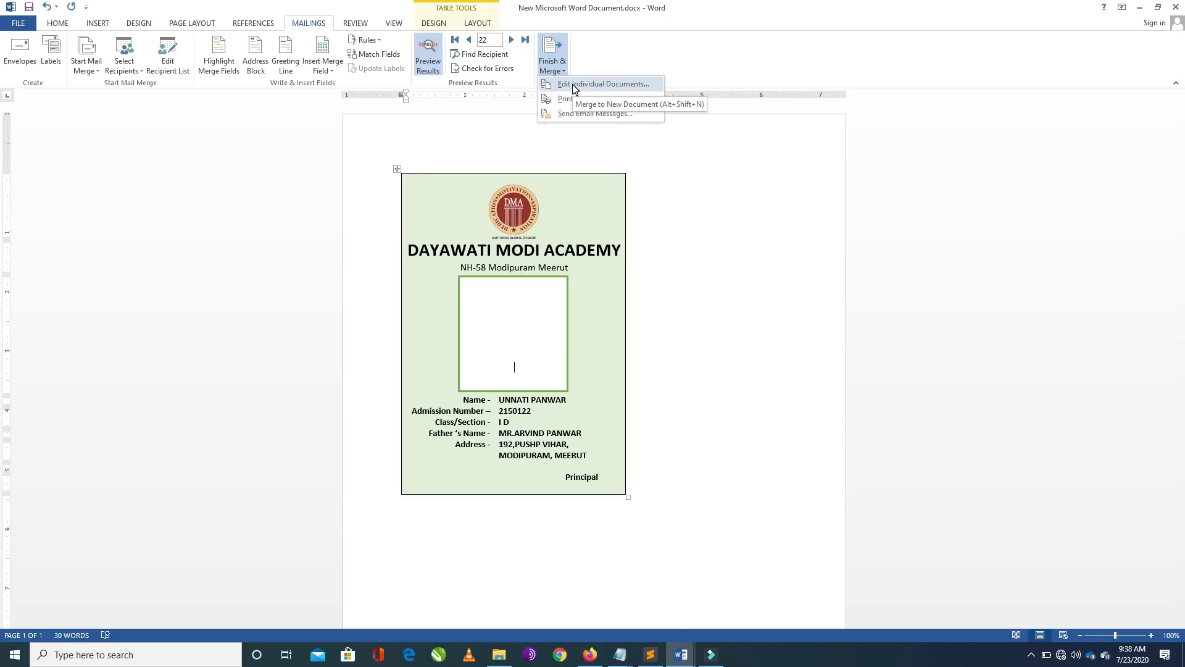
{"action": "left_click", "coordinate": [573, 88]}
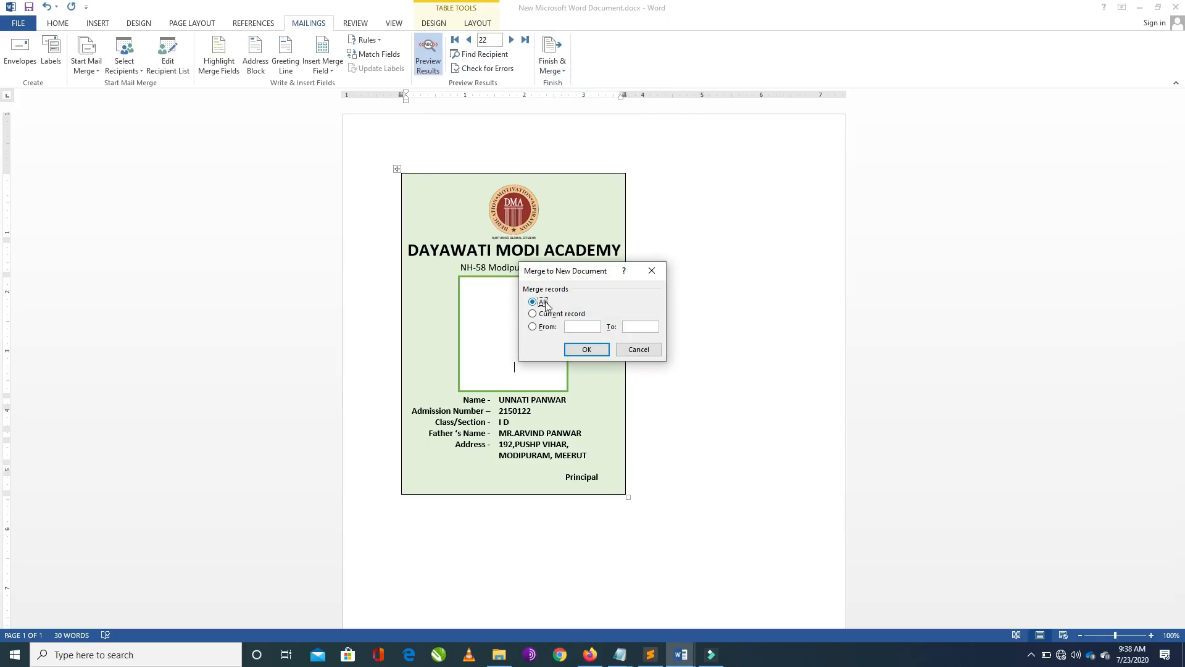
{"action": "left_click", "coordinate": [581, 348]}
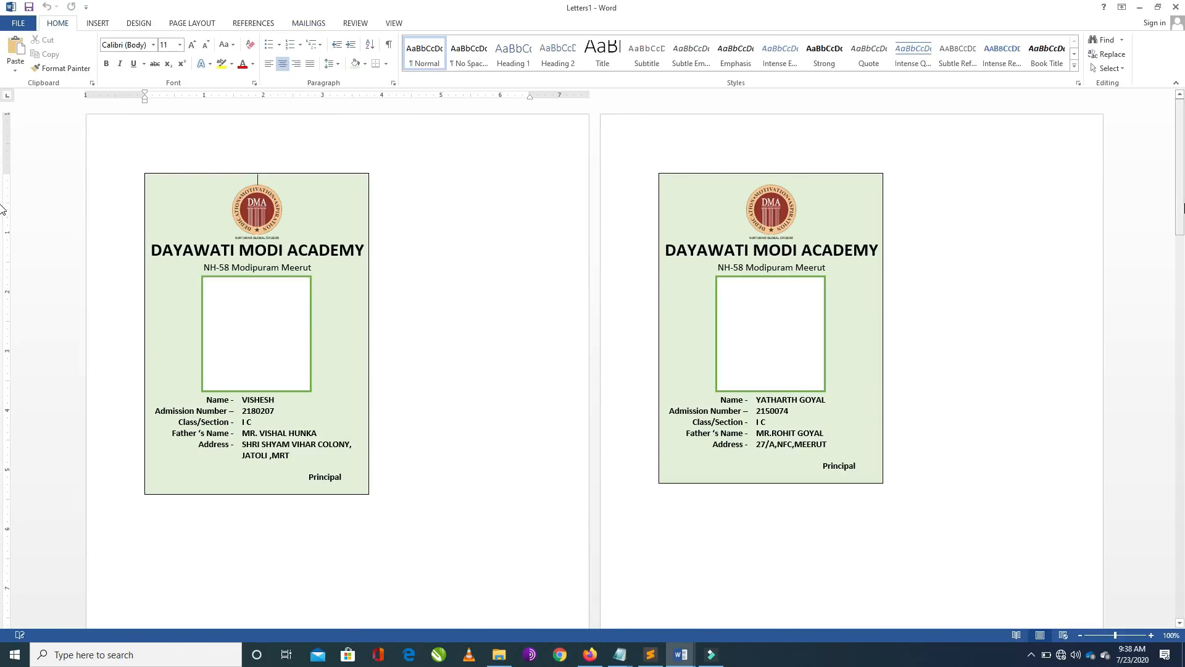
Look through the merged ID cards down to the last page and back, and switch between the open windows to compare.
{"action": "scroll", "coordinate": [1, 167], "scroll_direction": "down", "scroll_amount": 10}
{"action": "left_click_drag", "start_coordinate": [1184, 166], "coordinate": [1183, 624]}
{"action": "left_click_drag", "start_coordinate": [1, 654], "coordinate": [1, 224]}
{"action": "left_click_drag", "start_coordinate": [1183, 221], "coordinate": [1123, 35]}
{"action": "key", "text": "alt+Tab"}
{"action": "key", "text": "alt+Tab"}
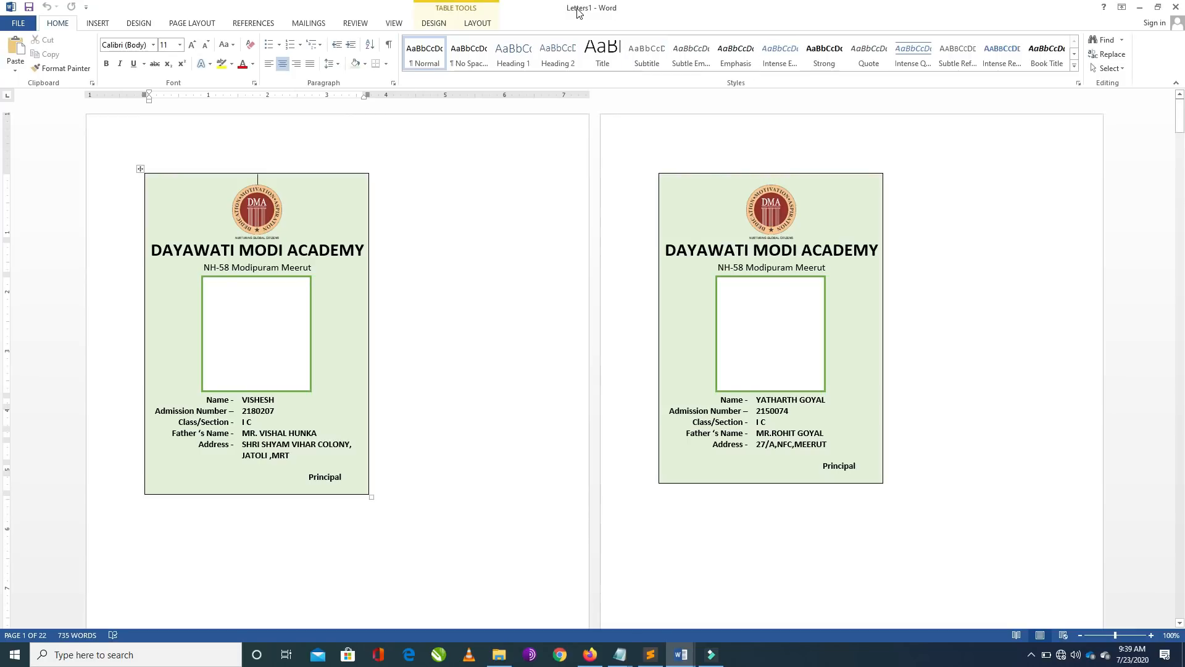
{"action": "left_click", "coordinate": [496, 226]}
{"action": "key", "text": "alt+Tab"}
{"action": "key", "text": "alt+Tab"}
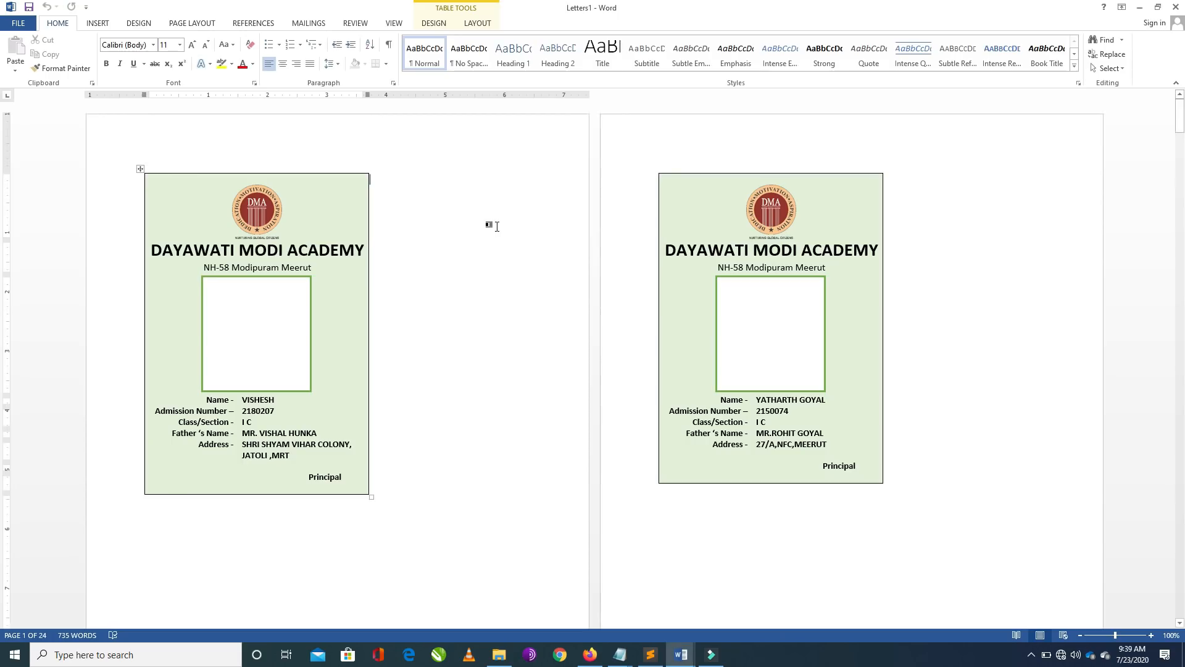